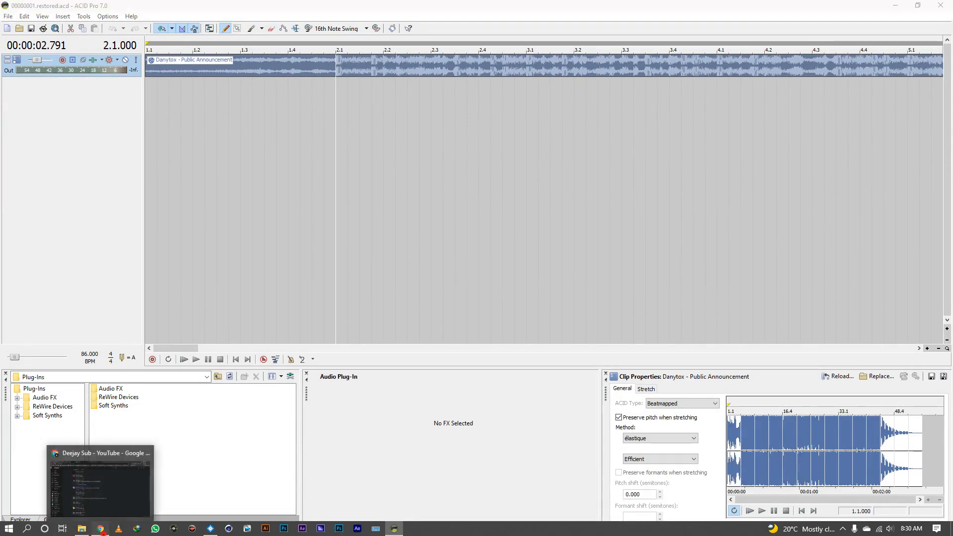
{"action": "left_click", "coordinate": [106, 532]}
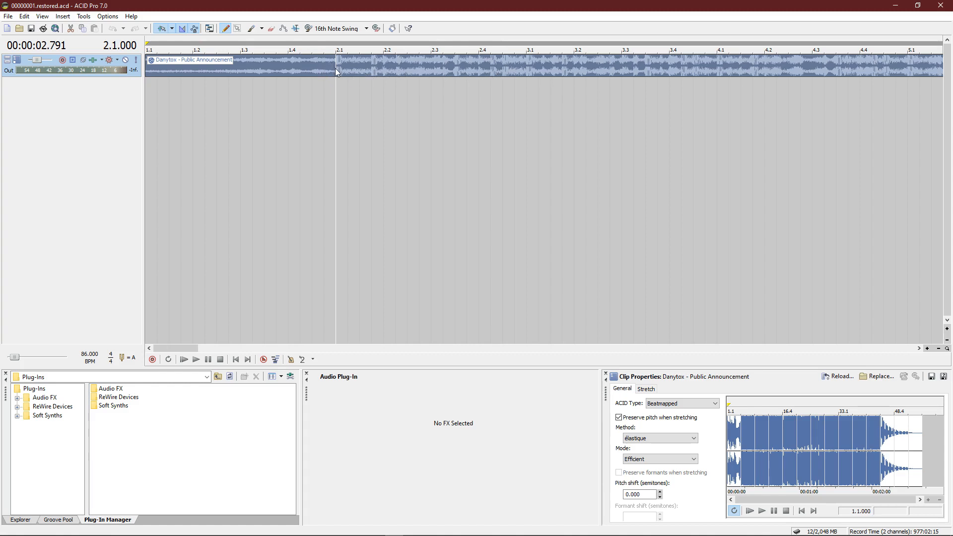
Play a short portion of the Danytox - Public Announcement clip from 2.1.000.
{"action": "scroll", "coordinate": [335, 68], "scroll_direction": "down", "scroll_amount": 2}
{"action": "key", "text": "space"}
{"action": "key", "text": "space"}
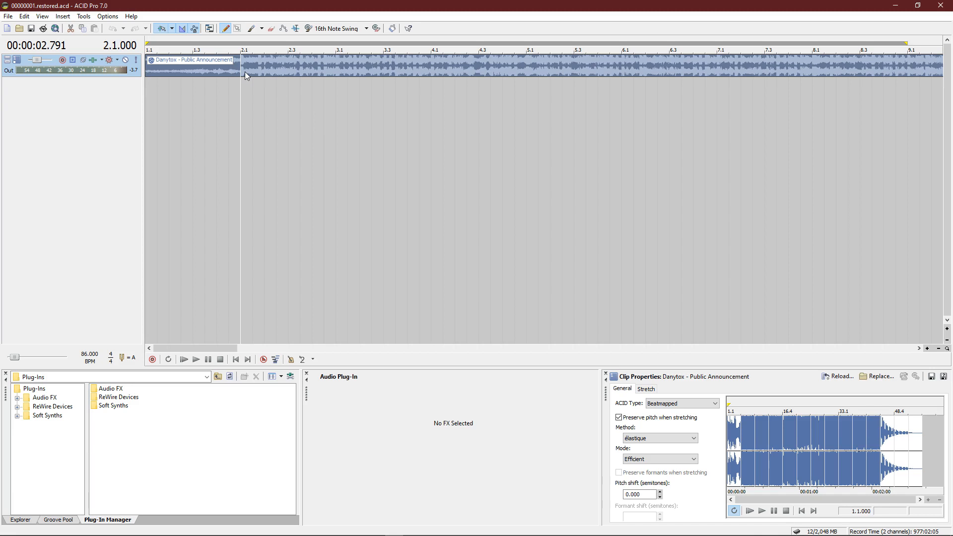
Add two empty audio tracks and insert Sony Reverb into track 2's effect chain.
{"action": "key", "text": "ctrl+q"}
{"action": "key", "text": "ctrl+q"}
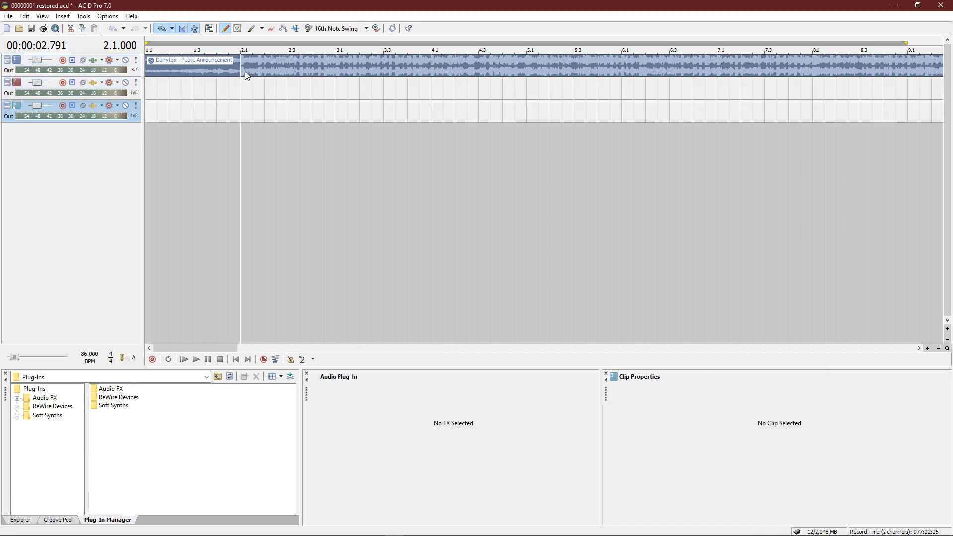
{"action": "left_click", "coordinate": [102, 82]}
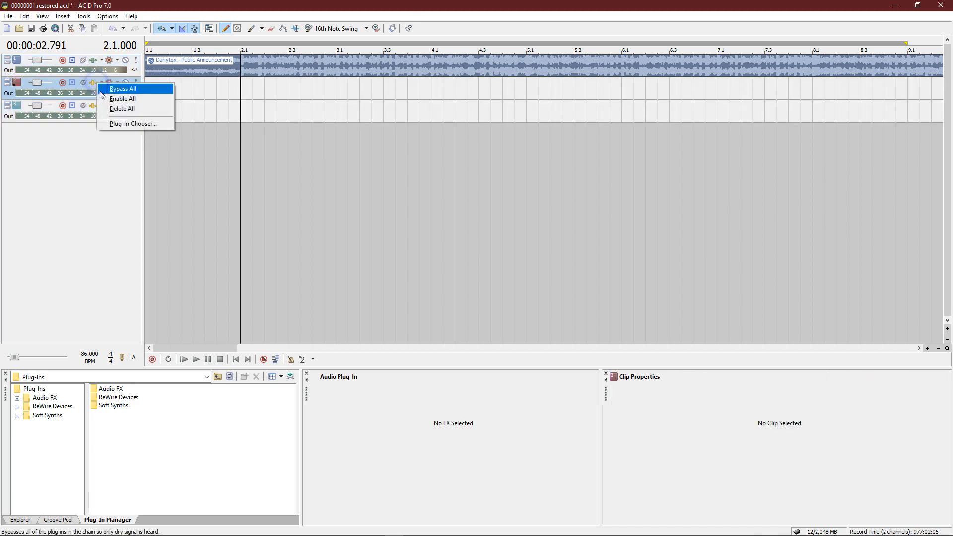
{"action": "left_click", "coordinate": [128, 124]}
{"action": "double_click", "coordinate": [390, 194]}
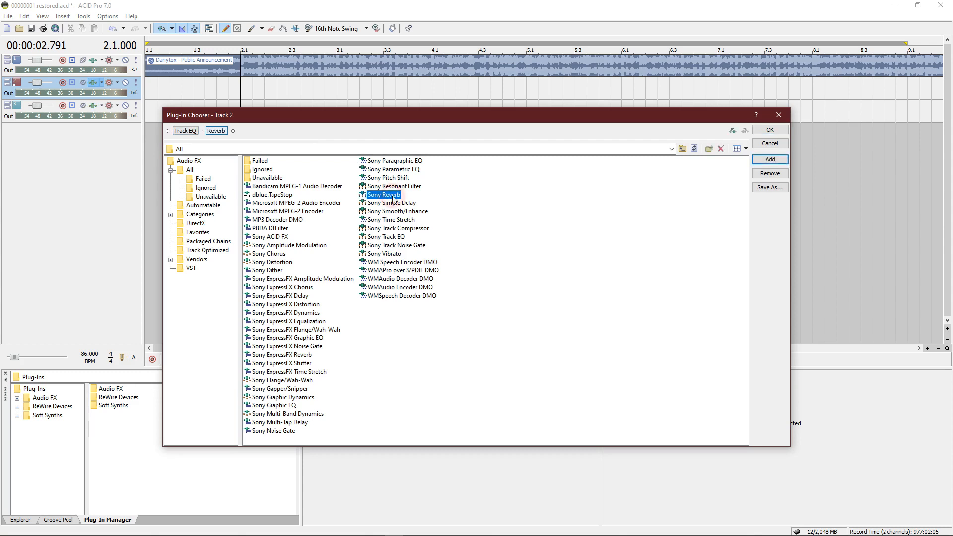
{"action": "left_click", "coordinate": [769, 130]}
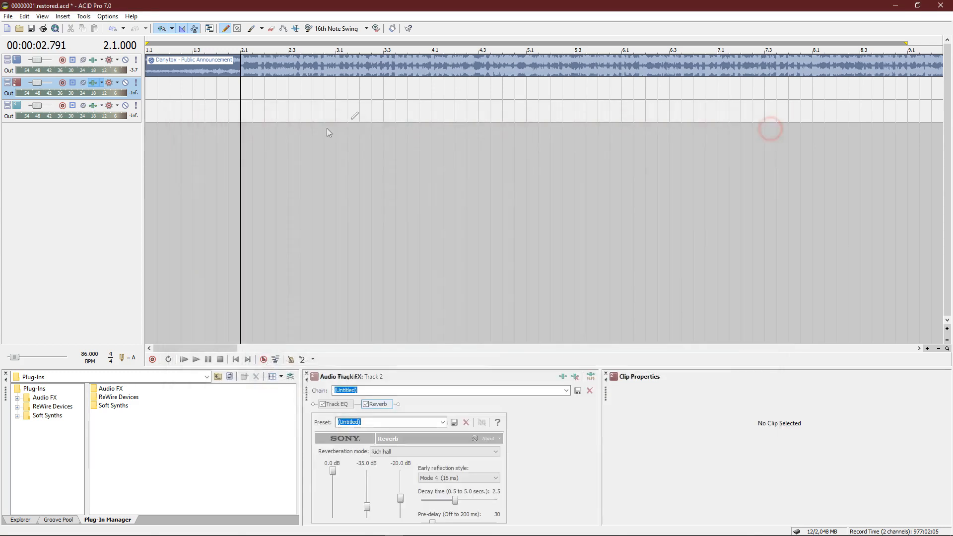
Enlarge the effects area to show all of track 2's Reverb settings.
{"action": "left_click", "coordinate": [429, 367]}
{"action": "left_click_drag", "start_coordinate": [428, 367], "coordinate": [423, 308]}
{"action": "left_click", "coordinate": [381, 342]}
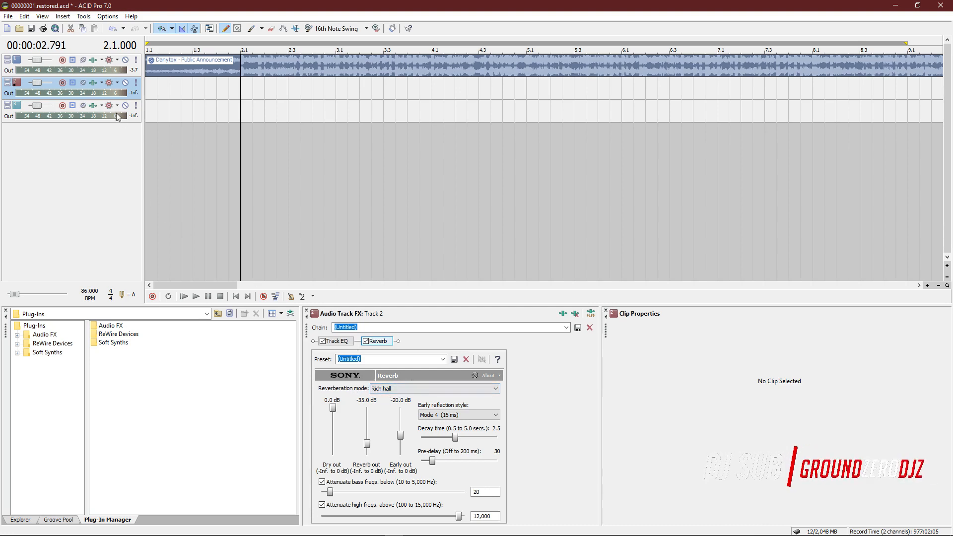
Insert Sony Reverb on track 3 with the Cathedral preset, and give the timeline more height again.
{"action": "left_click", "coordinate": [102, 105]}
{"action": "left_click", "coordinate": [133, 147]}
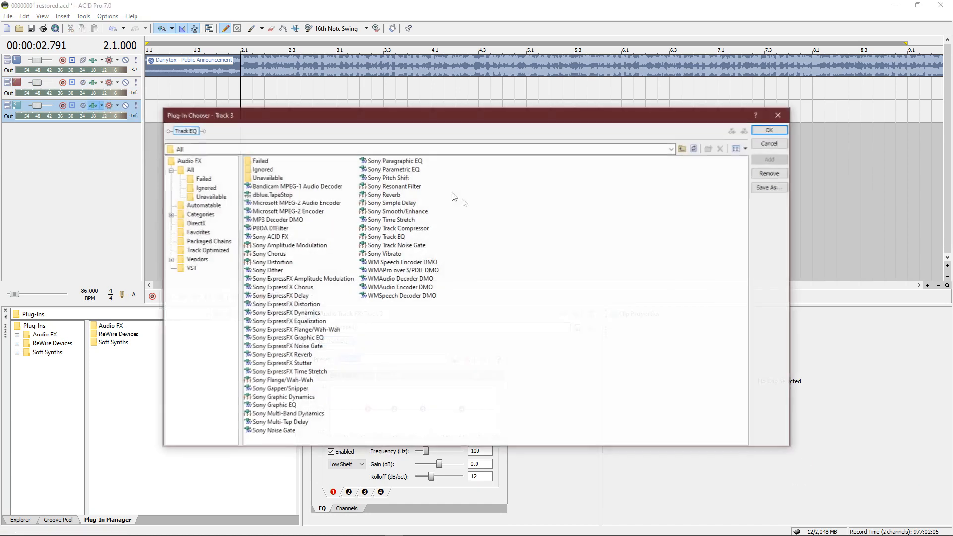
{"action": "double_click", "coordinate": [384, 194]}
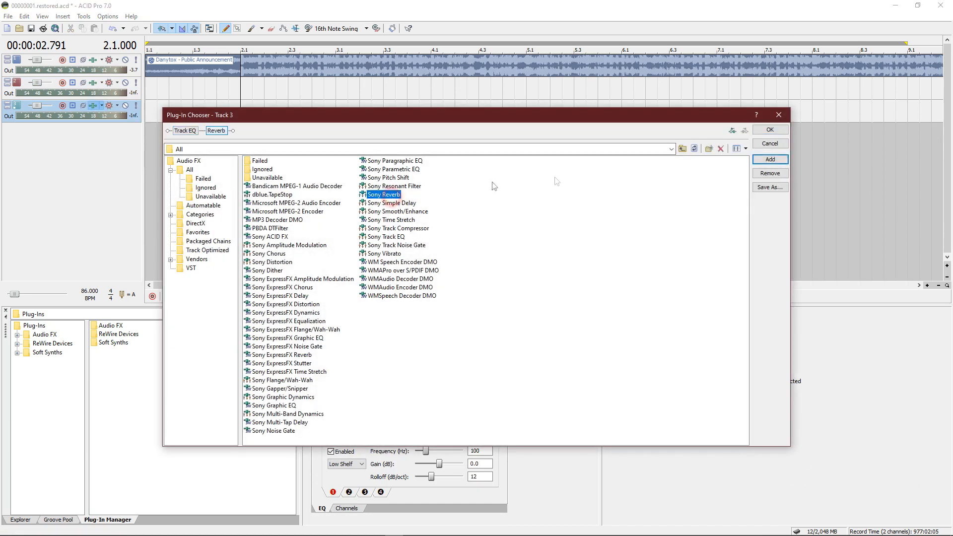
{"action": "left_click", "coordinate": [777, 131]}
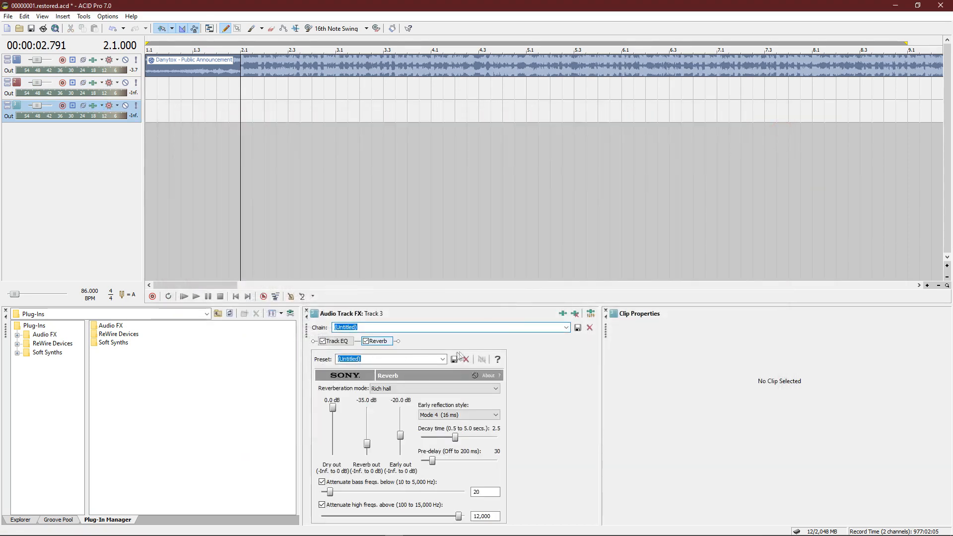
{"action": "left_click", "coordinate": [442, 359]}
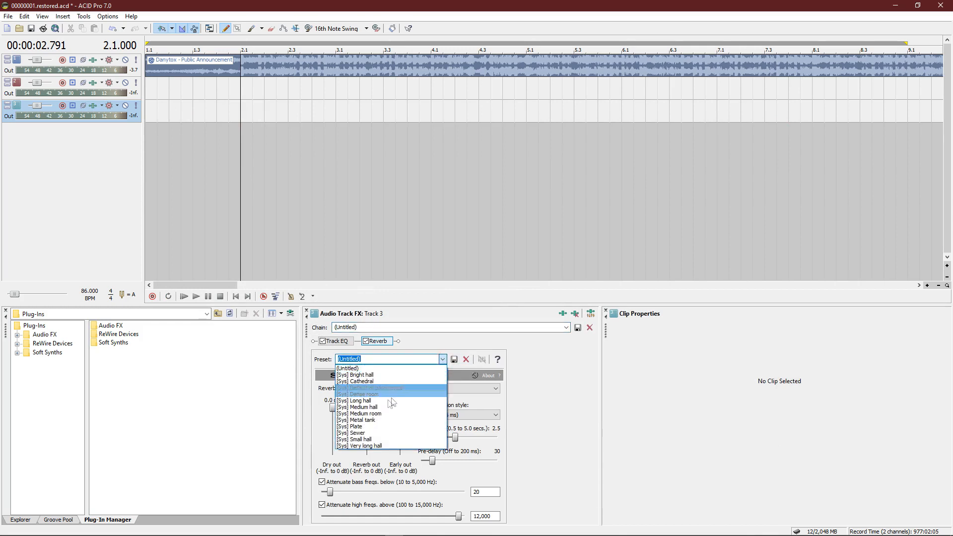
{"action": "left_click", "coordinate": [359, 381]}
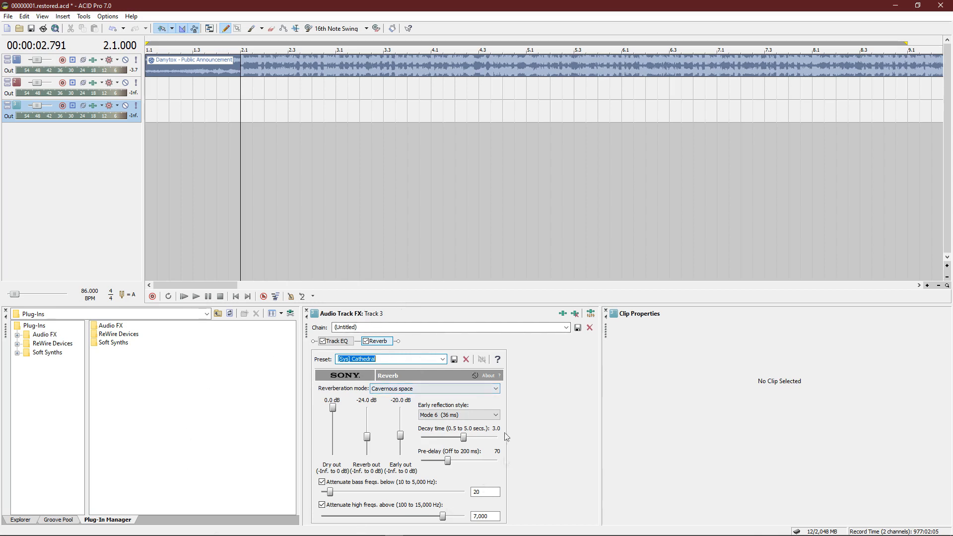
{"action": "left_click_drag", "start_coordinate": [440, 306], "coordinate": [441, 338]}
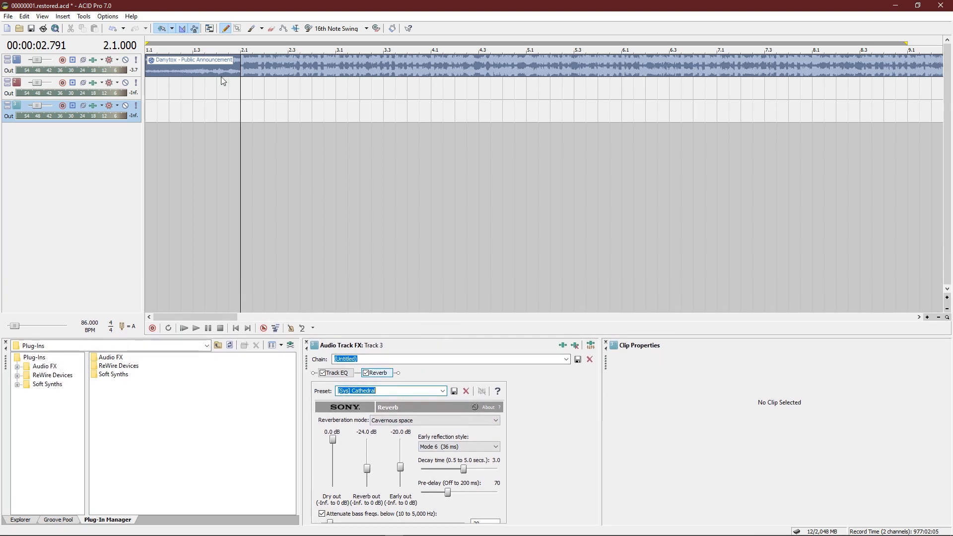
Add a fourth audio track and insert Sony Reverb on it with the Metal tank preset.
{"action": "left_click", "coordinate": [240, 70]}
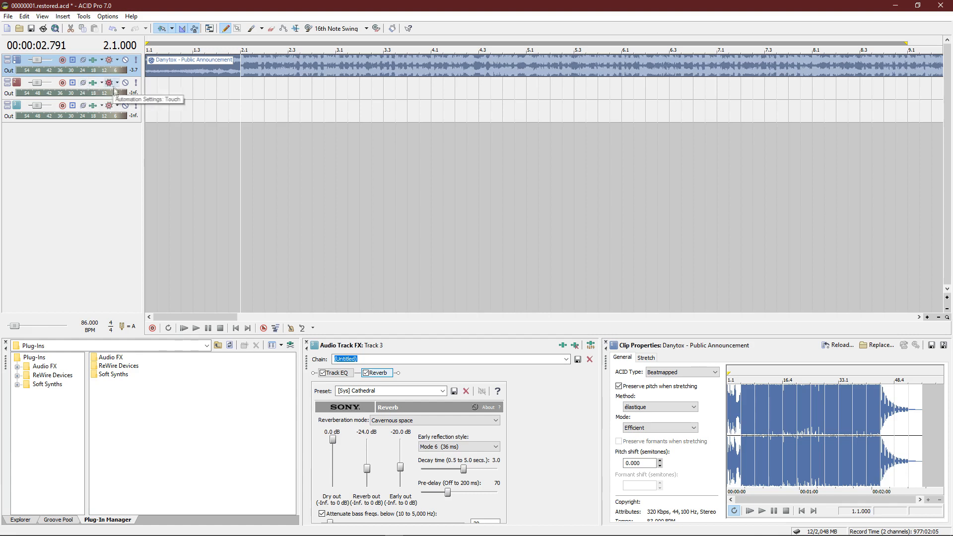
{"action": "left_click", "coordinate": [247, 112]}
{"action": "key", "text": "ctrl+q"}
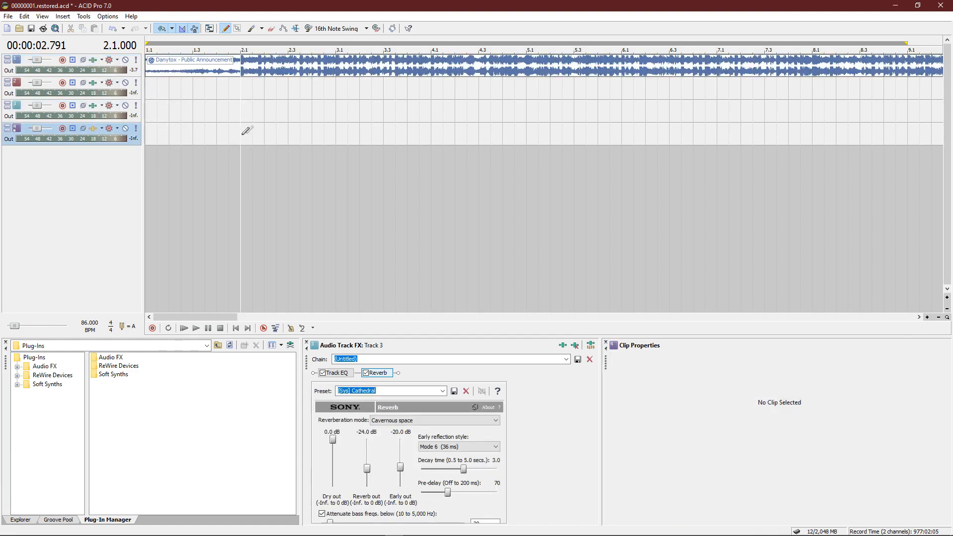
{"action": "left_click", "coordinate": [102, 128]}
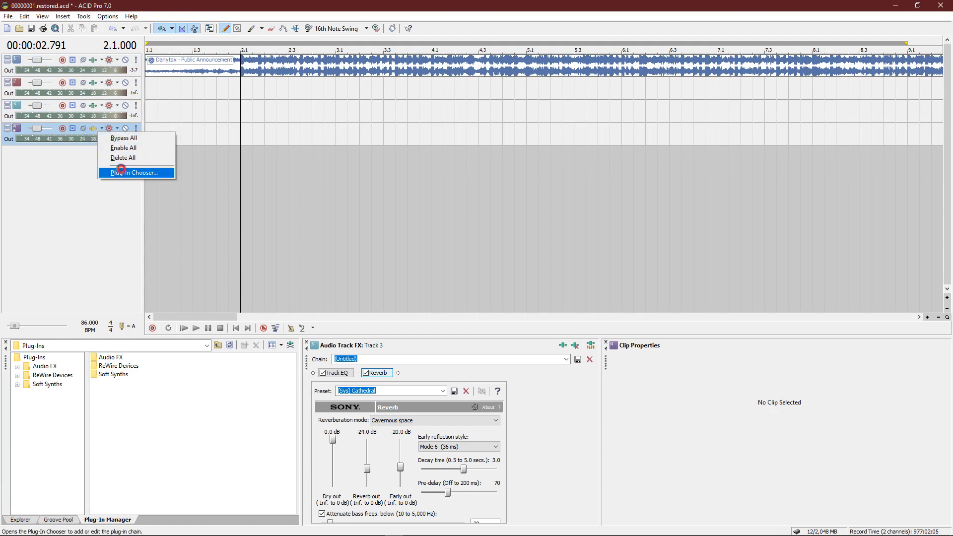
{"action": "left_click", "coordinate": [127, 172]}
{"action": "double_click", "coordinate": [384, 195]}
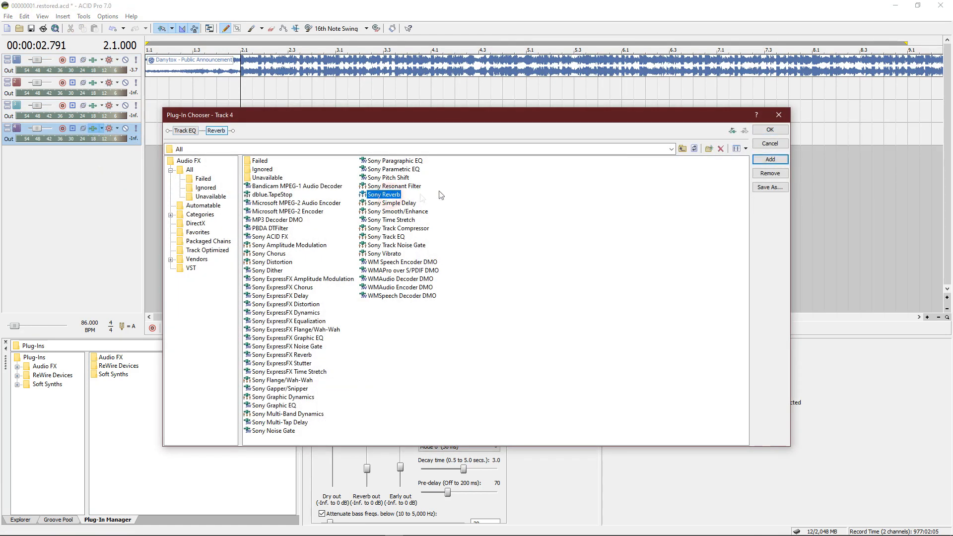
{"action": "key", "text": "Return"}
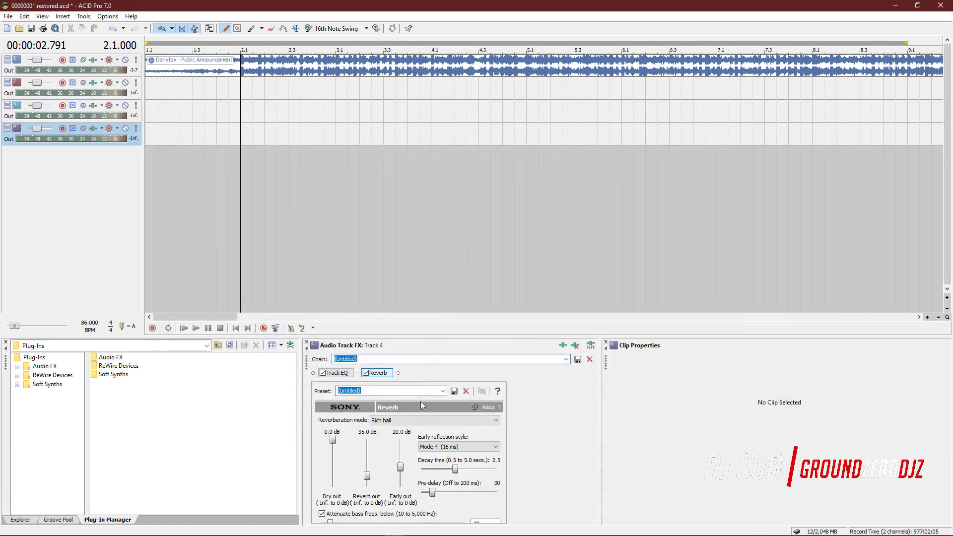
{"action": "left_click", "coordinate": [442, 391]}
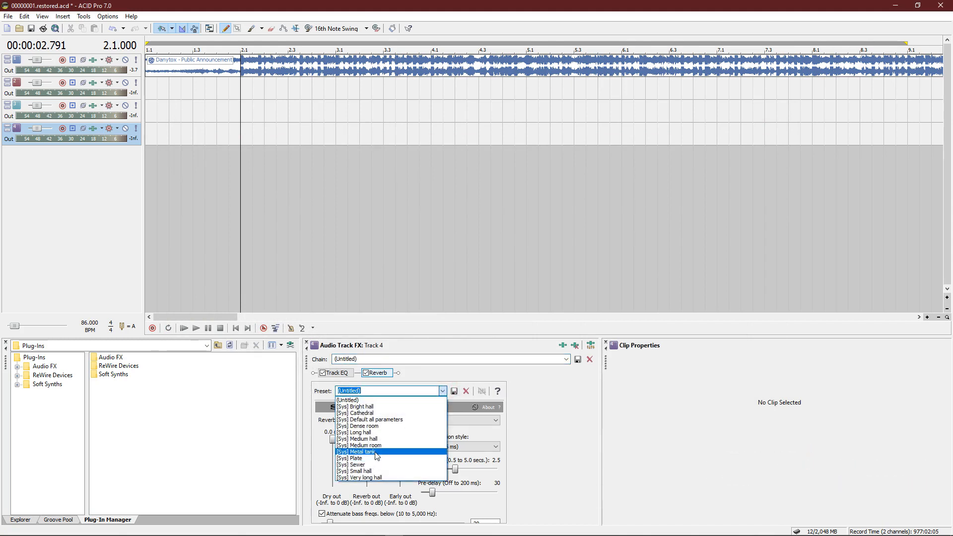
{"action": "left_click", "coordinate": [375, 452]}
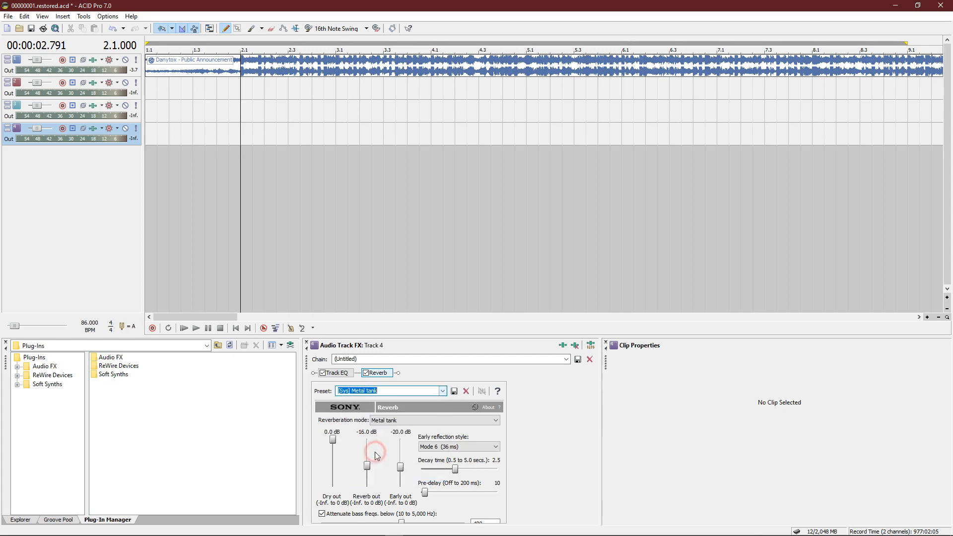
Audition the song from 2.1.000 and split the clip on track 1 at 3.3.000.
{"action": "left_click", "coordinate": [242, 71]}
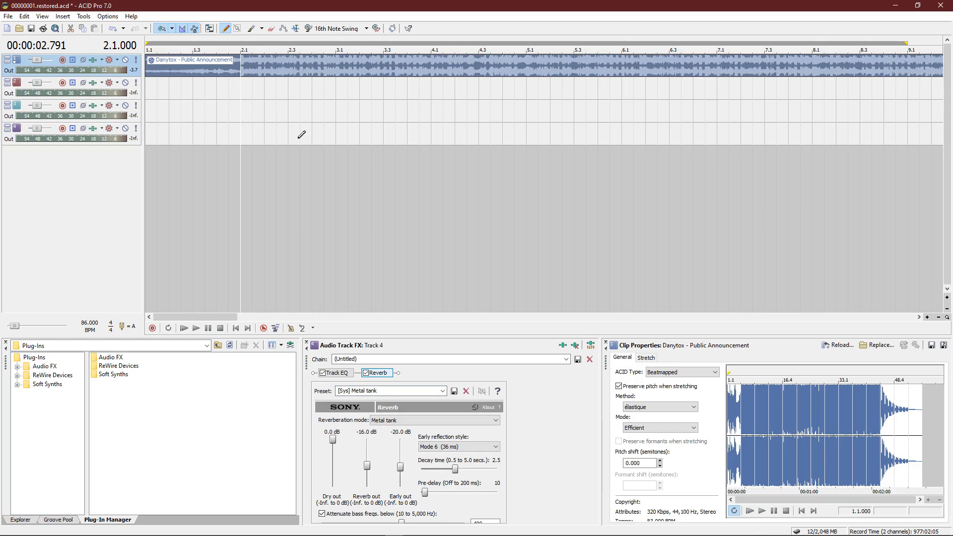
{"action": "key", "text": "space"}
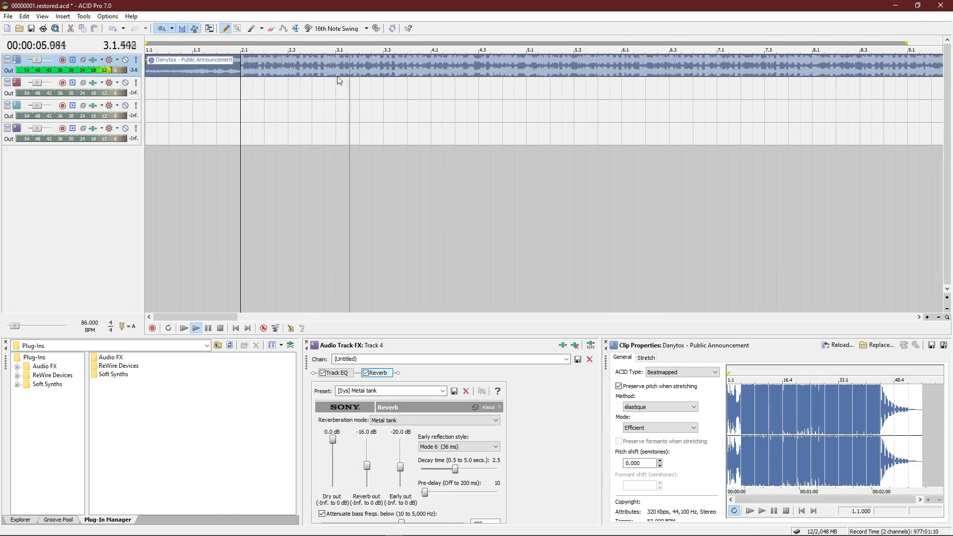
{"action": "left_click", "coordinate": [382, 68]}
{"action": "key", "text": "space"}
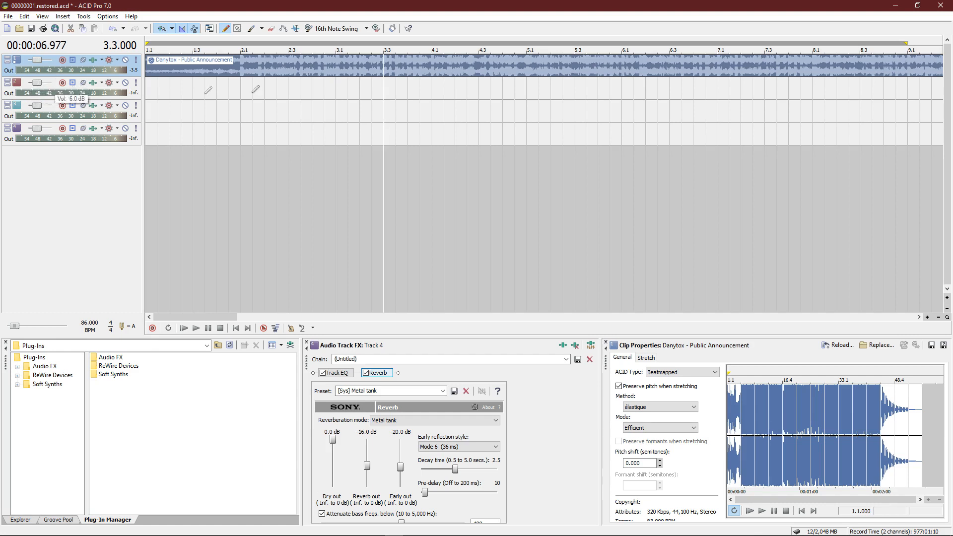
{"action": "key", "text": "s"}
{"action": "key", "text": "space"}
{"action": "key", "text": "space"}
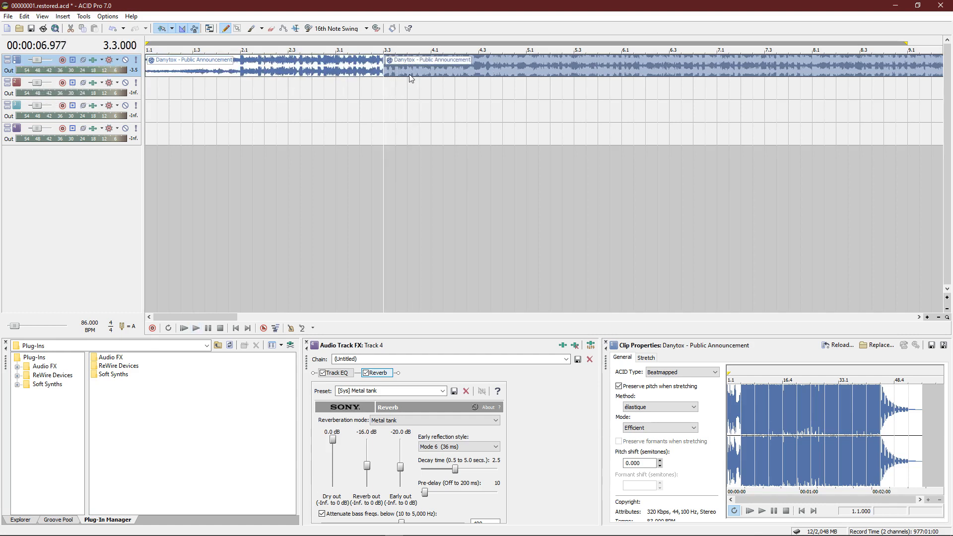
Split the track 1 clip again at 3.3.384 and audition the short slice from 3.3.000.
{"action": "left_click", "coordinate": [396, 78]}
{"action": "key", "text": "s"}
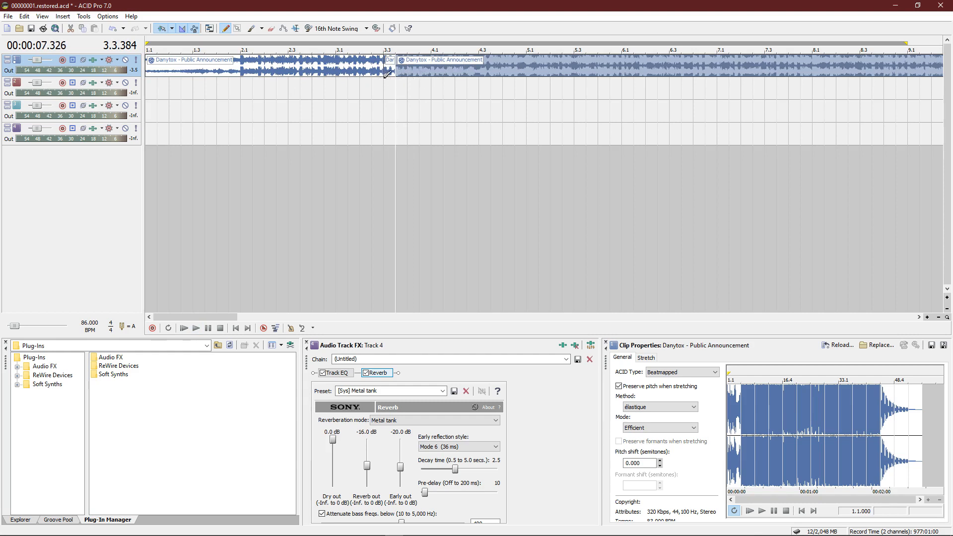
{"action": "left_click", "coordinate": [385, 77]}
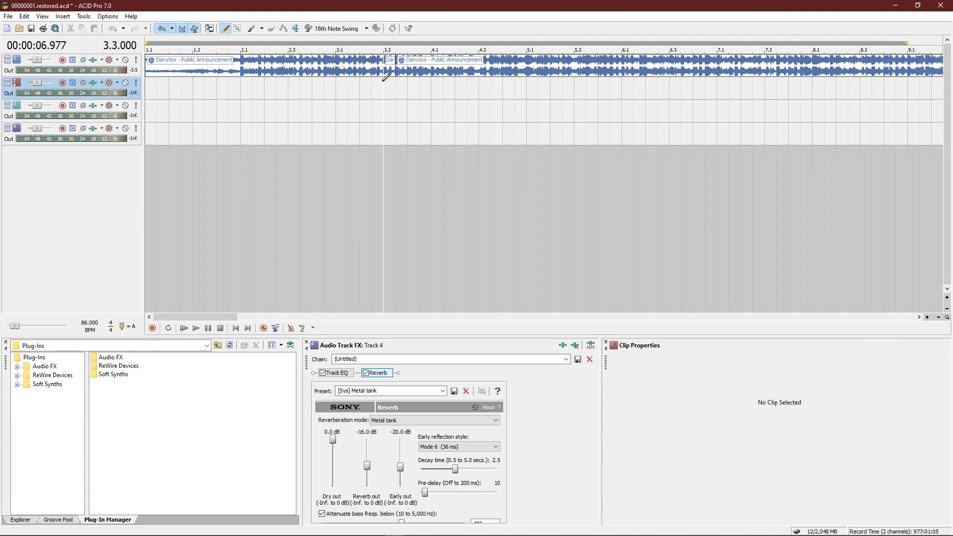
{"action": "key", "text": "space"}
{"action": "key", "text": "space"}
Place a marker at 4.1.000 and delete the rest of the song after the short slice.
{"action": "left_click", "coordinate": [434, 79]}
{"action": "key", "text": "m"}
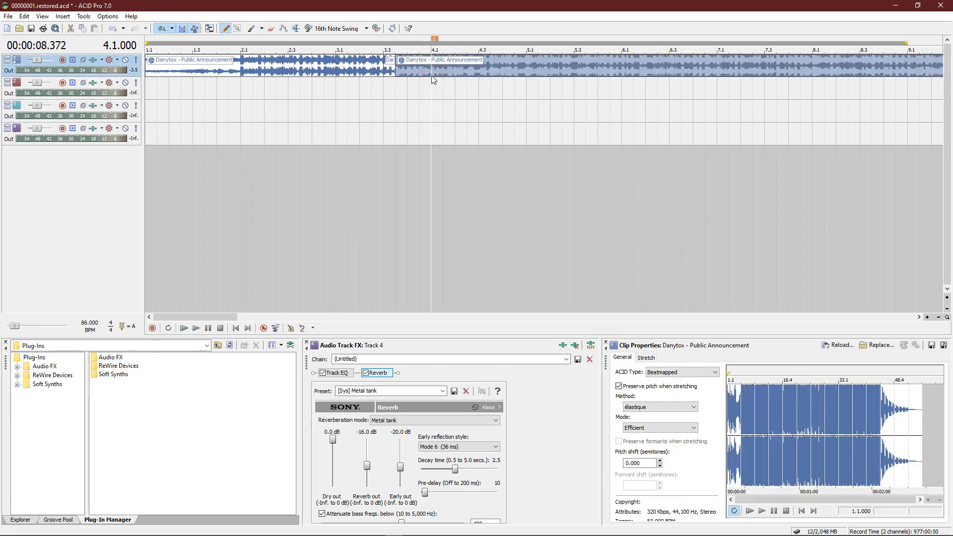
{"action": "key", "text": "Delete"}
Move the short slice down to track 2 at 3.3.000 and audition it from 3.2.000.
{"action": "left_click", "coordinate": [389, 72]}
{"action": "left_click_drag", "start_coordinate": [388, 72], "coordinate": [386, 90]}
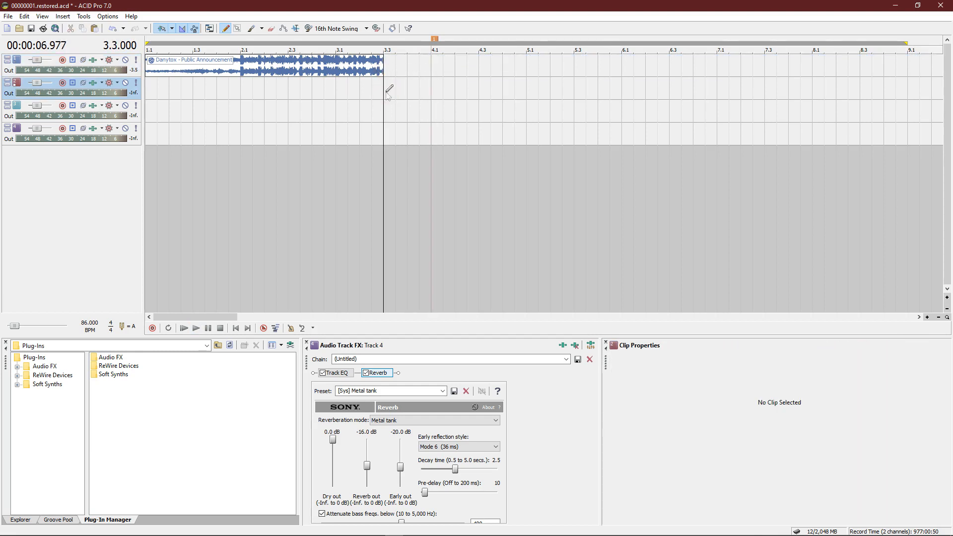
{"action": "left_click", "coordinate": [361, 96]}
{"action": "key", "text": "space"}
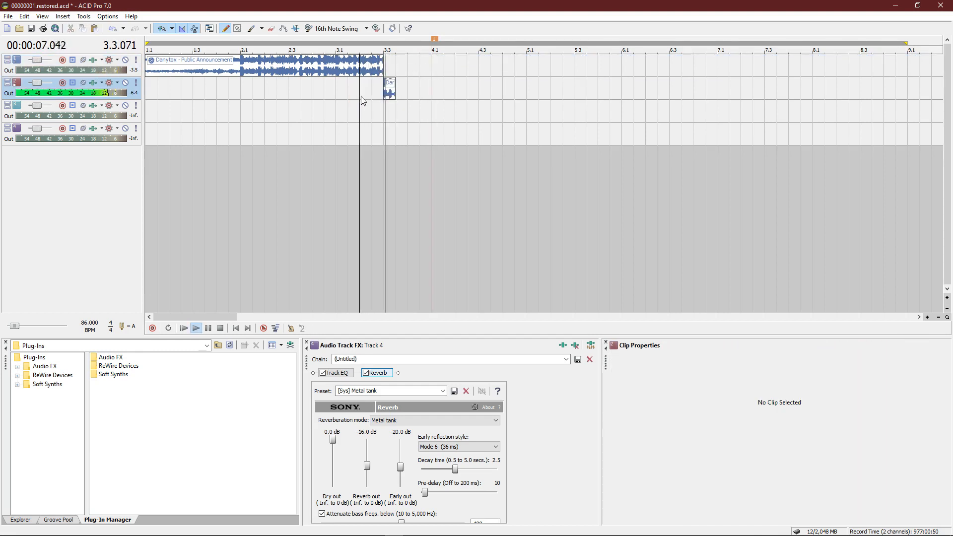
{"action": "key", "text": "space"}
{"action": "key", "text": "space"}
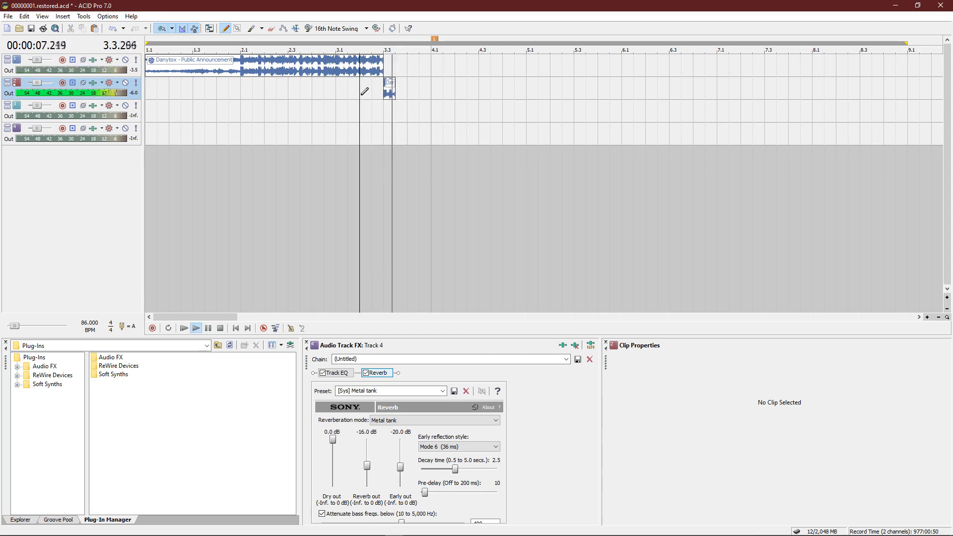
{"action": "key", "text": "space"}
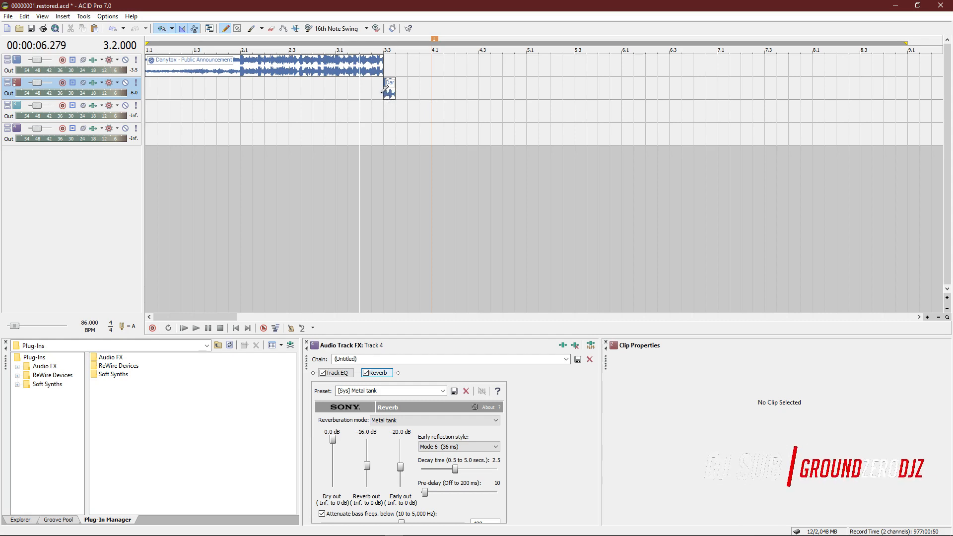
Try to extend the end of the short slice on track 2 to about 3.4.
{"action": "left_click", "coordinate": [384, 92]}
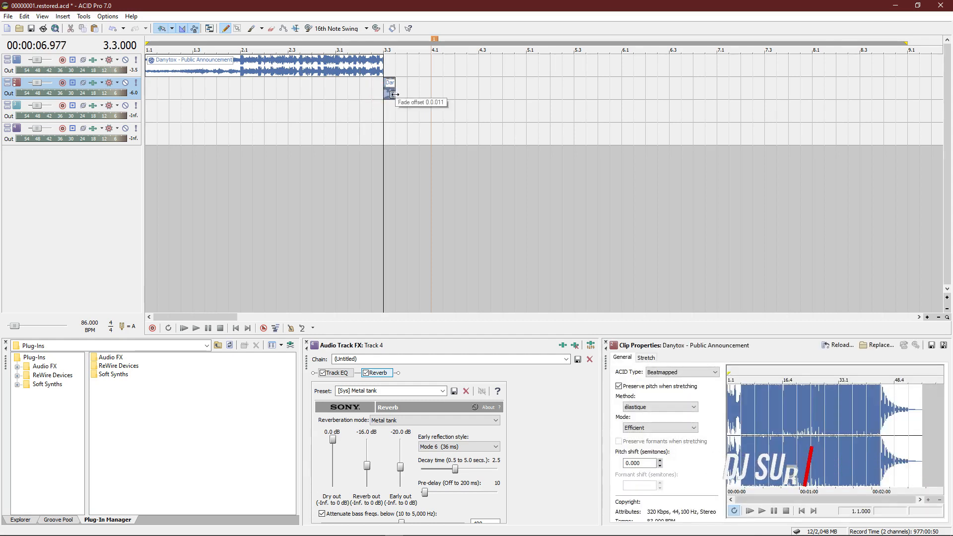
{"action": "scroll", "coordinate": [395, 94], "scroll_direction": "up", "scroll_amount": 3}
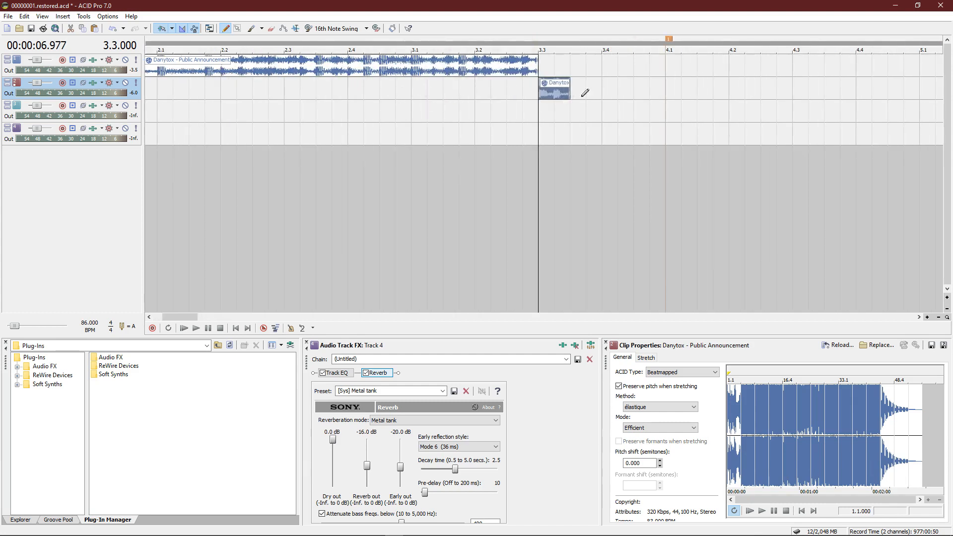
{"action": "left_click_drag", "start_coordinate": [570, 92], "coordinate": [602, 91]}
{"action": "key", "text": "ctrl+z"}
Play the short slice on track 2 from 3.3.000 to hear its reverb.
{"action": "scroll", "coordinate": [553, 93], "scroll_direction": "down", "scroll_amount": 2}
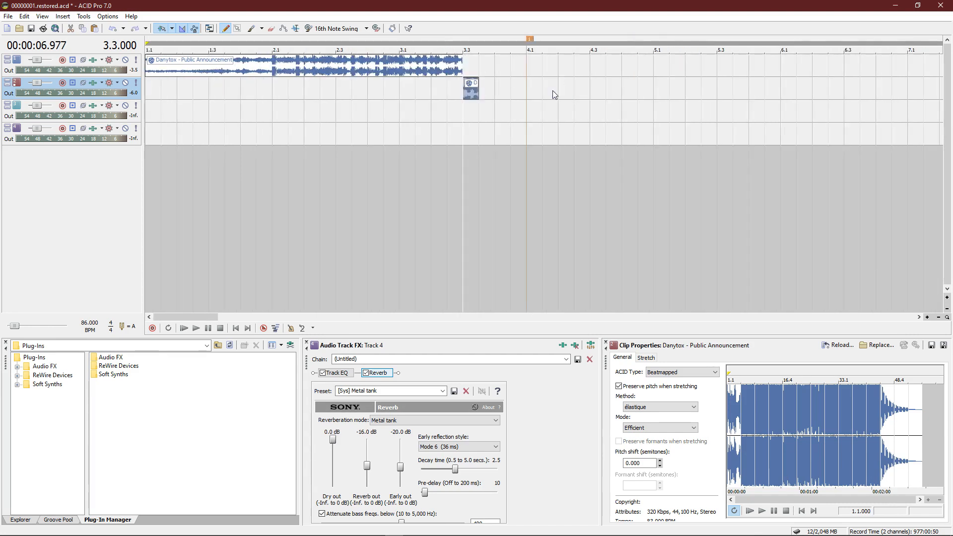
{"action": "scroll", "coordinate": [552, 90], "scroll_direction": "down", "scroll_amount": 1}
{"action": "scroll", "coordinate": [390, 99], "scroll_direction": "up", "scroll_amount": 2}
{"action": "key", "text": "space"}
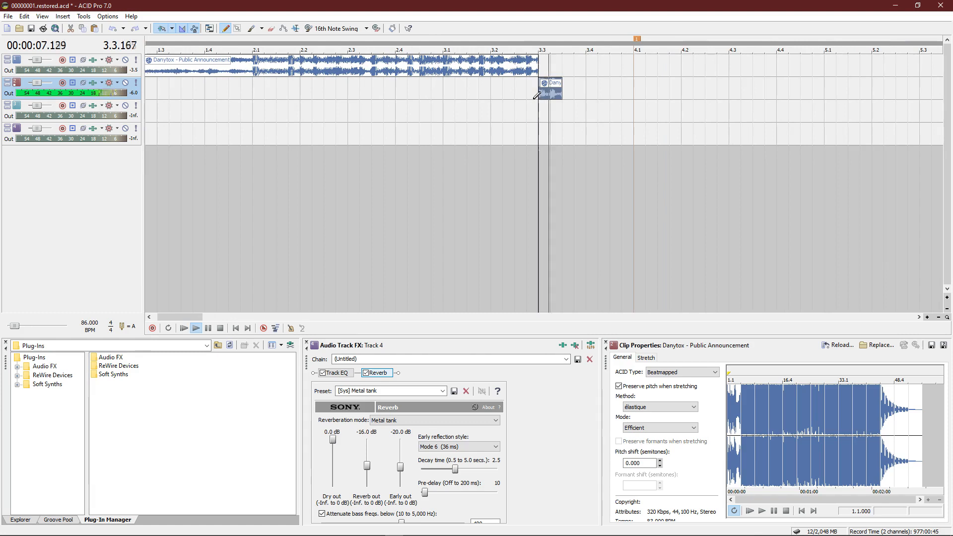
Repeat the short slice on track 2 to make four consecutive copies from 3.3.000 up to 4.1.000.
{"action": "key", "text": "space"}
{"action": "left_click", "coordinate": [544, 92]}
{"action": "left_click", "coordinate": [570, 93]}
{"action": "left_click", "coordinate": [620, 93]}
{"action": "left_click", "coordinate": [576, 93]}
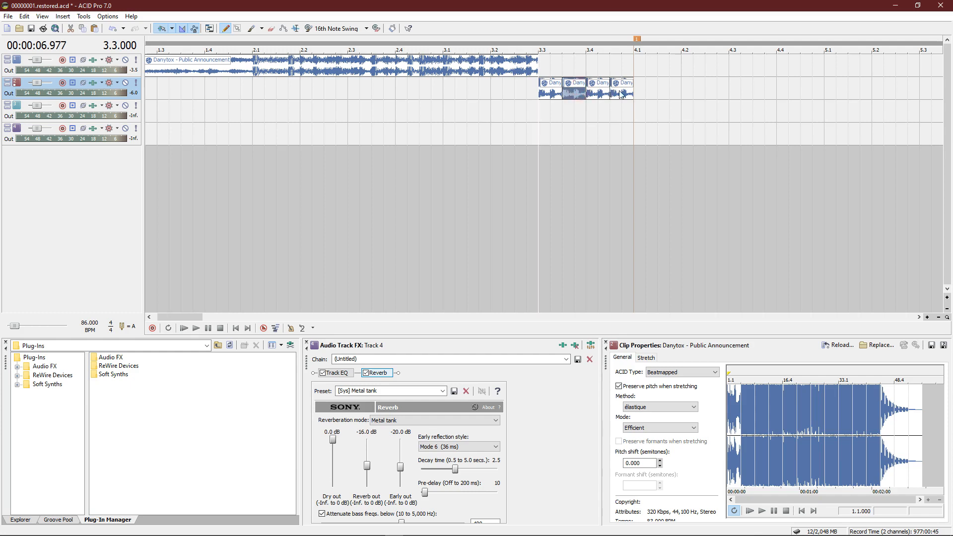
{"action": "left_click", "coordinate": [620, 94], "text": "shift"}
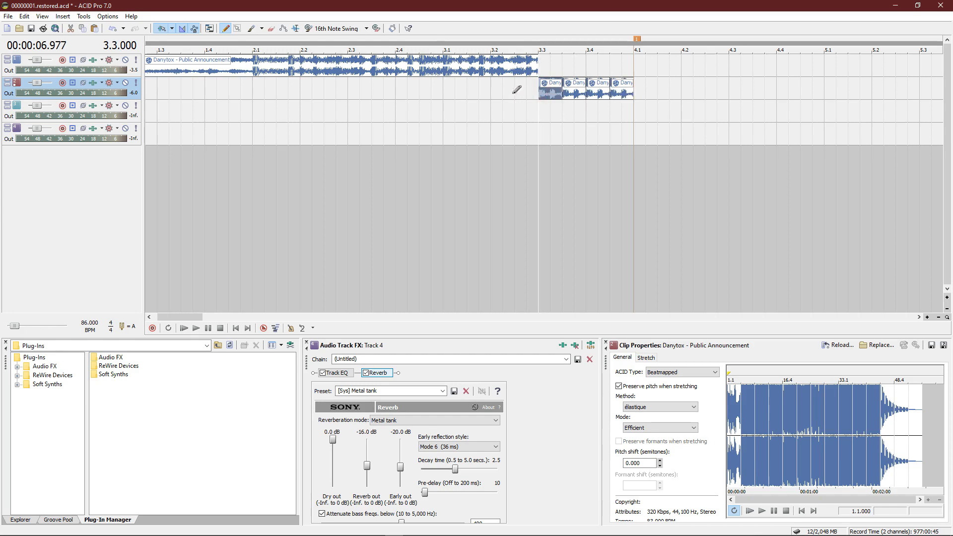
Add a volume envelope to track 2 with points on both sides of the slices, lowering the point at 4.1.192 to about -14.8 dB.
{"action": "left_click", "coordinate": [527, 90]}
{"action": "key", "text": "v"}
{"action": "left_click", "coordinate": [526, 88]}
{"action": "double_click", "coordinate": [515, 88]}
{"action": "double_click", "coordinate": [645, 89]}
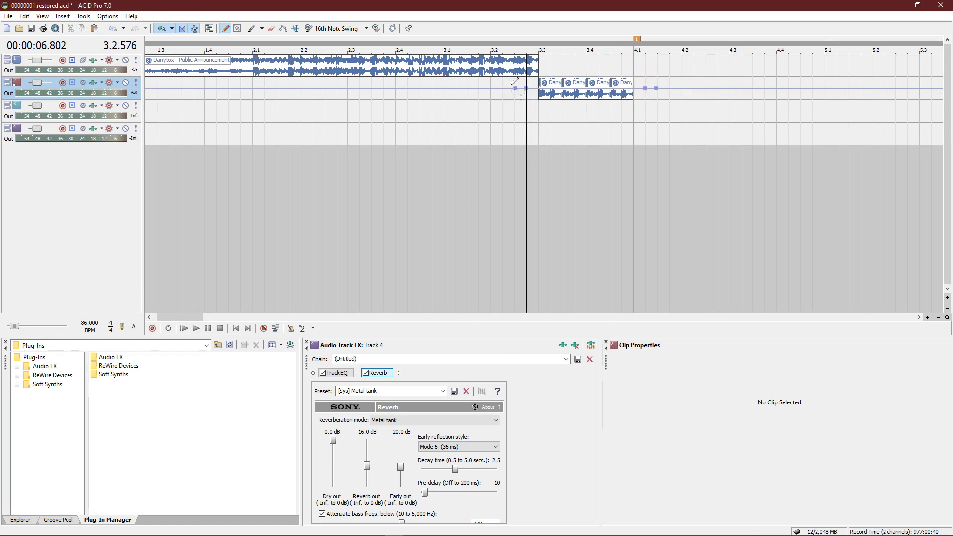
{"action": "left_click", "coordinate": [646, 88]}
{"action": "left_click_drag", "start_coordinate": [645, 89], "coordinate": [644, 98]}
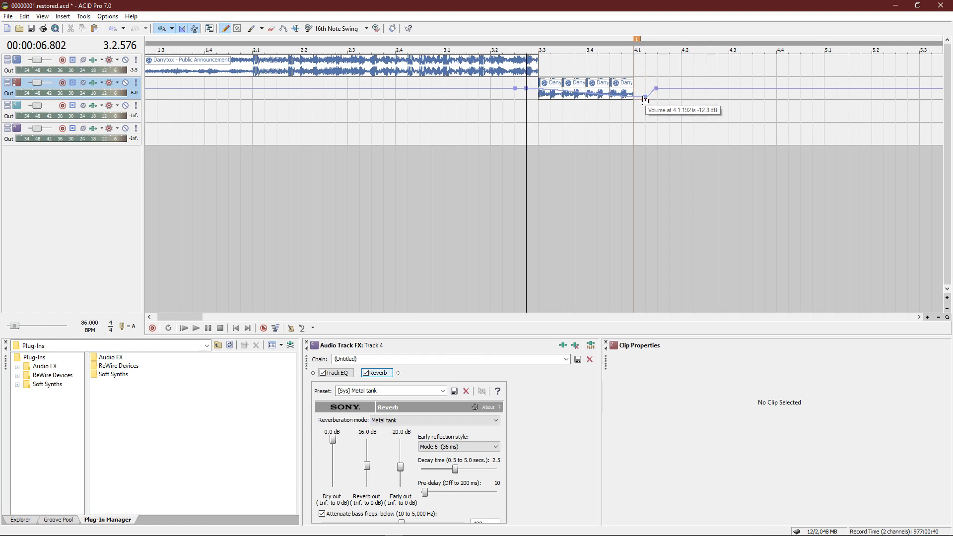
Play the four repeated slices from 3.2.576 to check the volume fade.
{"action": "key", "text": "space"}
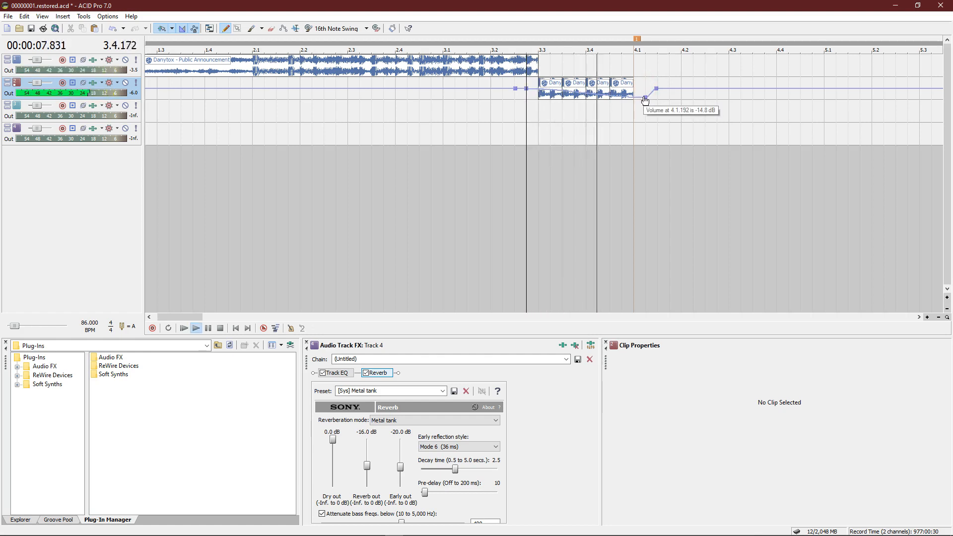
{"action": "key", "text": "space"}
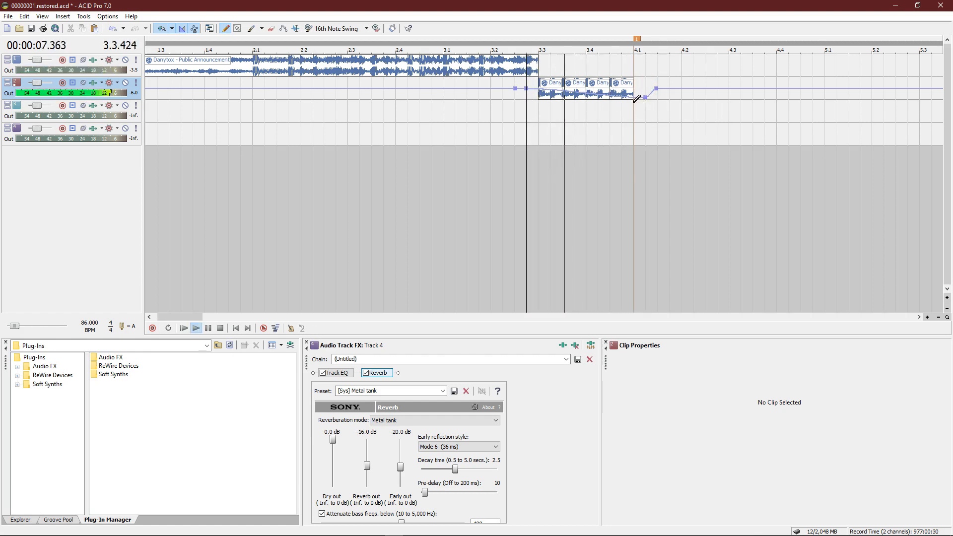
{"action": "key", "text": "space"}
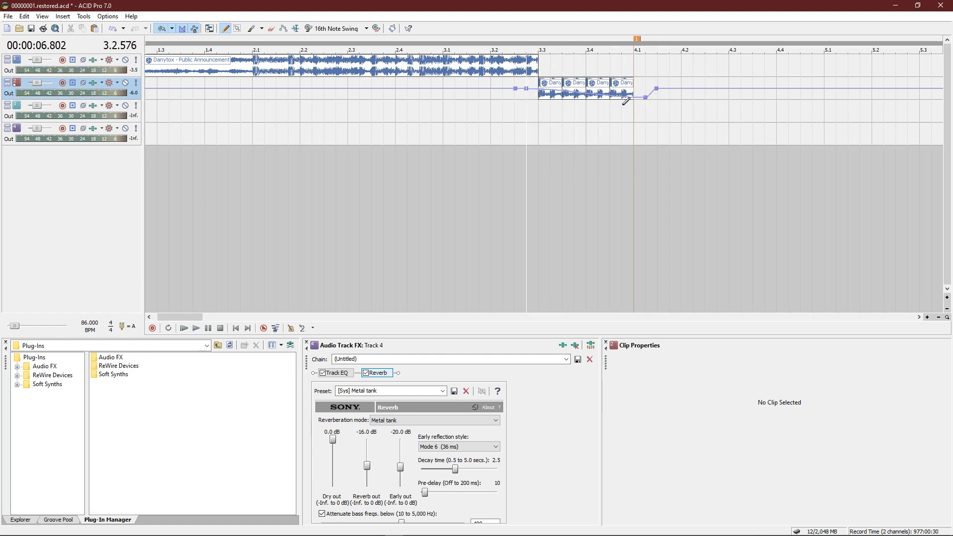
{"action": "left_click", "coordinate": [538, 97]}
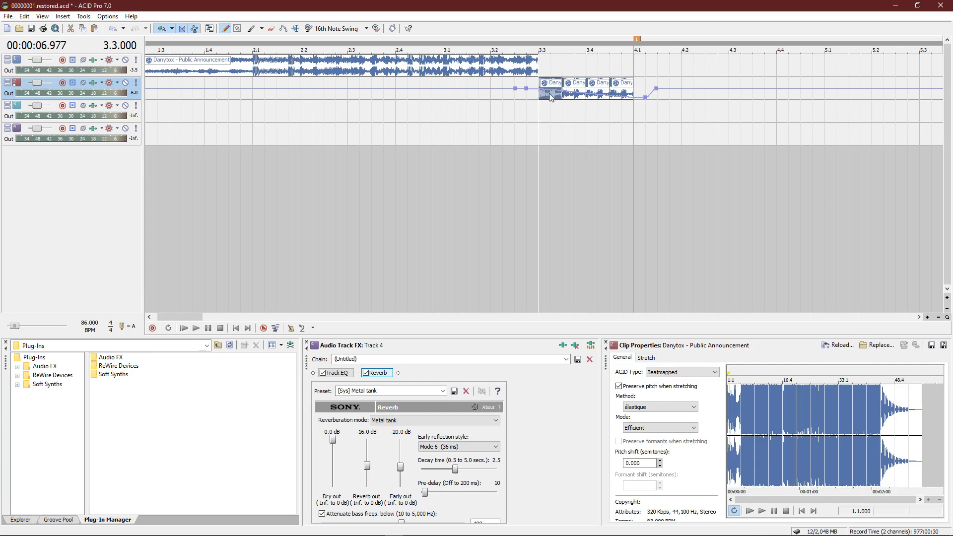
{"action": "left_click", "coordinate": [551, 98]}
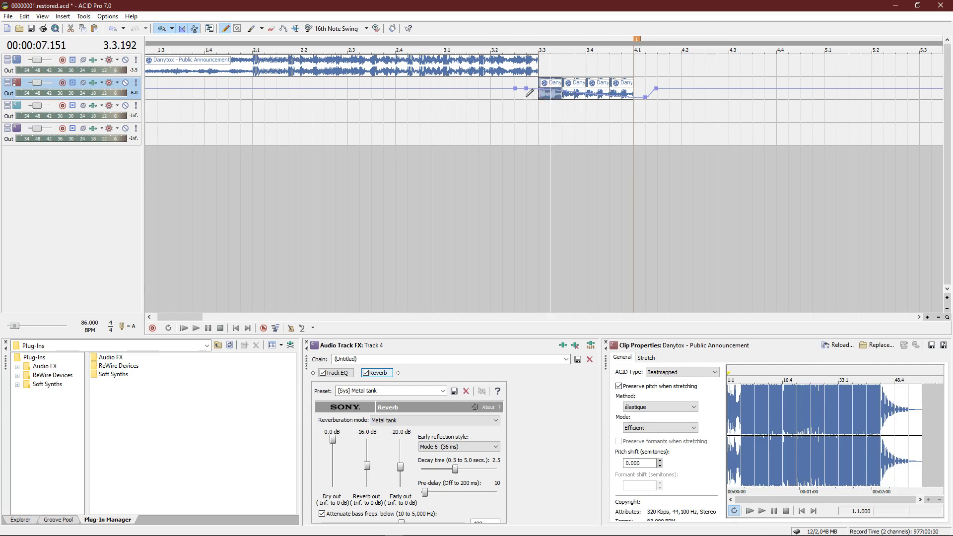
{"action": "left_click", "coordinate": [571, 98]}
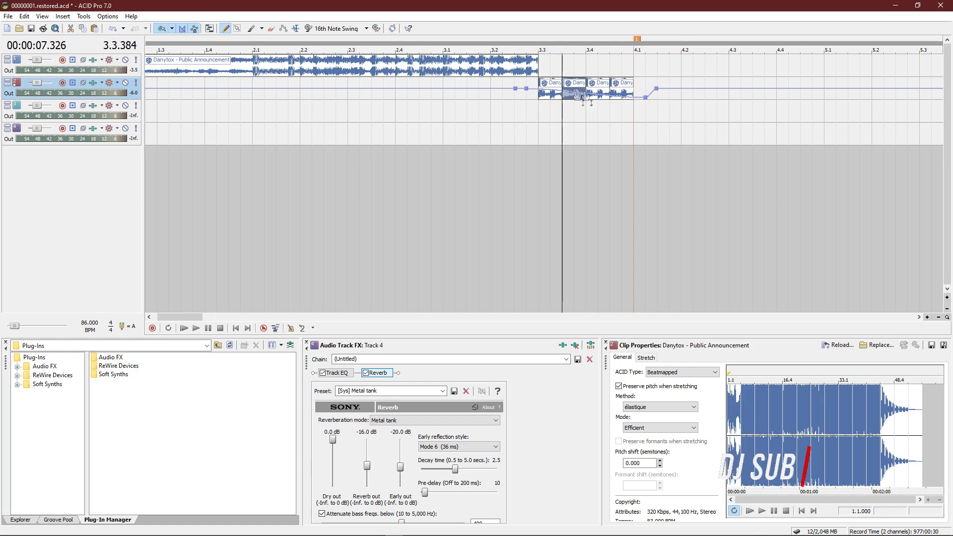
{"action": "left_click", "coordinate": [622, 92]}
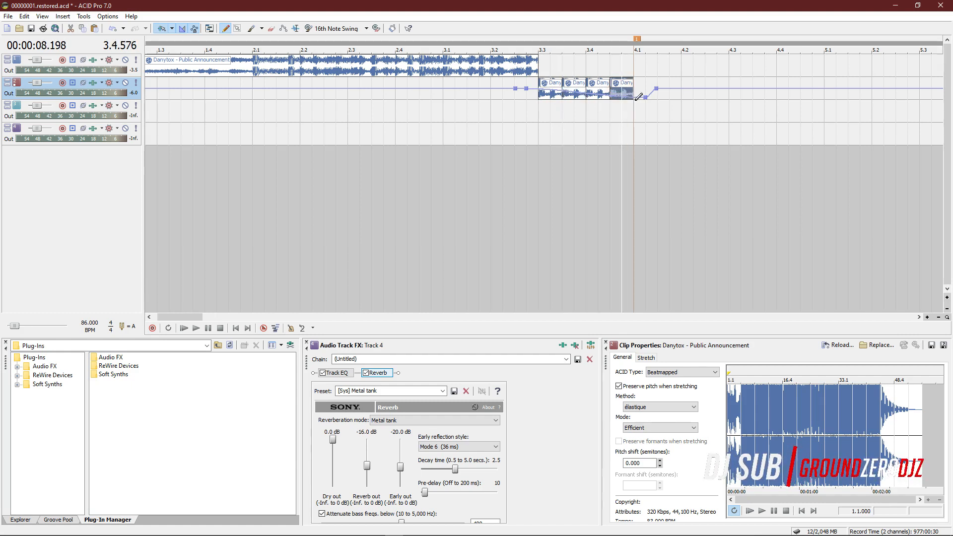
Split the song on track 1 at 2.1.000 and copy the section that follows to 4.1.000.
{"action": "left_click", "coordinate": [266, 71]}
{"action": "key", "text": "s"}
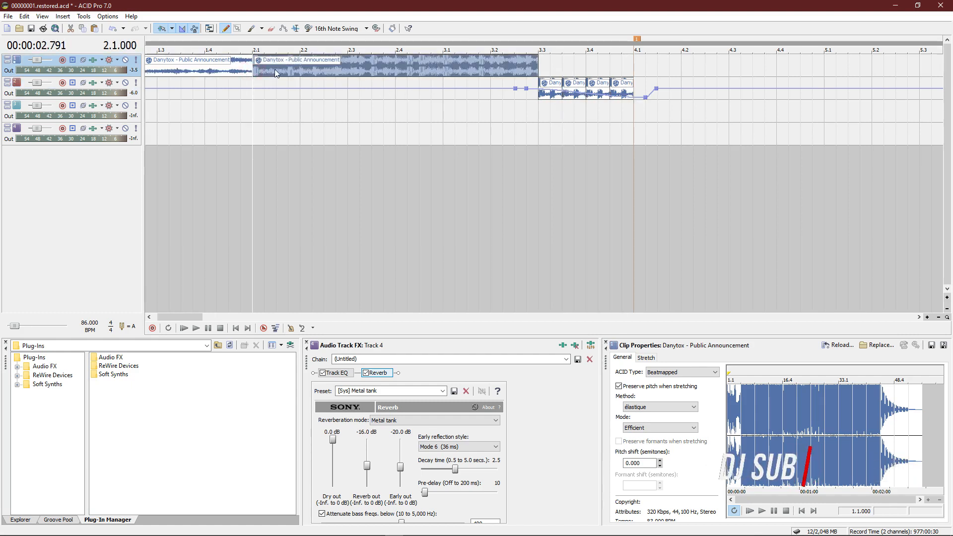
{"action": "left_click_drag", "start_coordinate": [267, 71], "coordinate": [648, 60]}
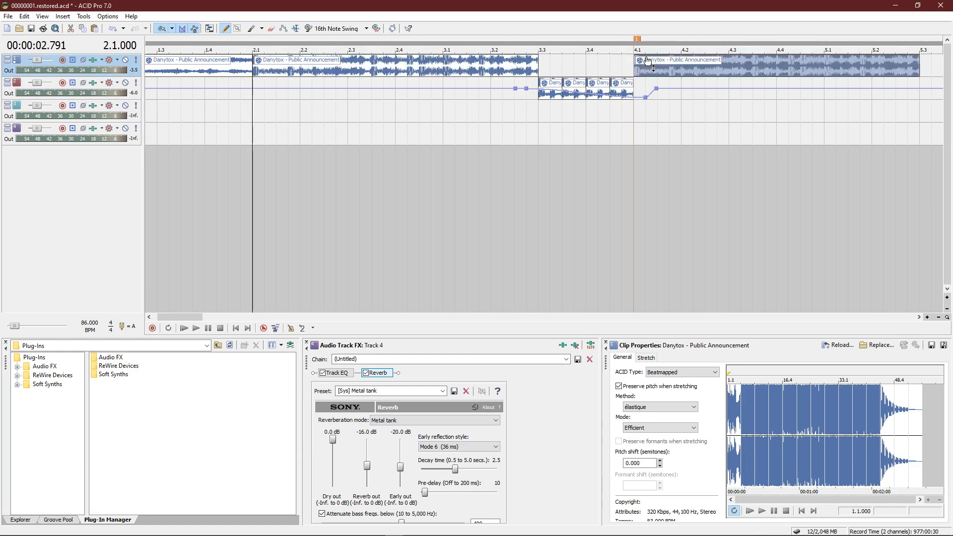
Pitch the four track 2 slices down progressively by -1, -2, -3 and -4 semitones.
{"action": "left_click", "coordinate": [550, 98]}
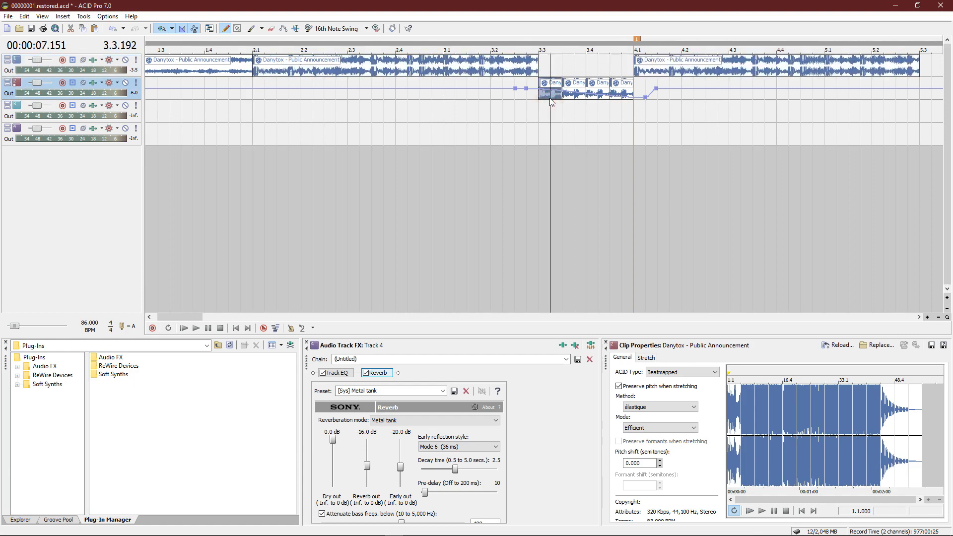
{"action": "left_click", "coordinate": [581, 83]}
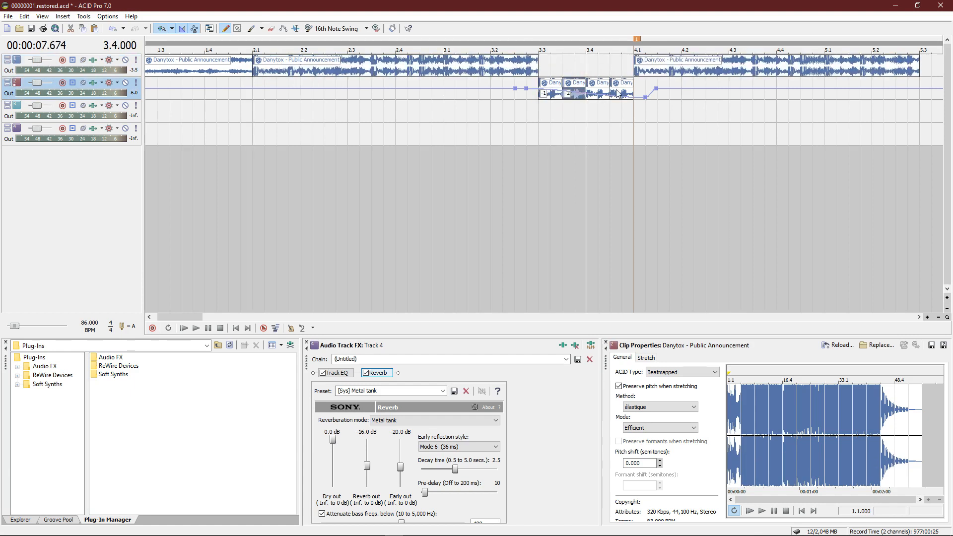
{"action": "left_click", "coordinate": [598, 92]}
{"action": "left_click", "coordinate": [620, 93]}
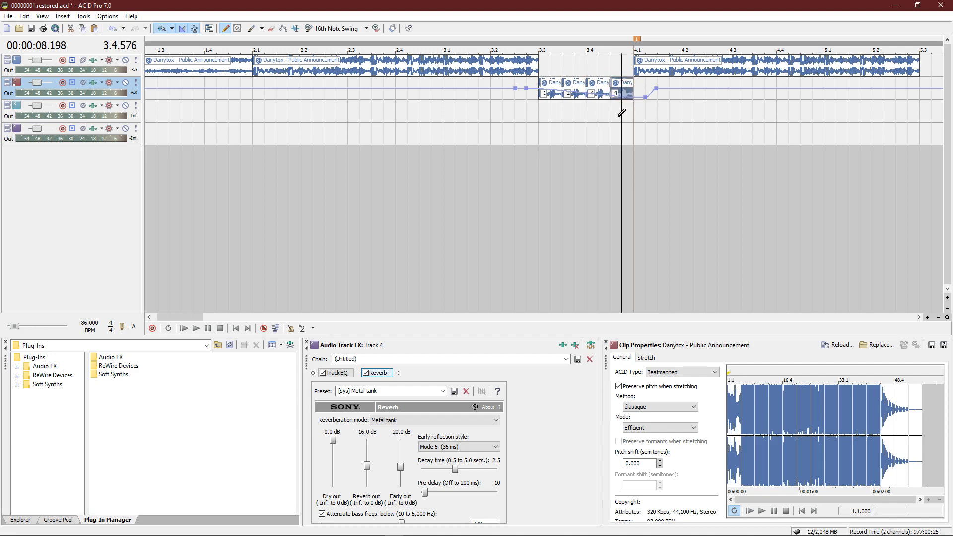
{"action": "left_click", "coordinate": [600, 93]}
Play the arrangement from 2.1.000 through the pitched-down echo slices.
{"action": "left_click", "coordinate": [526, 115]}
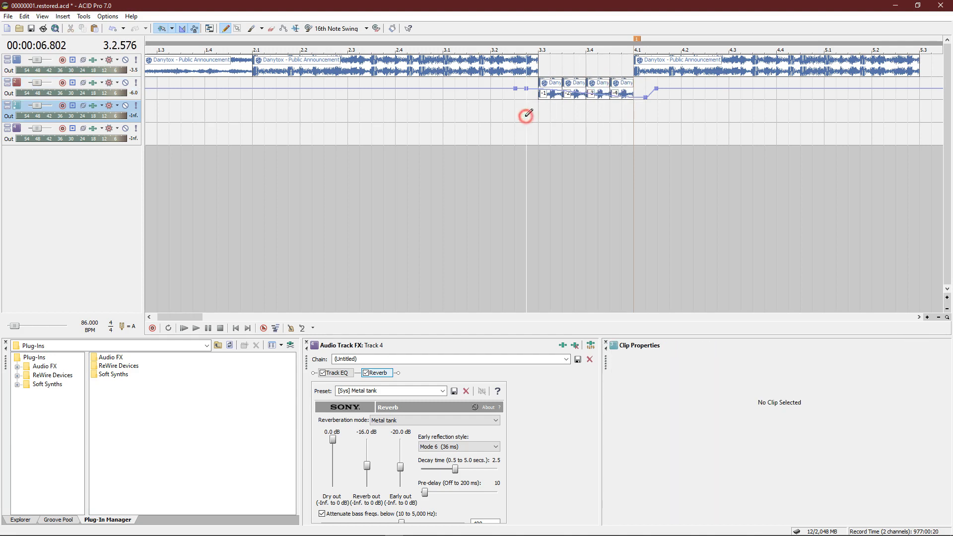
{"action": "left_click", "coordinate": [253, 107]}
{"action": "key", "text": "space"}
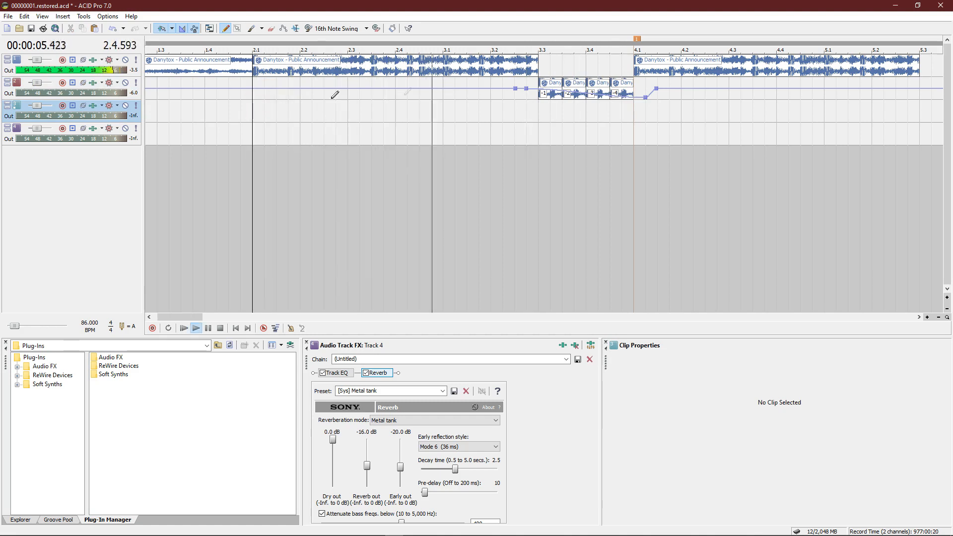
{"action": "scroll", "coordinate": [458, 103], "scroll_direction": "down", "scroll_amount": 2}
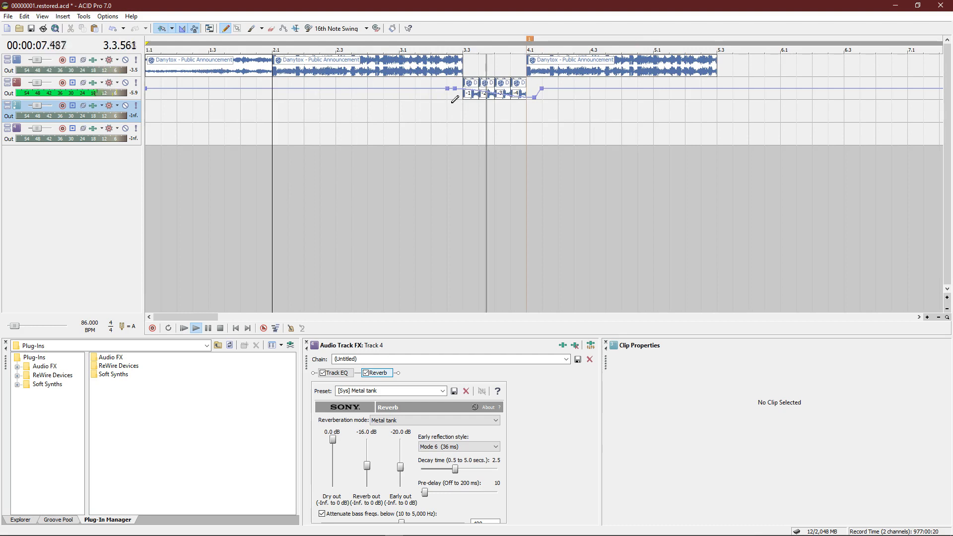
{"action": "key", "text": "space"}
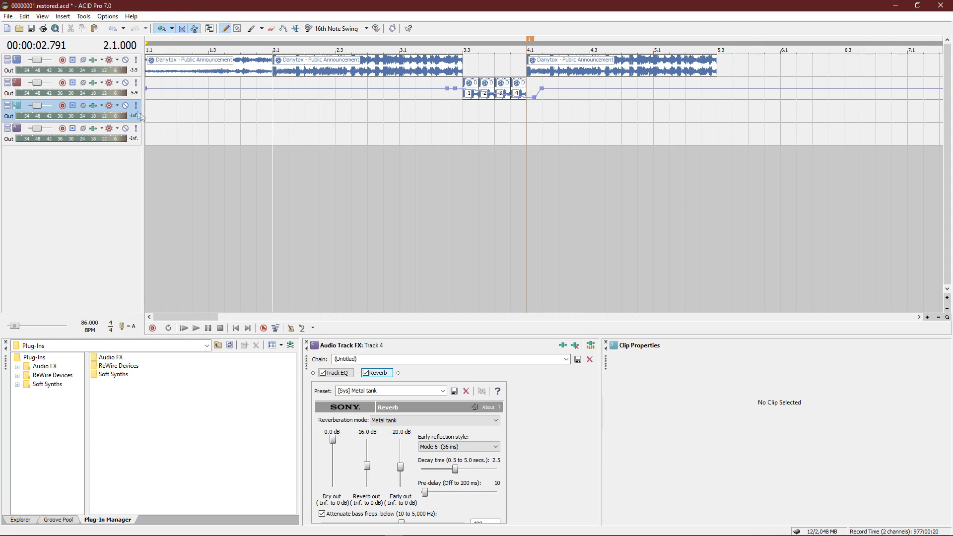
Show track 3's effect chain and play the copied song section from 4.1.000.
{"action": "left_click", "coordinate": [95, 108]}
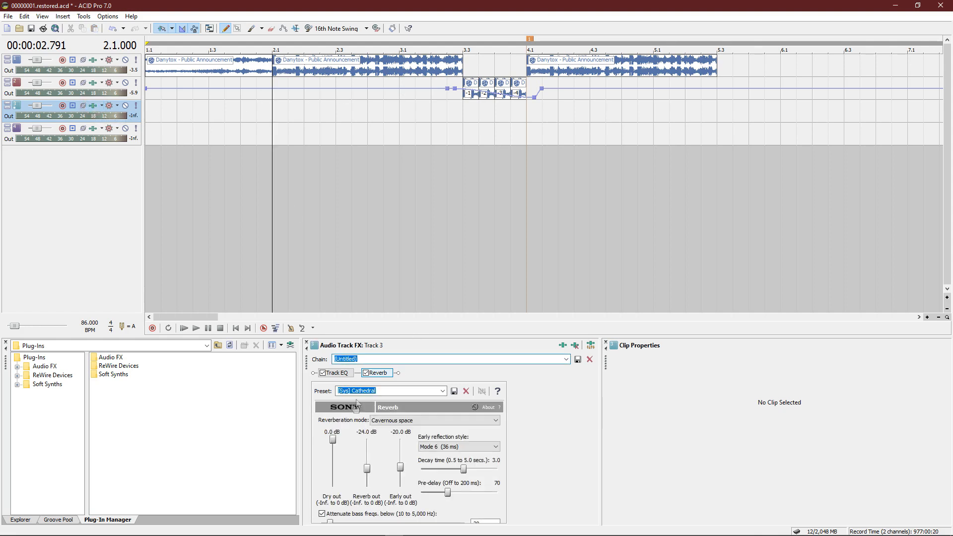
{"action": "left_click", "coordinate": [527, 64]}
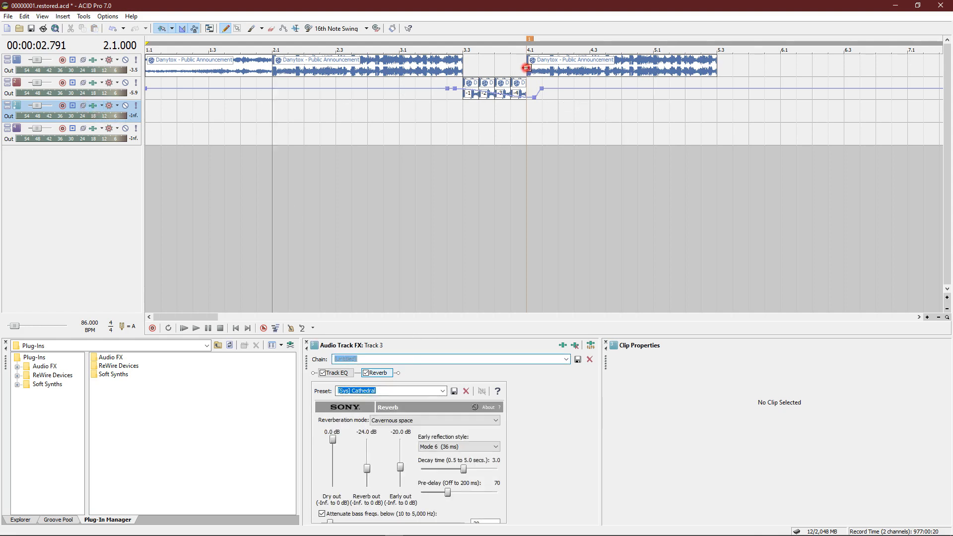
{"action": "key", "text": "space"}
{"action": "key", "text": "space"}
Split the copied song section on track 1 at 4.2.000 and 4.3.000, auditioning from each cut.
{"action": "left_click", "coordinate": [557, 72]}
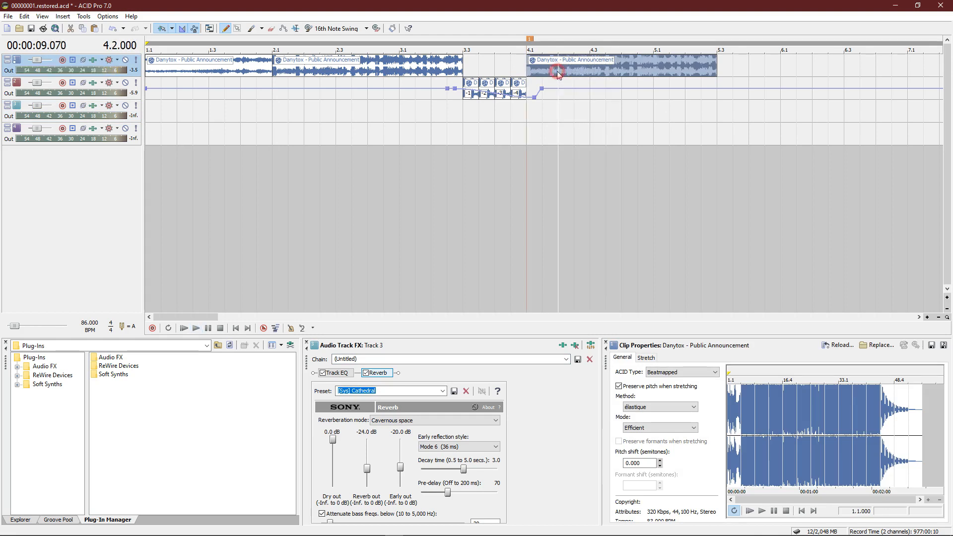
{"action": "key", "text": "s"}
{"action": "key", "text": "space"}
{"action": "key", "text": "space"}
{"action": "key", "text": "space"}
{"action": "key", "text": "space"}
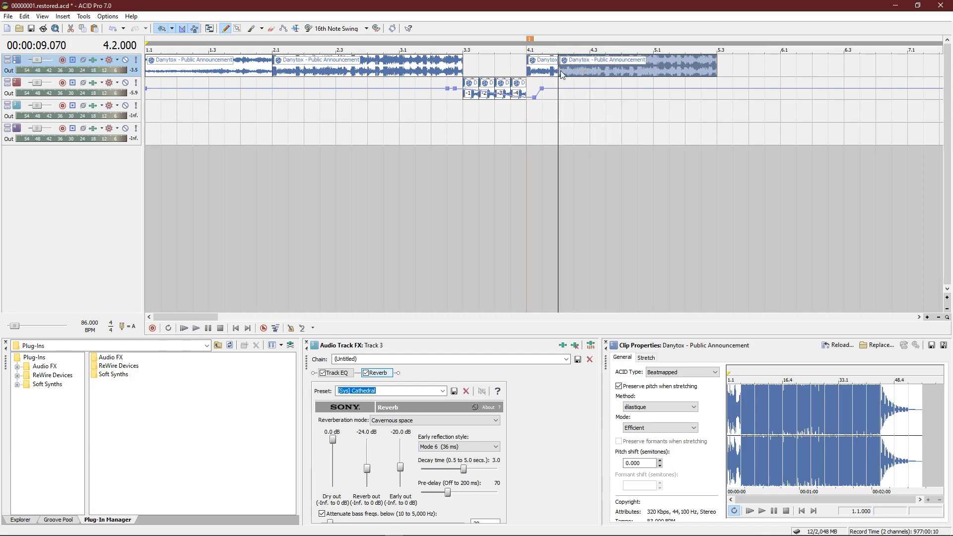
{"action": "left_click", "coordinate": [593, 74]}
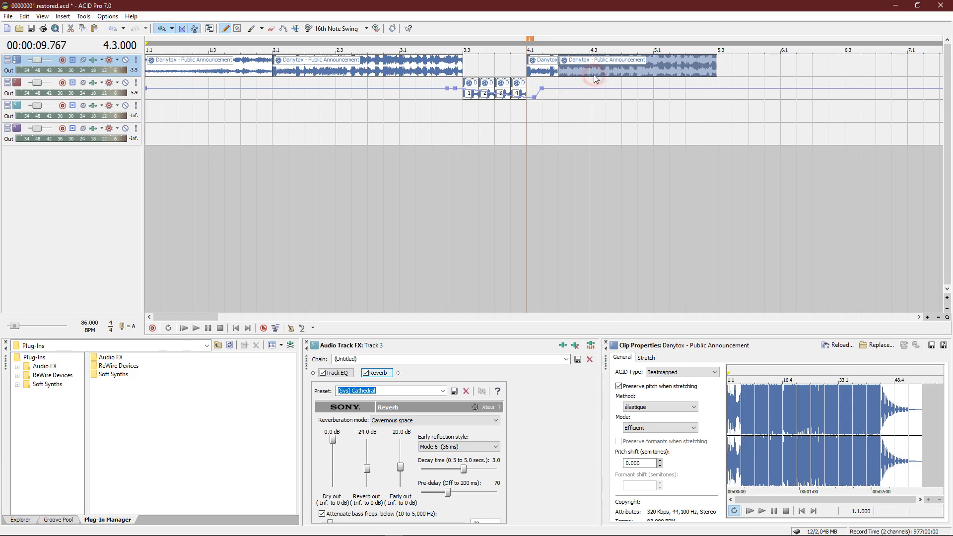
{"action": "key", "text": "s"}
{"action": "key", "text": "space"}
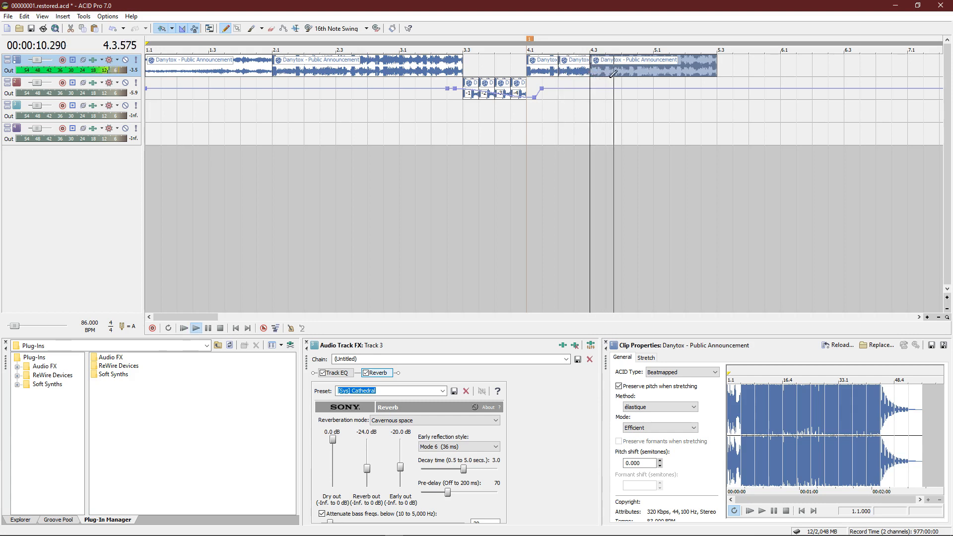
{"action": "key", "text": "space"}
Place a marker at 5.1.000 and delete the part of the copied section after 4.3.000.
{"action": "left_click", "coordinate": [657, 77]}
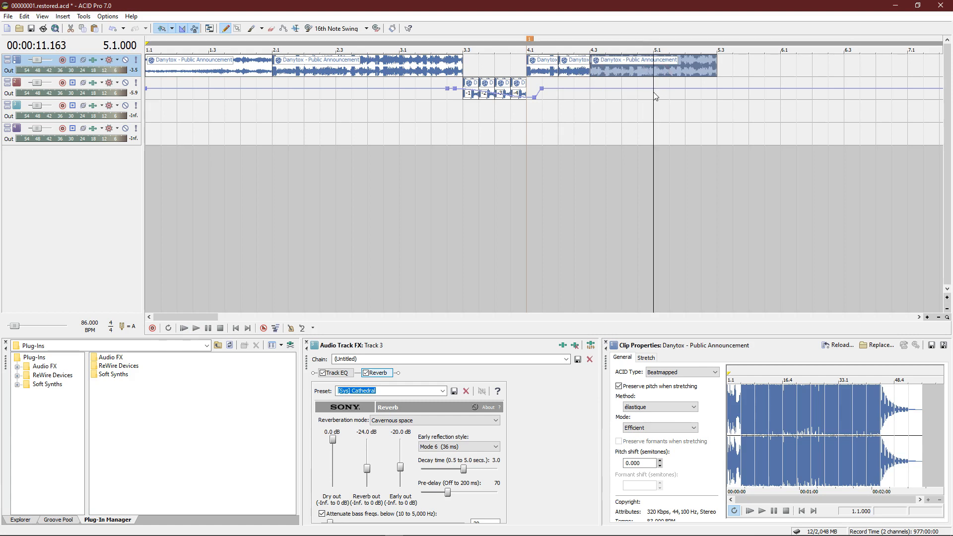
{"action": "key", "text": "m"}
{"action": "key", "text": "Delete"}
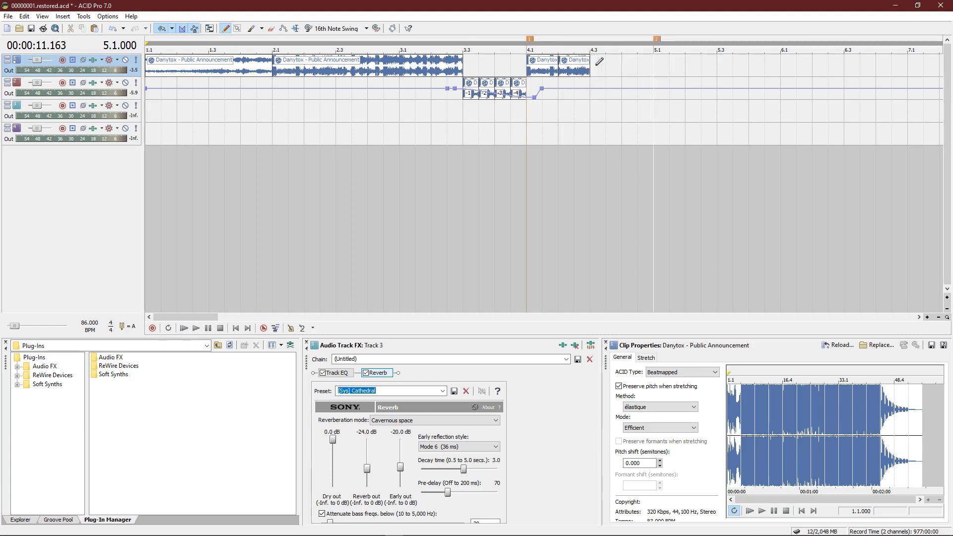
Move the slice between 4.2.000 and 4.3.000 from track 1 down to track 3.
{"action": "left_click", "coordinate": [569, 74]}
{"action": "key", "text": "Delete"}
{"action": "left_click", "coordinate": [559, 113]}
{"action": "left_click", "coordinate": [562, 110]}
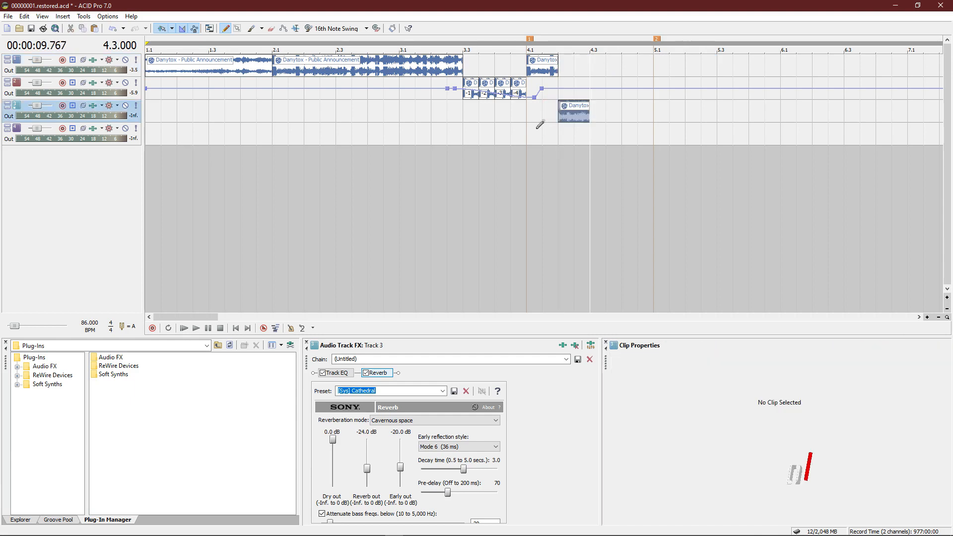
Play from 4.1.000 to hear the song lead into the track 3 reverb slice.
{"action": "left_click", "coordinate": [525, 113]}
{"action": "key", "text": "space"}
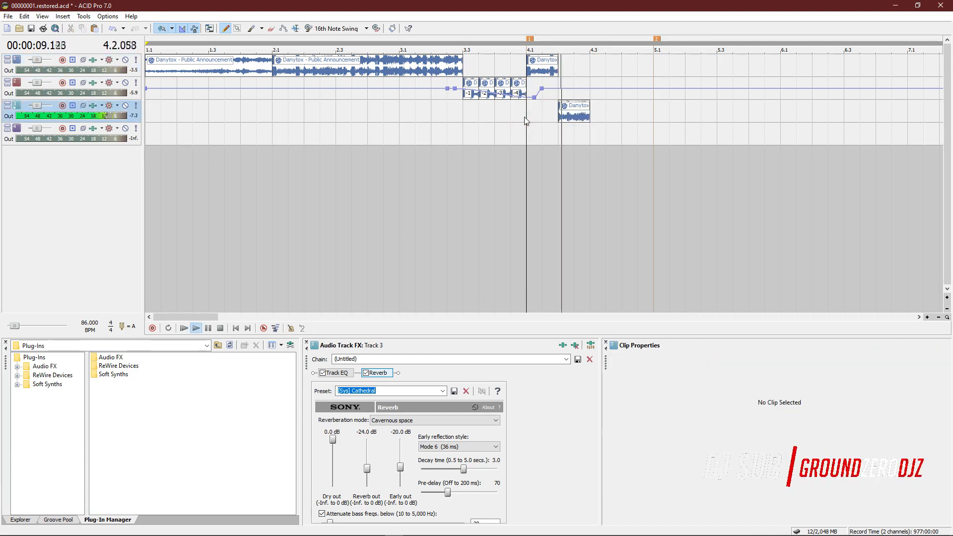
{"action": "key", "text": "space"}
{"action": "key", "text": "space"}
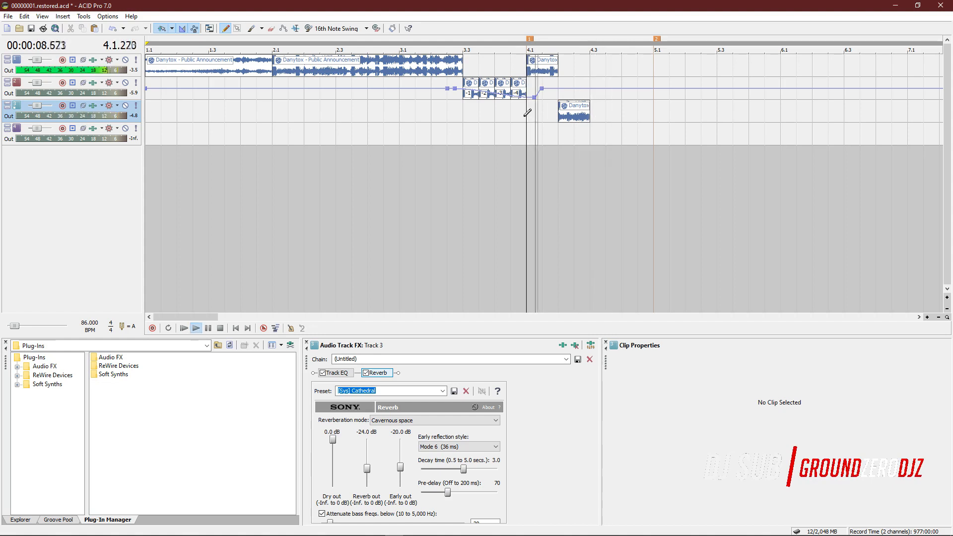
{"action": "key", "text": "space"}
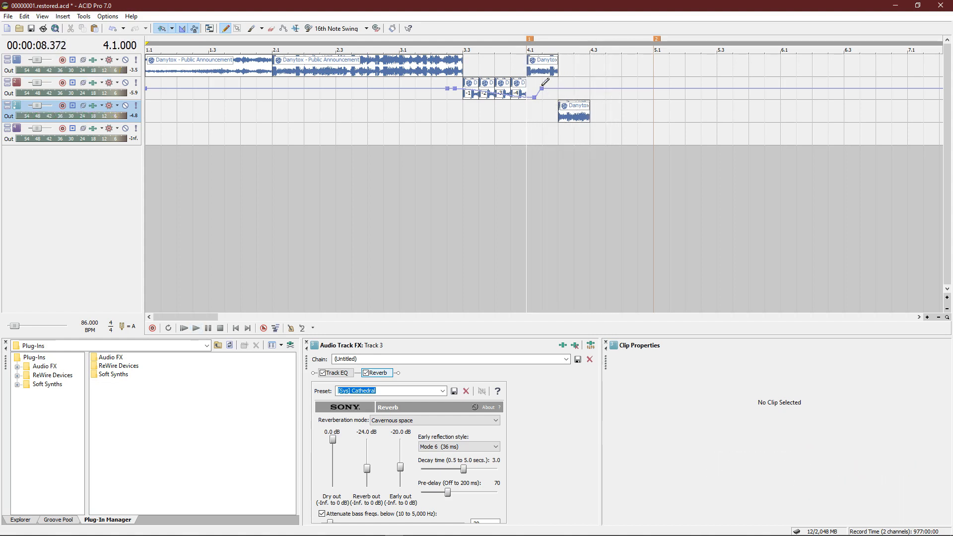
Copy the track 1 slice at 4.1.000 to 5.1.000 and repeat the track 3 slice up to 5.1.000.
{"action": "left_click_drag", "start_coordinate": [528, 70], "coordinate": [658, 72]}
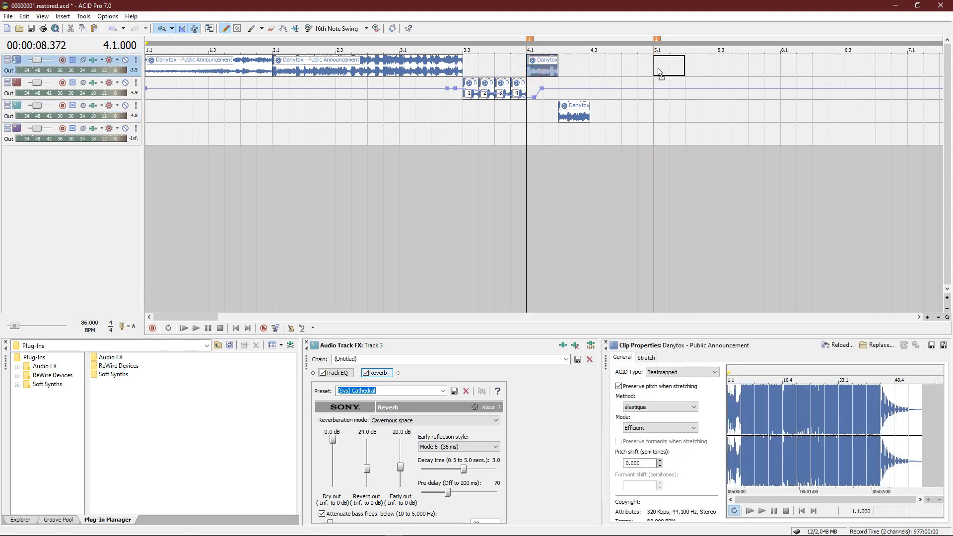
{"action": "left_click_drag", "start_coordinate": [560, 109], "coordinate": [637, 119]}
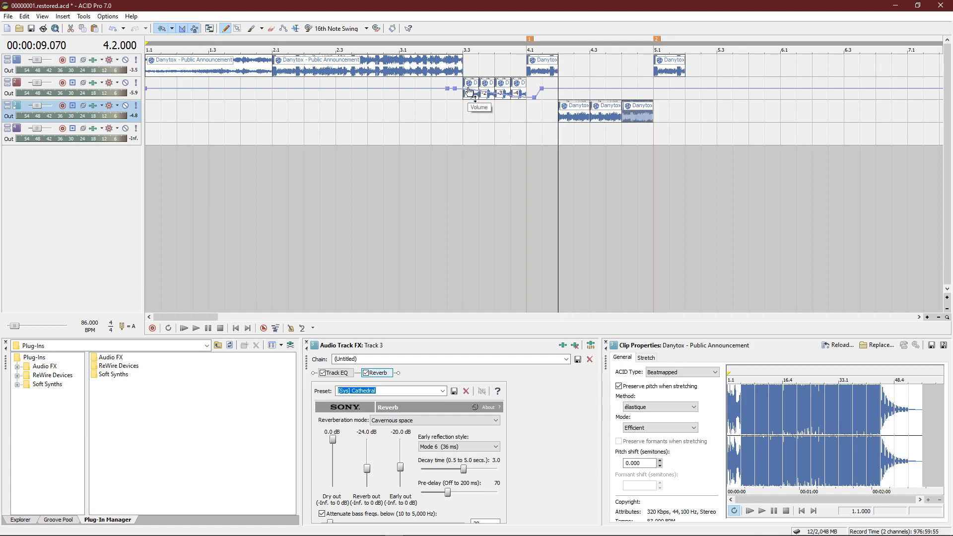
{"action": "scroll", "coordinate": [588, 120], "scroll_direction": "up", "scroll_amount": 2}
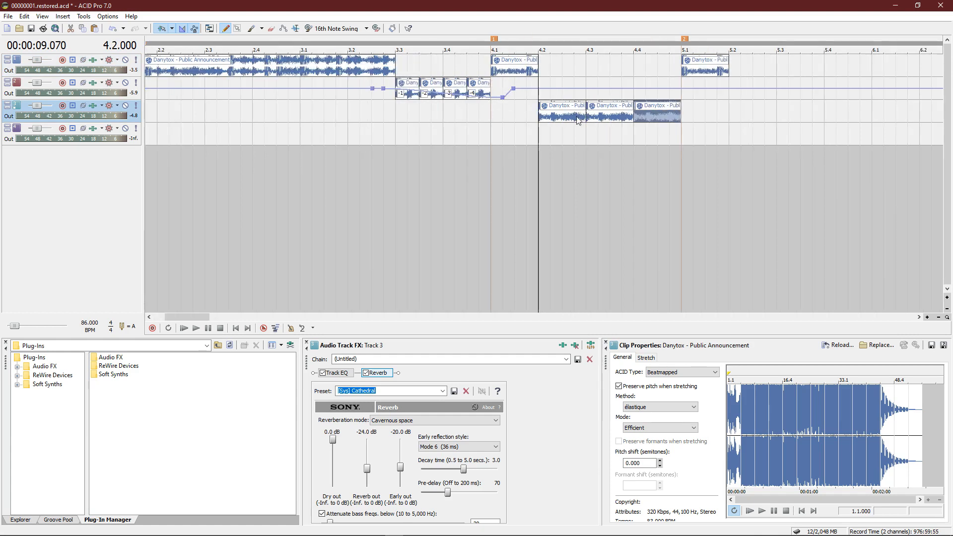
Trim the three track 3 slices by splitting them at 4.2.576, 4.3.576 and 4.4.576 and deleting their tails.
{"action": "left_click", "coordinate": [575, 114]}
{"action": "key", "text": "s"}
{"action": "key", "text": "Delete"}
{"action": "left_click", "coordinate": [621, 115]}
{"action": "key", "text": "s"}
{"action": "key", "text": "Delete"}
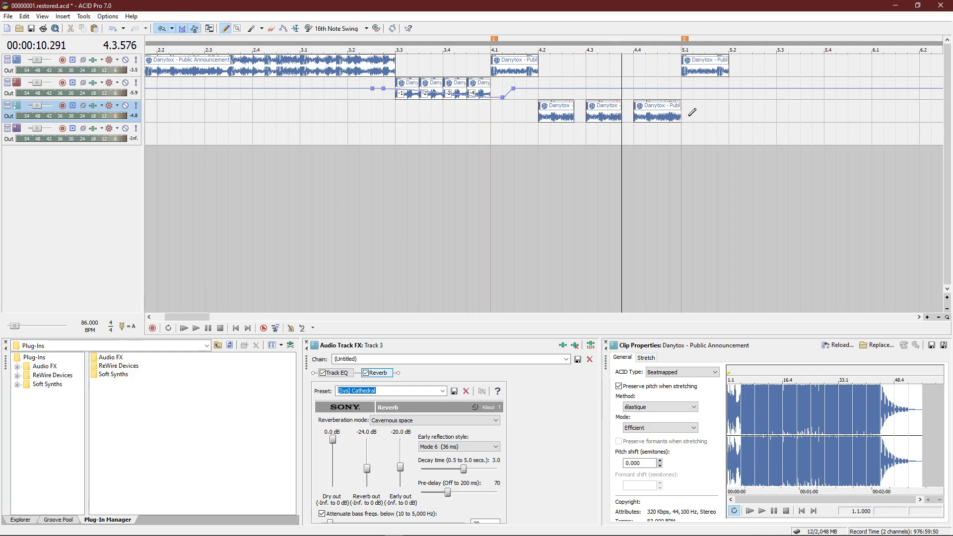
{"action": "left_click", "coordinate": [669, 116]}
{"action": "key", "text": "s"}
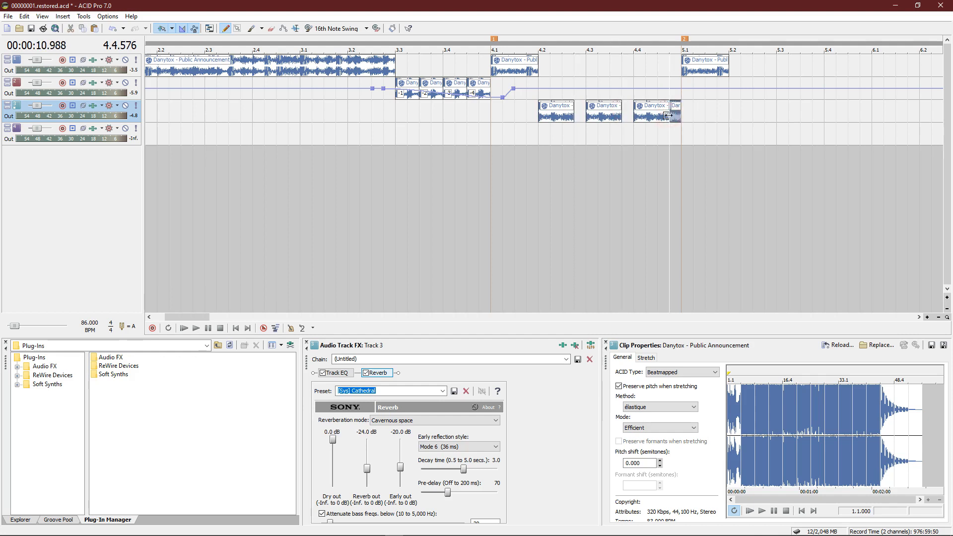
{"action": "key", "text": "Delete"}
Add a volume envelope to track 3 that fades to -17.3 dB at 5.1.000, and play the faded slices.
{"action": "left_click", "coordinate": [526, 112]}
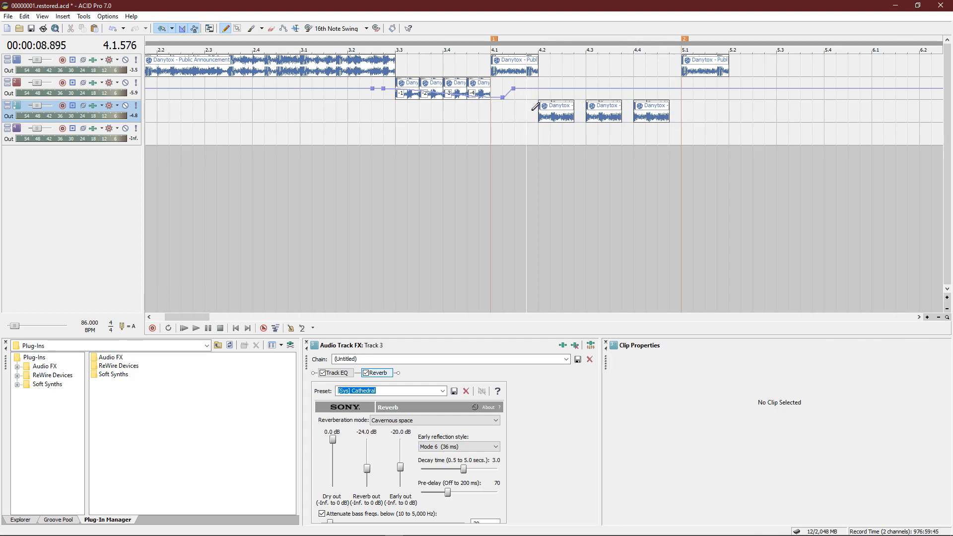
{"action": "key", "text": "v"}
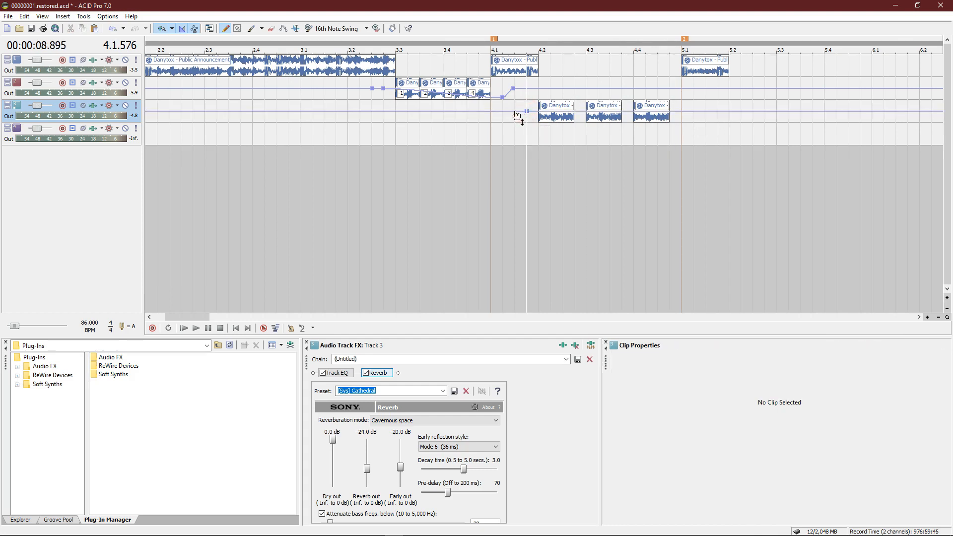
{"action": "left_click", "coordinate": [515, 111]}
{"action": "left_click", "coordinate": [681, 111]}
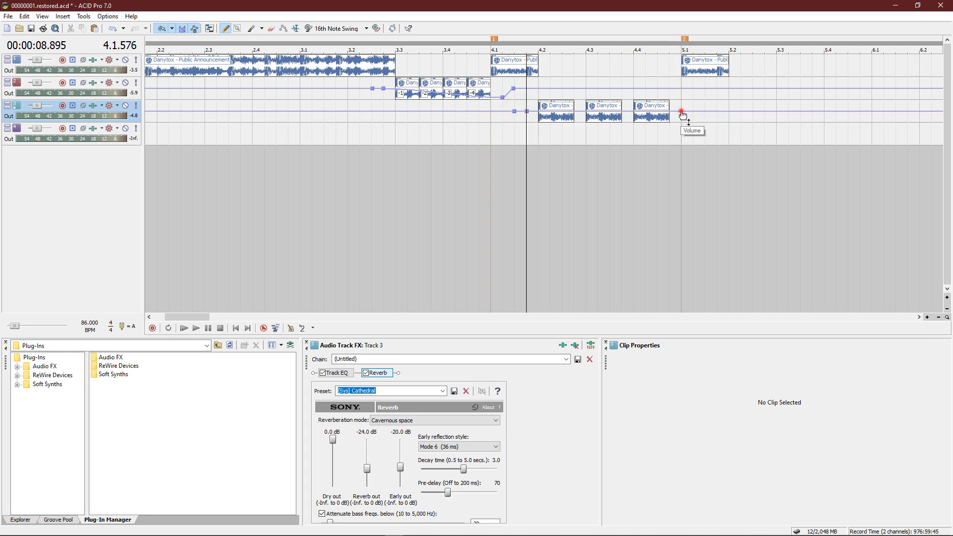
{"action": "left_click_drag", "start_coordinate": [683, 115], "coordinate": [684, 125]}
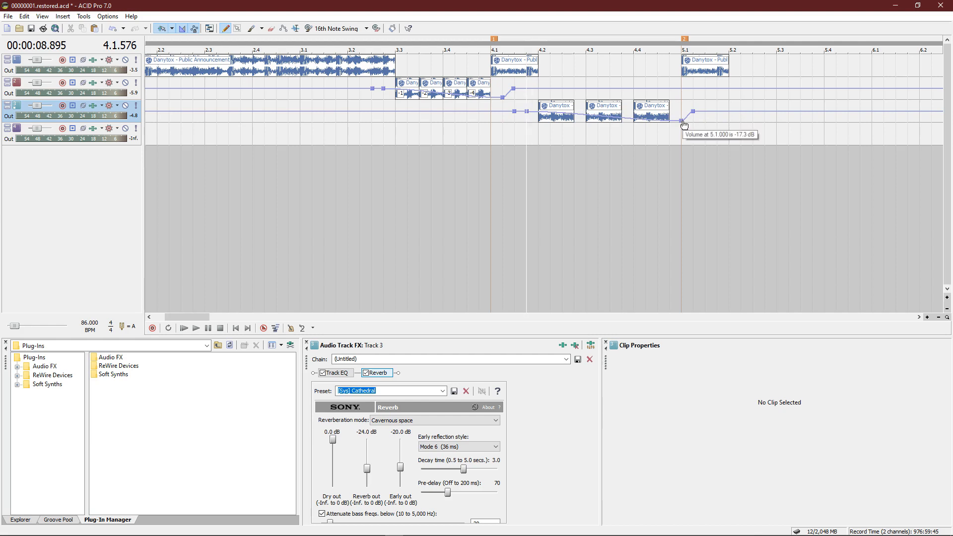
{"action": "key", "text": "space"}
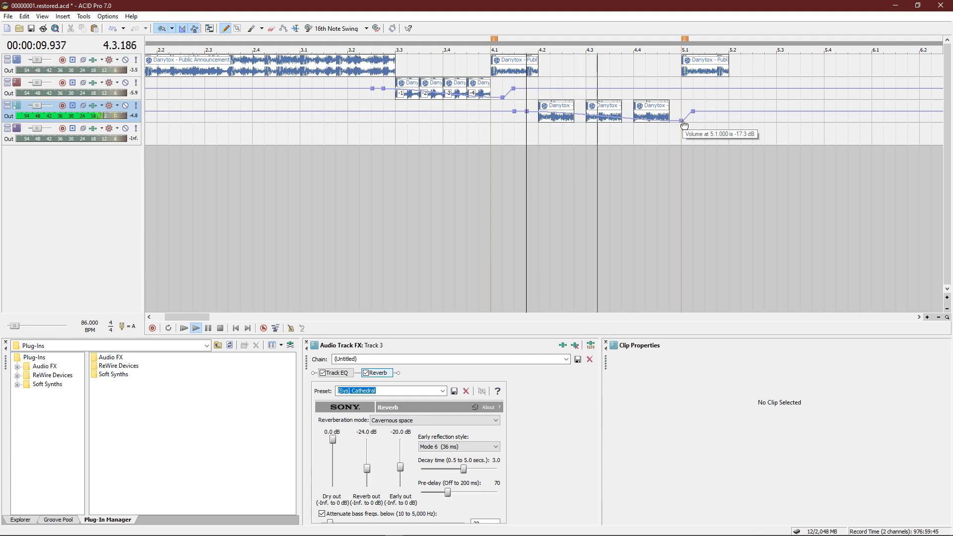
{"action": "key", "text": "space"}
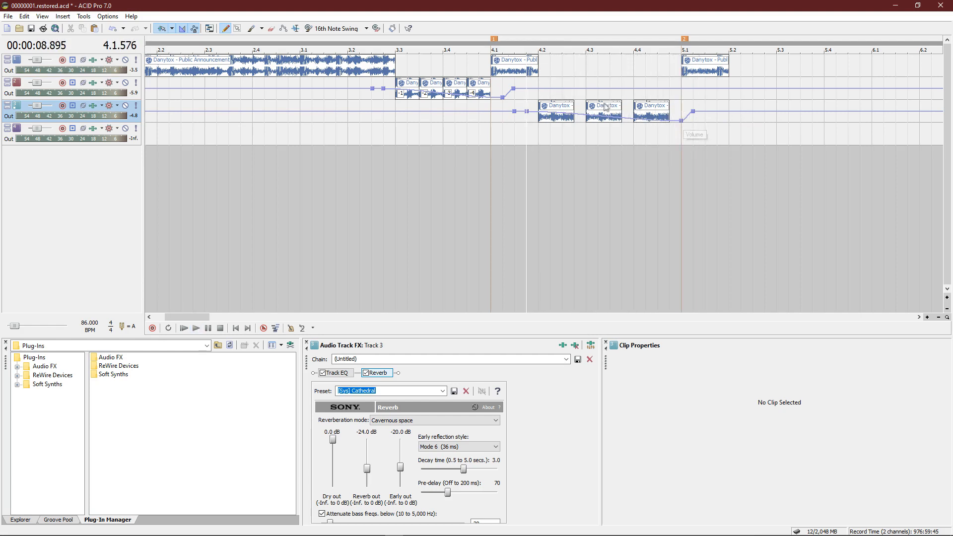
Close the gaps between the track 3 slices and add a fourth one ending at 5.1.000, playing the result.
{"action": "left_click_drag", "start_coordinate": [615, 113], "coordinate": [640, 114]}
{"action": "key", "text": "space"}
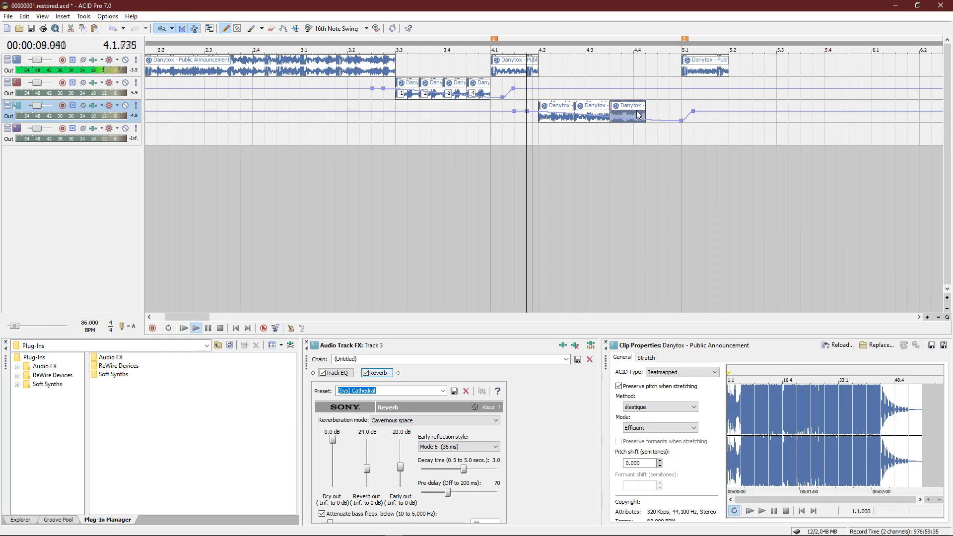
{"action": "key", "text": "space"}
{"action": "left_click_drag", "start_coordinate": [637, 110], "coordinate": [666, 110]}
{"action": "key", "text": "space"}
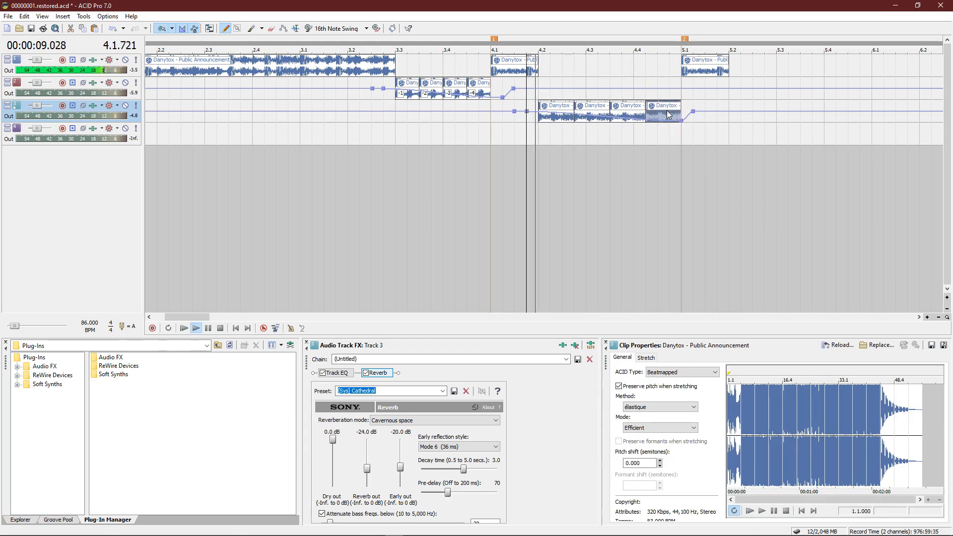
{"action": "key", "text": "space"}
Split the track 1 clip at 5.1.048 to copy its short opening piece, and undo the split.
{"action": "left_click", "coordinate": [689, 68]}
{"action": "scroll", "coordinate": [570, 64], "scroll_direction": "up", "scroll_amount": 1}
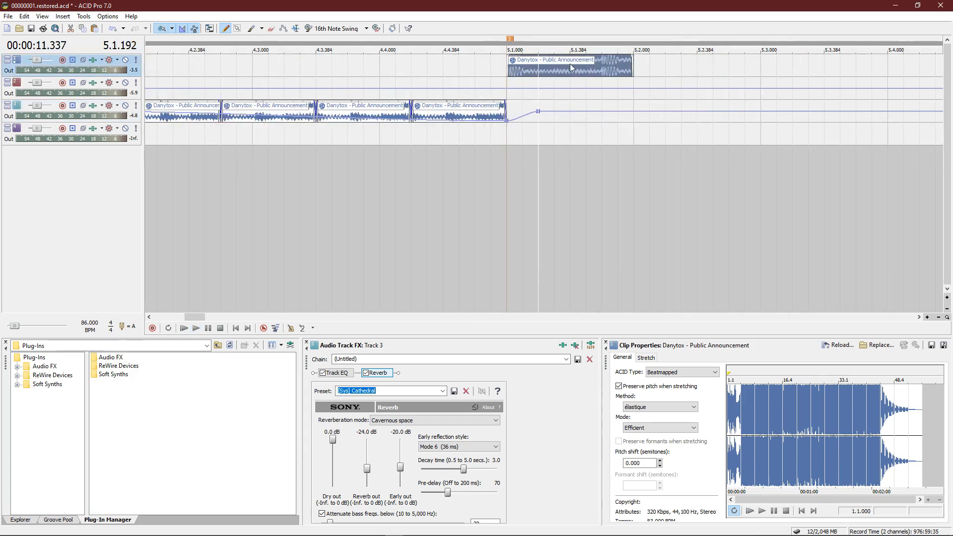
{"action": "scroll", "coordinate": [534, 67], "scroll_direction": "up", "scroll_amount": 1}
{"action": "left_click", "coordinate": [500, 70]}
{"action": "key", "text": "s"}
{"action": "left_click", "coordinate": [498, 71]}
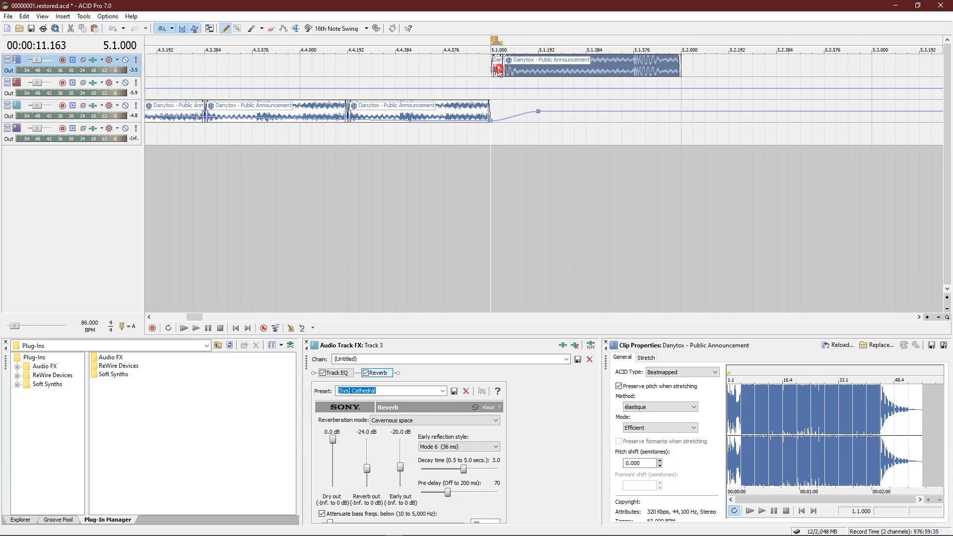
{"action": "left_click", "coordinate": [498, 71]}
{"action": "key", "text": "ctrl+z"}
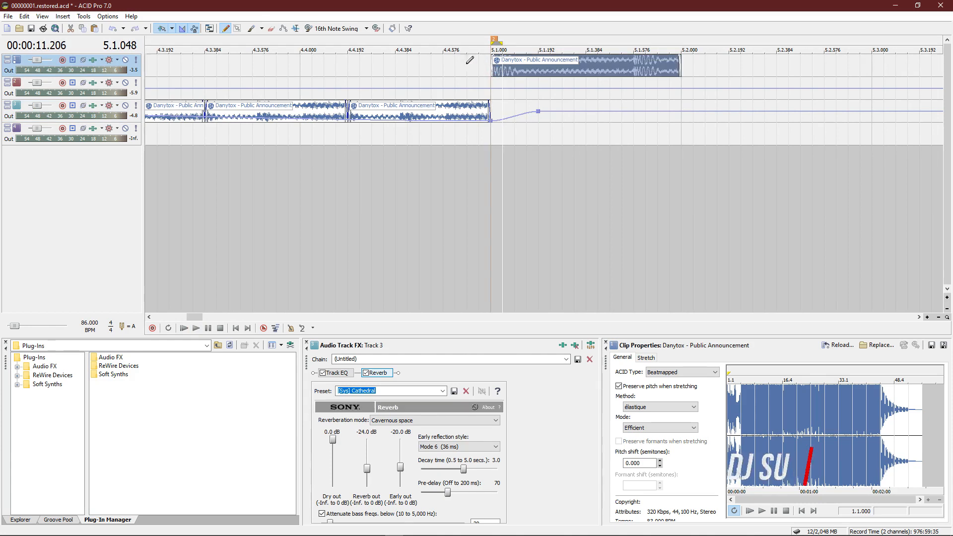
Paste the short piece on track 1 and repeat it every 192 ticks from 4.4.576 back to 4.3.000.
{"action": "left_click", "coordinate": [451, 64]}
{"action": "key", "text": "ctrl+v"}
{"action": "left_click_drag", "start_coordinate": [460, 69], "coordinate": [305, 74]}
{"action": "mouse_move", "coordinate": [304, 74]}
{"action": "left_mouse_down"}
{"action": "mouse_move", "coordinate": [242, 76]}
{"action": "mouse_move", "coordinate": [307, 75]}
{"action": "left_mouse_up"}
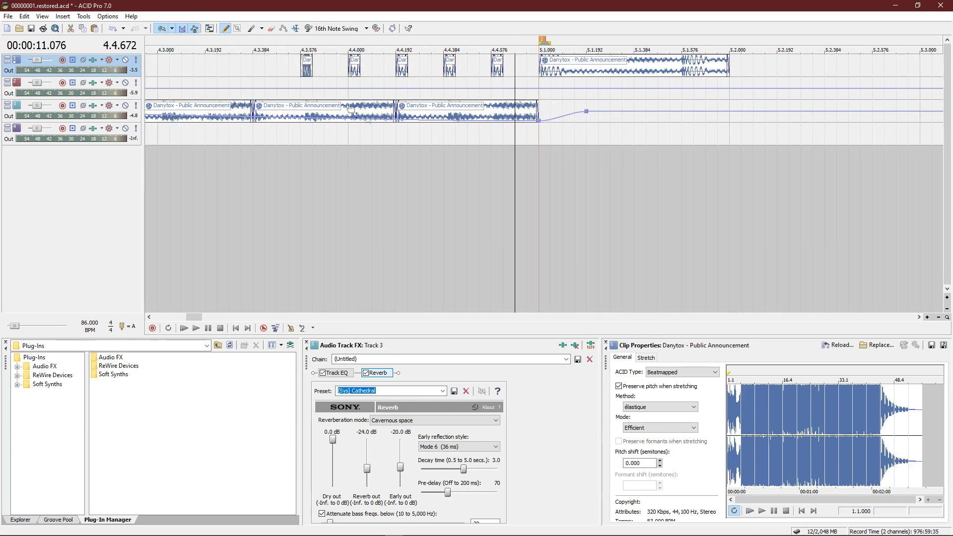
{"action": "scroll", "coordinate": [374, 127], "scroll_direction": "left", "scroll_amount": 4}
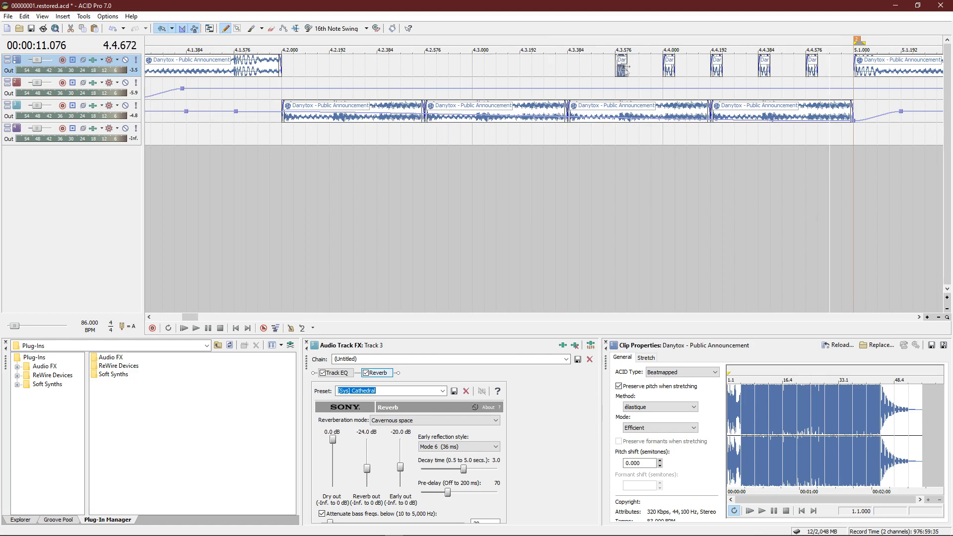
{"action": "left_click_drag", "start_coordinate": [606, 73], "coordinate": [572, 71]}
{"action": "left_click_drag", "start_coordinate": [469, 74], "coordinate": [291, 72]}
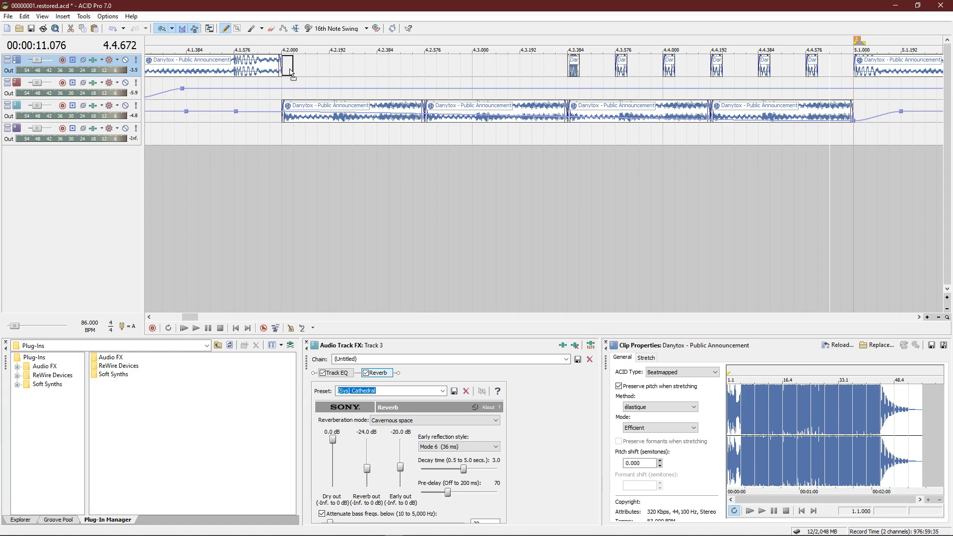
{"action": "left_click_drag", "start_coordinate": [291, 72], "coordinate": [480, 74]}
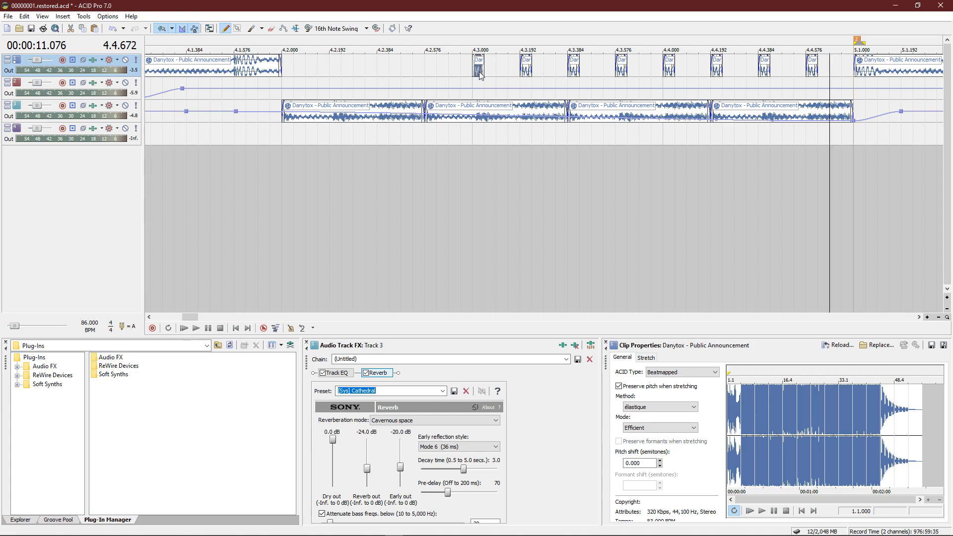
Arrange shortened track 1 slices every 96 ticks from 4.3.000 to 4.3.288 and lengthen the 4.3.384 slice to about 4.3.504.
{"action": "left_click", "coordinate": [475, 72]}
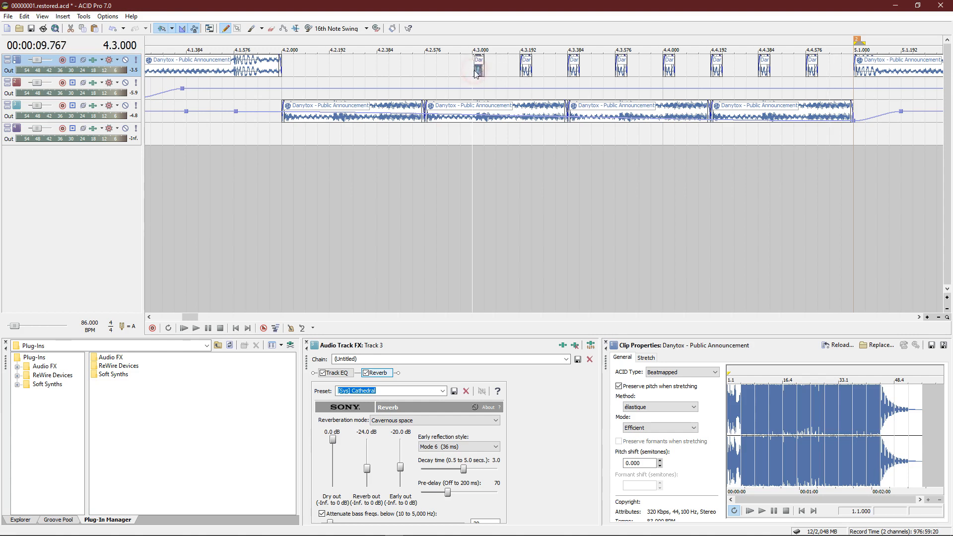
{"action": "scroll", "coordinate": [477, 73], "scroll_direction": "up", "scroll_amount": 2}
{"action": "left_click_drag", "start_coordinate": [560, 68], "coordinate": [590, 73]}
{"action": "left_click", "coordinate": [654, 68]}
{"action": "left_click_drag", "start_coordinate": [655, 66], "coordinate": [688, 72]}
{"action": "left_click_drag", "start_coordinate": [750, 71], "coordinate": [788, 71]}
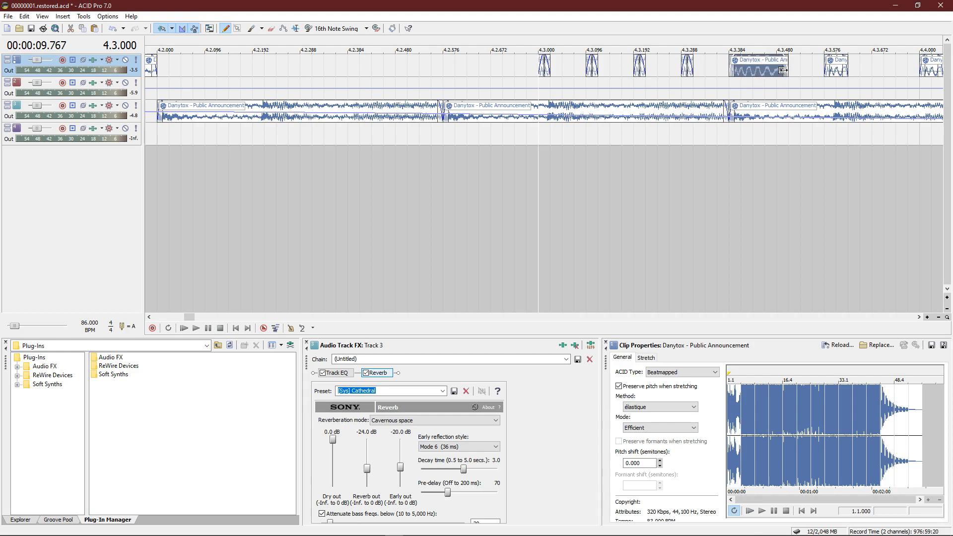
Raise the pitch of the track 1 slices at 4.3.096, 4.3.288 and 4.3.576 by 5 semitones.
{"action": "left_click", "coordinate": [837, 71]}
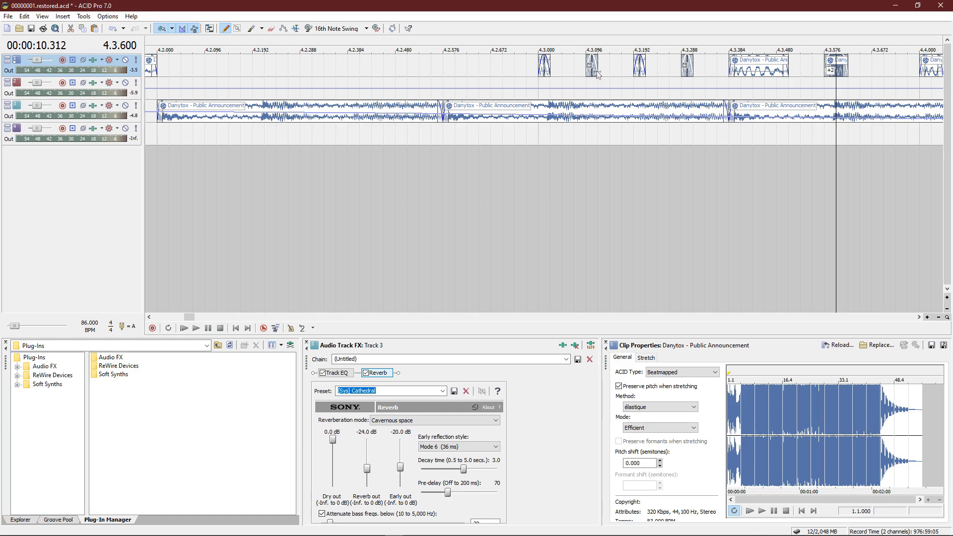
{"action": "left_click", "coordinate": [918, 317]}
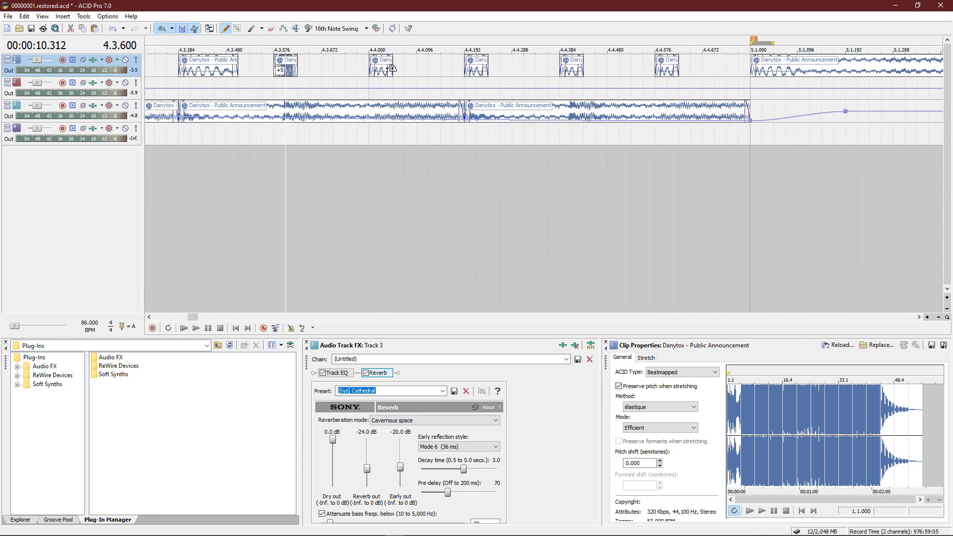
Lengthen the track 1 slices at 4.4.000, 4.4.384 and 4.4.576 and add short slices at 4.4.480 and 4.4.672.
{"action": "left_click", "coordinate": [390, 69]}
{"action": "left_click_drag", "start_coordinate": [404, 69], "coordinate": [707, 75]}
{"action": "left_click", "coordinate": [475, 71]}
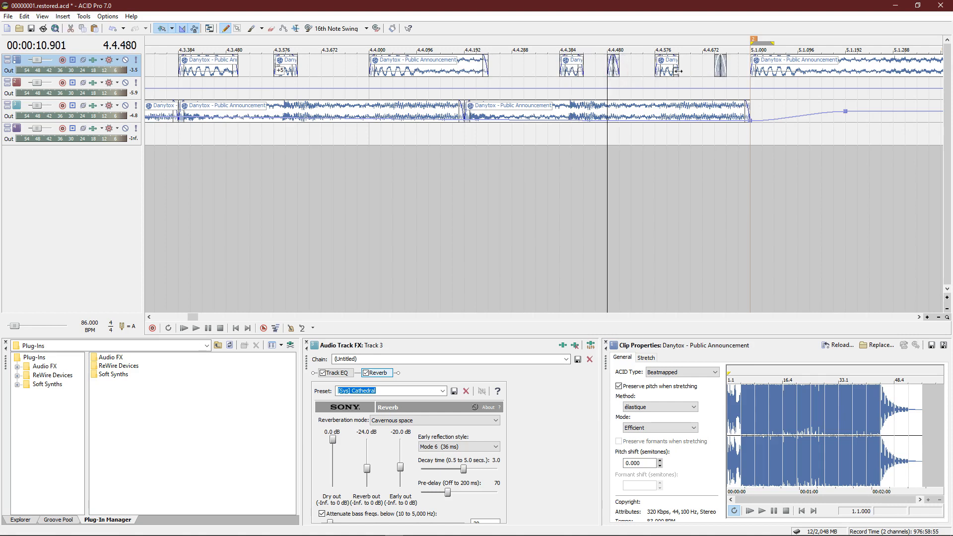
{"action": "left_click", "coordinate": [680, 72]}
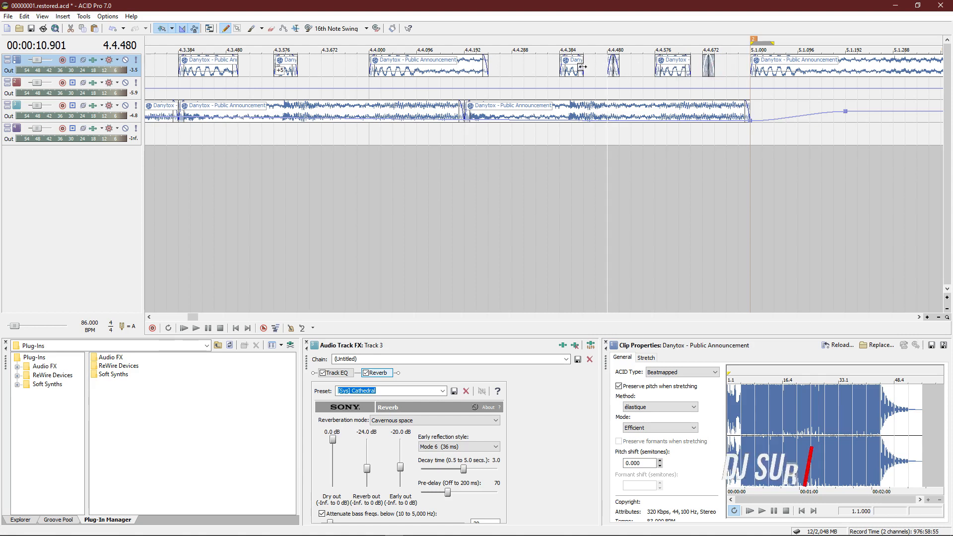
{"action": "left_click_drag", "start_coordinate": [583, 68], "coordinate": [595, 68]}
Pitch up the short track 1 slices at 4.4.480 and 4.4.672.
{"action": "left_click", "coordinate": [604, 68]}
{"action": "left_click", "coordinate": [611, 70]}
{"action": "left_click", "coordinate": [707, 72]}
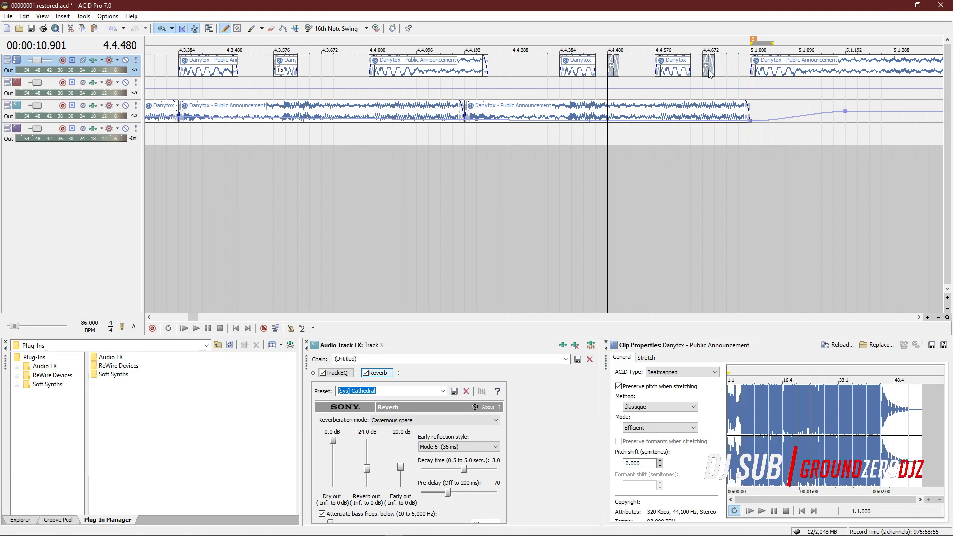
Play from 4.1.000 to hear the track 1 stutters over the track 3 reverb slices.
{"action": "scroll", "coordinate": [709, 74], "scroll_direction": "down", "scroll_amount": 3}
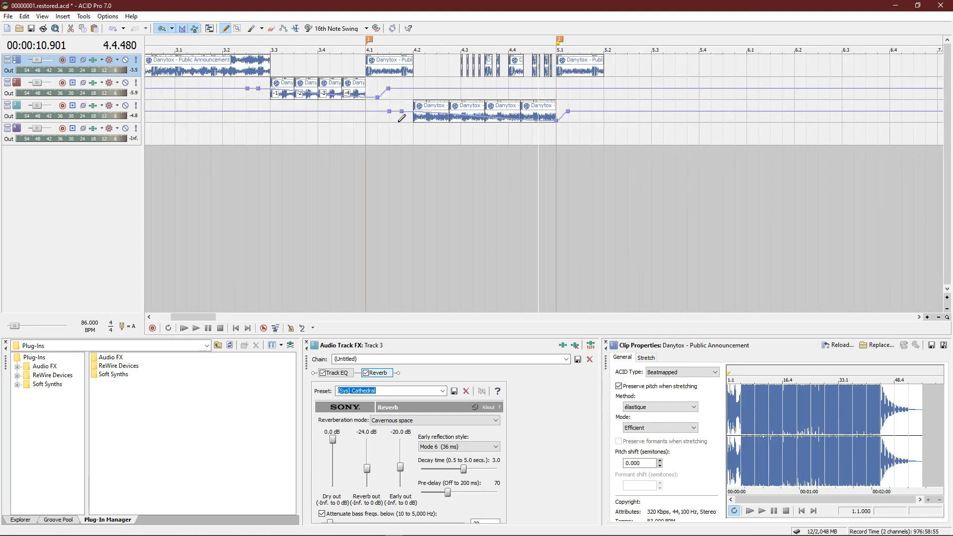
{"action": "left_click", "coordinate": [369, 132]}
{"action": "key", "text": "space"}
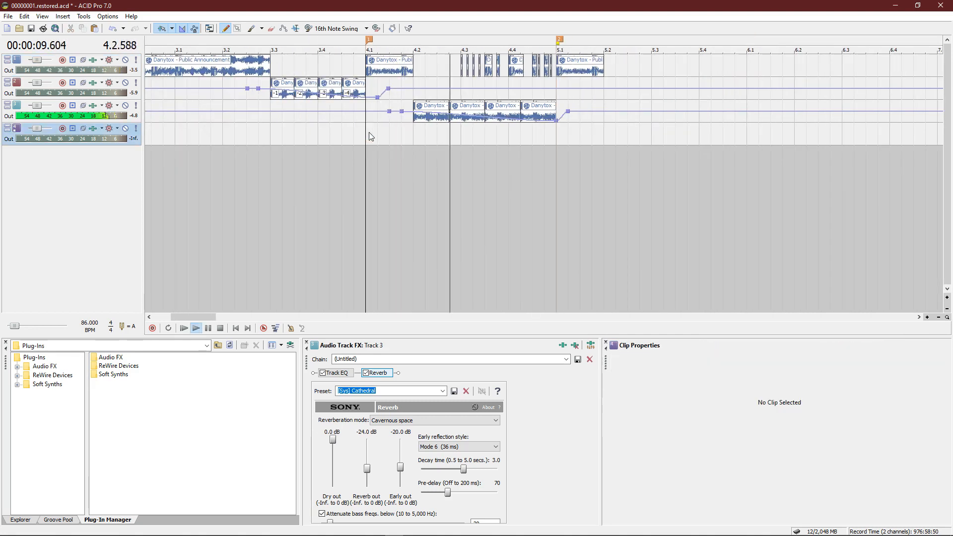
{"action": "key", "text": "space"}
{"action": "key", "text": "space"}
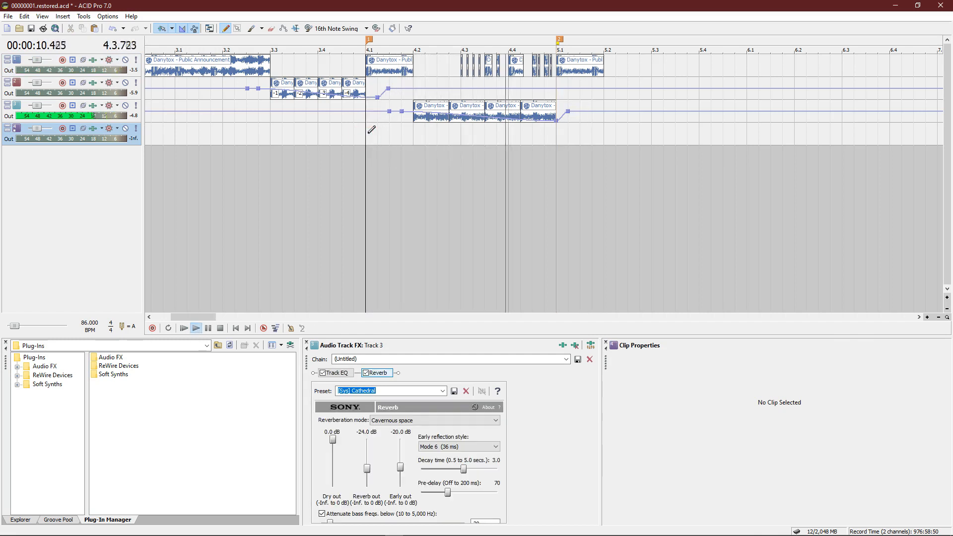
{"action": "key", "text": "space"}
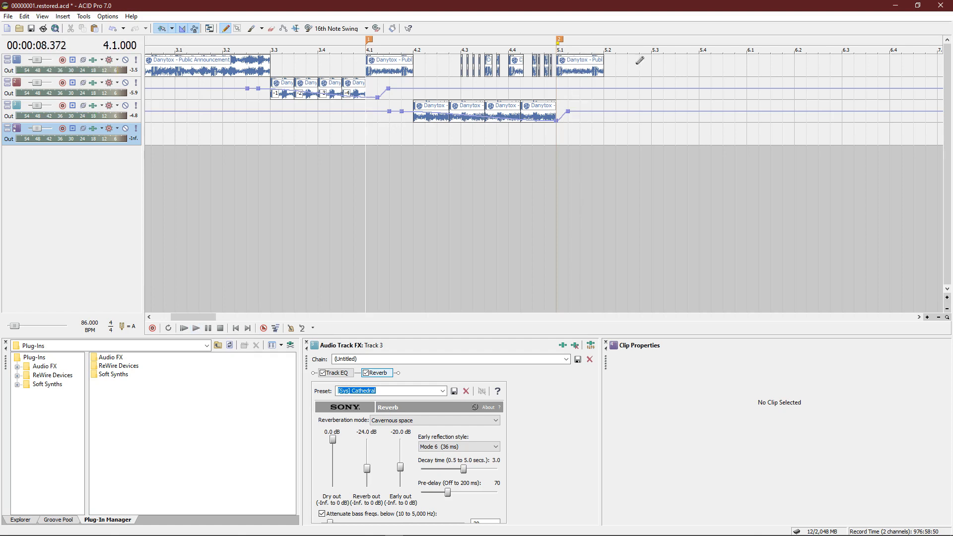
Extend the track 1 clip at 5.1.000 to 5.3.192 and move the part after 5.2.000 to track 3.
{"action": "left_click_drag", "start_coordinate": [603, 67], "coordinate": [660, 66]}
{"action": "left_click", "coordinate": [607, 72]}
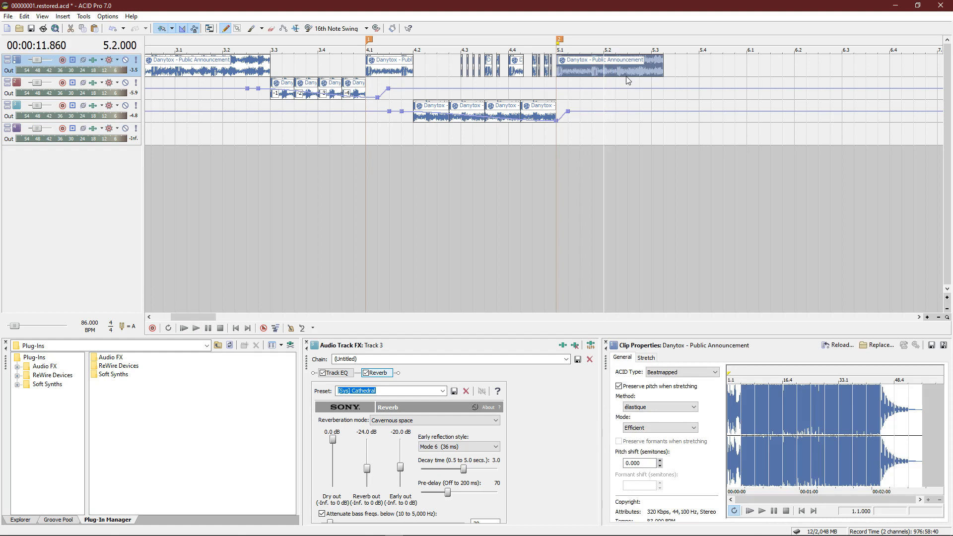
{"action": "key", "text": "s"}
{"action": "key", "text": "Delete"}
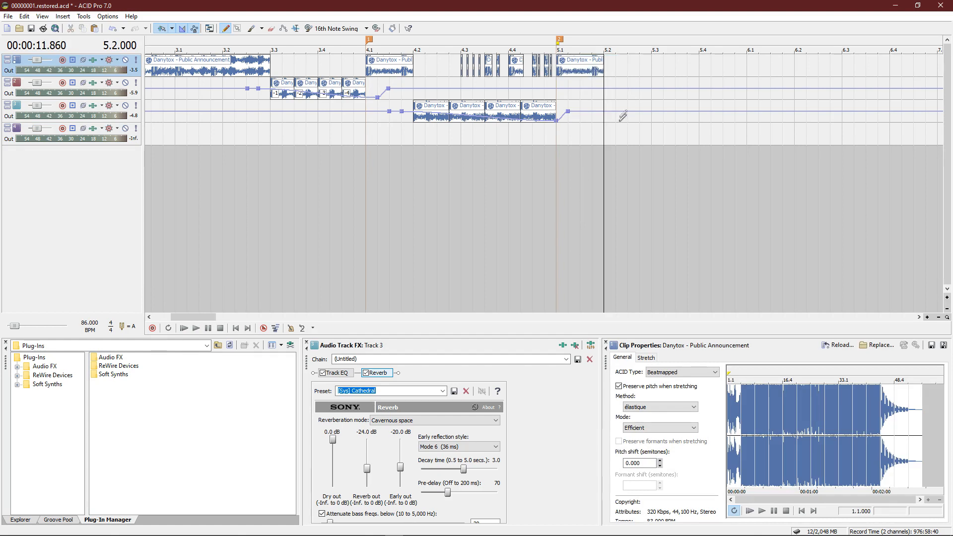
{"action": "left_click", "coordinate": [605, 115]}
{"action": "key", "text": "ctrl+v"}
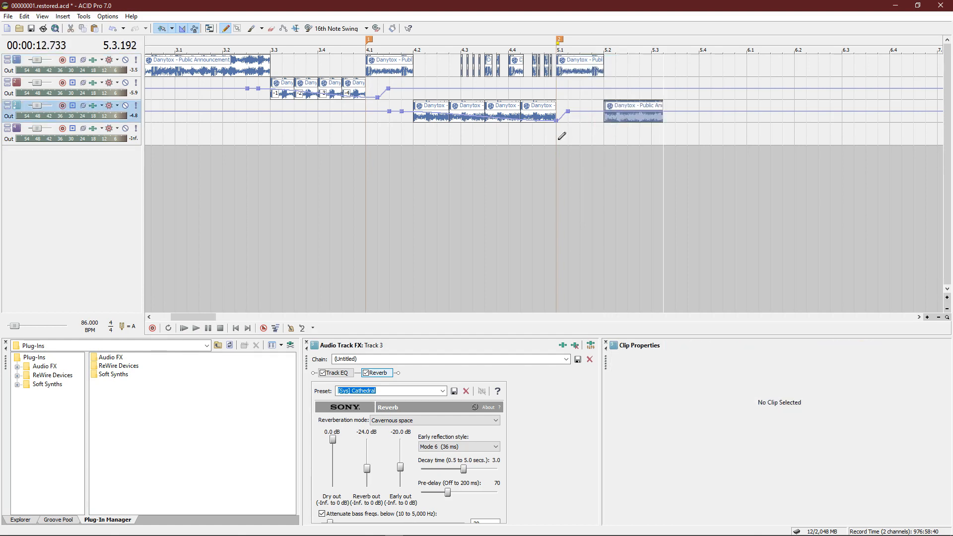
Play from 5.1.000 and from 5.2.192 to hear the transition into the track 3 clip.
{"action": "left_click", "coordinate": [558, 138]}
{"action": "key", "text": "space"}
{"action": "key", "text": "space"}
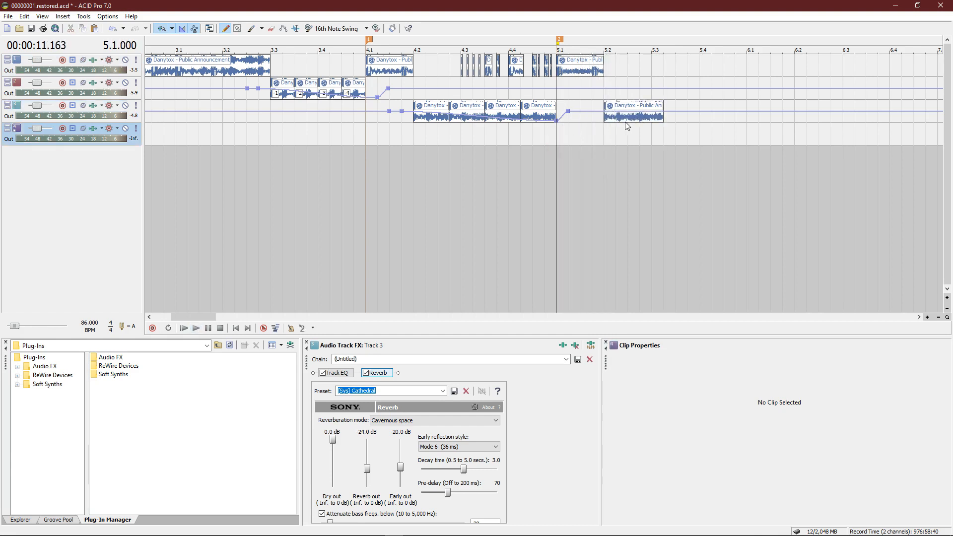
{"action": "left_click", "coordinate": [615, 121]}
{"action": "key", "text": "space"}
{"action": "key", "text": "space"}
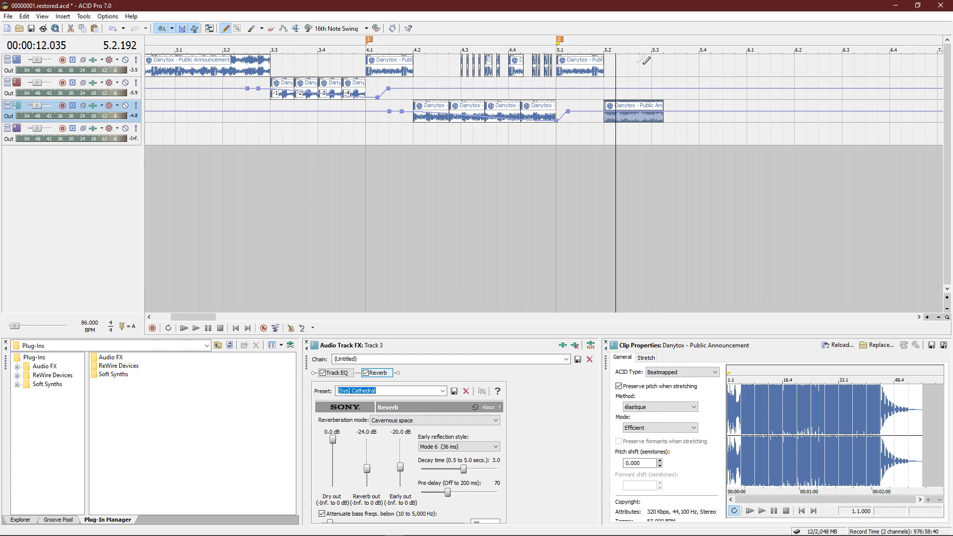
Split the track 3 clip at 5.2.000 into five short slices with equal gaps, the last starting at 5.4.000.
{"action": "key", "text": "s"}
{"action": "left_click_drag", "start_coordinate": [630, 118], "coordinate": [643, 122]}
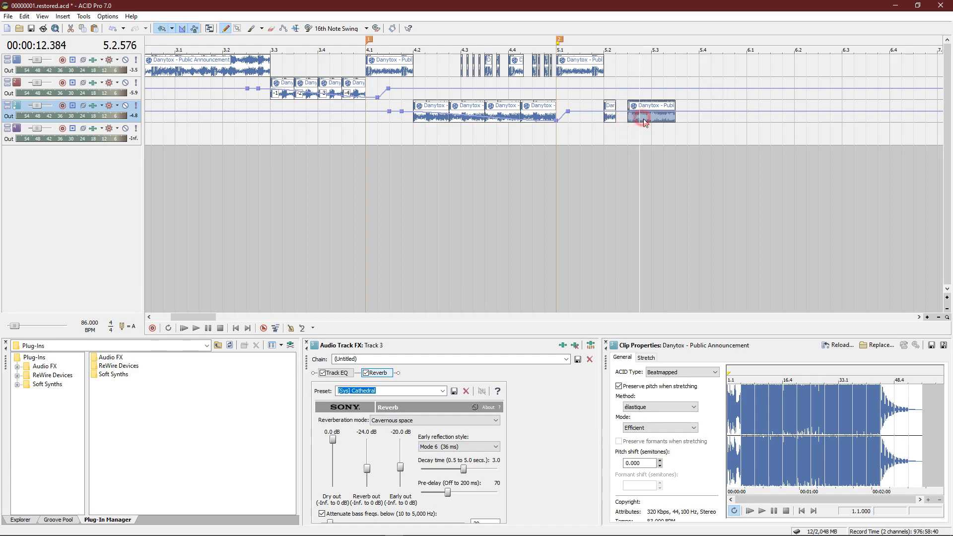
{"action": "left_click", "coordinate": [664, 121]}
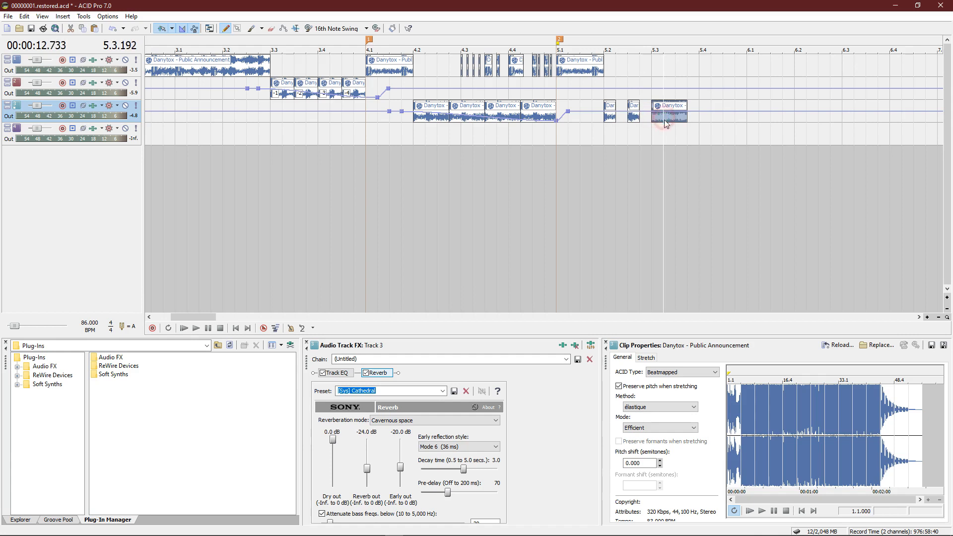
{"action": "left_click_drag", "start_coordinate": [673, 119], "coordinate": [707, 115]}
{"action": "left_click", "coordinate": [689, 119]}
{"action": "key", "text": "s"}
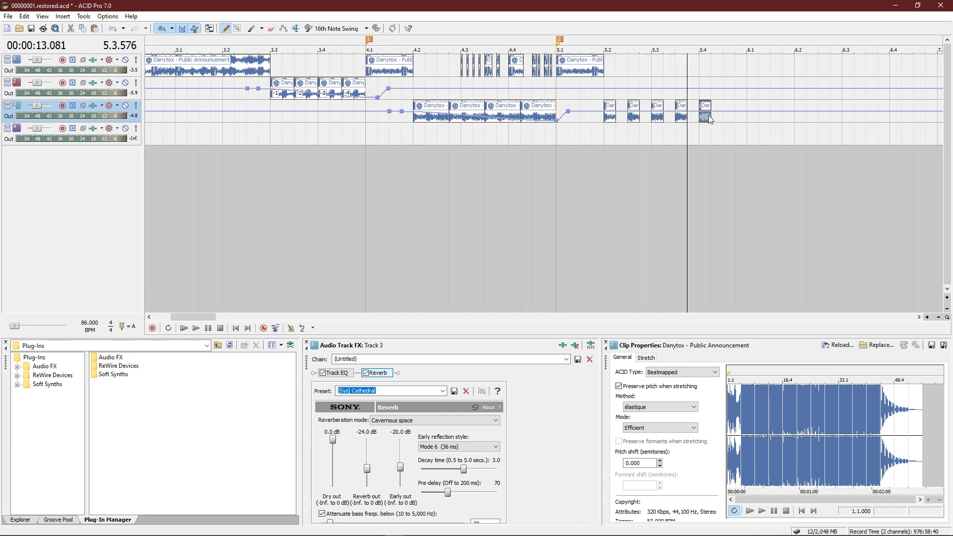
Play from 5.1.000 to hear the gapped track 3 reverb slices.
{"action": "left_click", "coordinate": [558, 135]}
{"action": "key", "text": "space"}
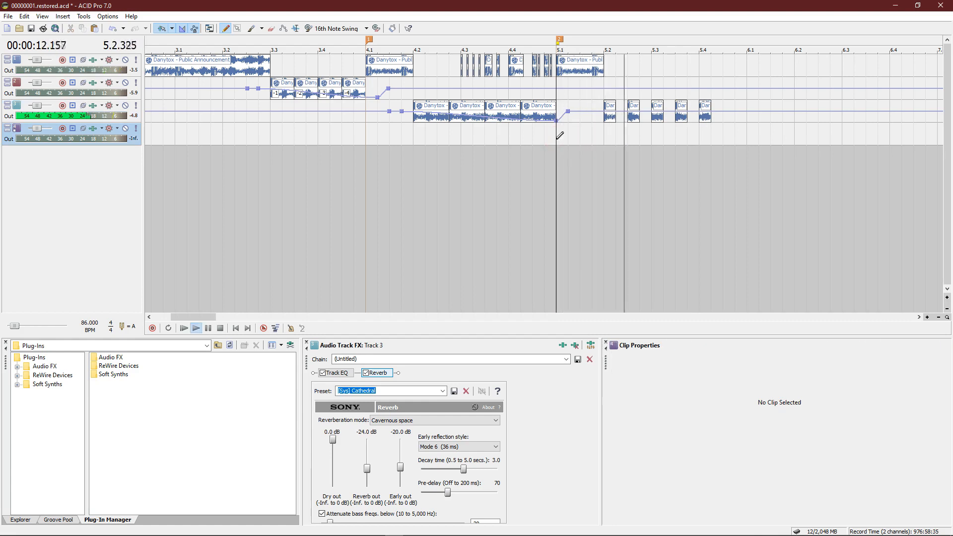
{"action": "key", "text": "space"}
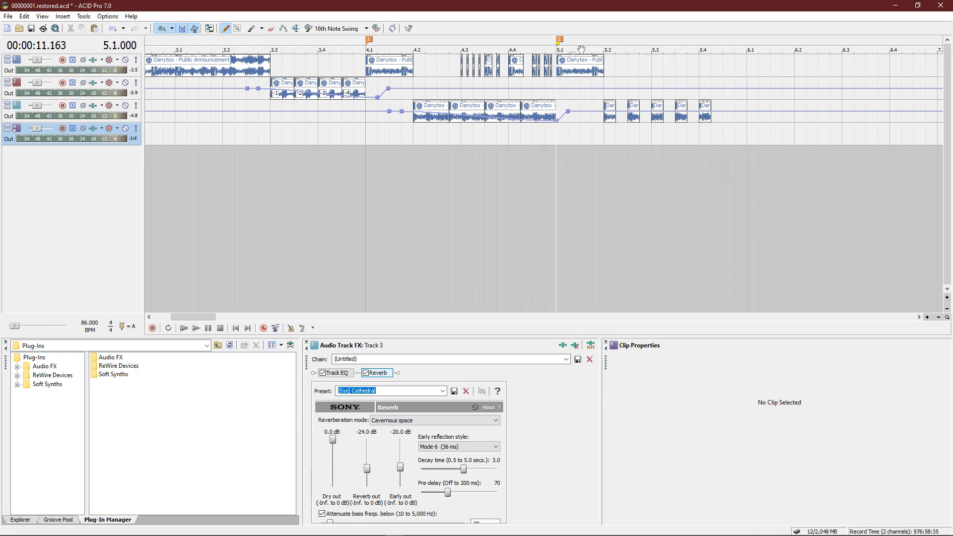
Copy the track 1 clip at 5.1.000 to 6.1.000 and the stutter slices at 4.4.384 to 5.4.384.
{"action": "left_click_drag", "start_coordinate": [563, 72], "coordinate": [760, 74]}
{"action": "left_click", "coordinate": [532, 72]}
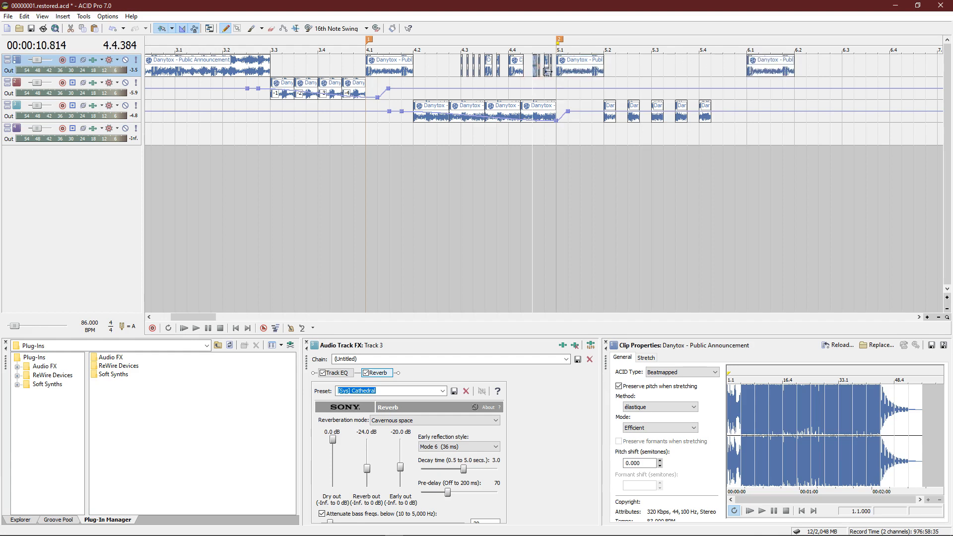
{"action": "left_click", "coordinate": [723, 67]}
{"action": "key", "text": "ctrl+v"}
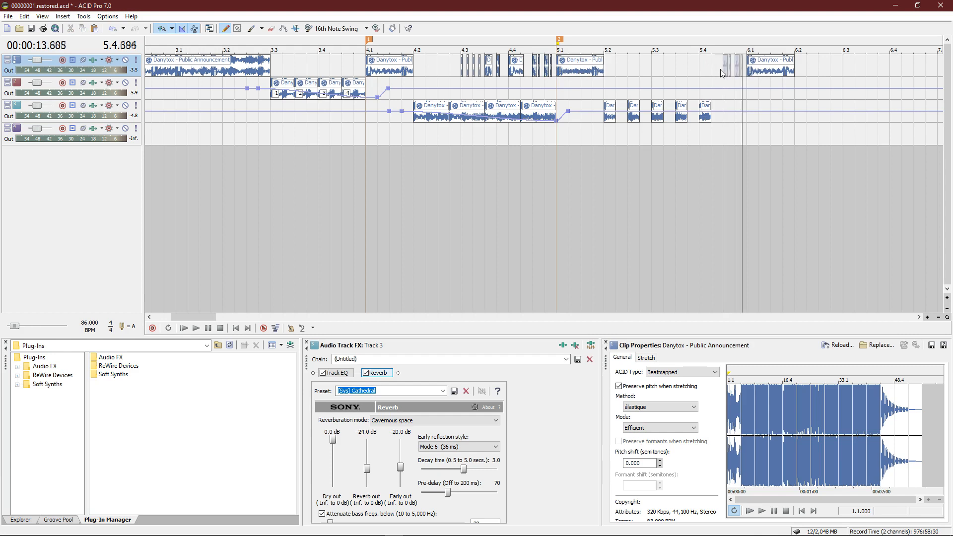
Play from 5.1.000 to hear the copied stutters leading into the clip at 6.1.000.
{"action": "left_click", "coordinate": [561, 138]}
{"action": "key", "text": "space"}
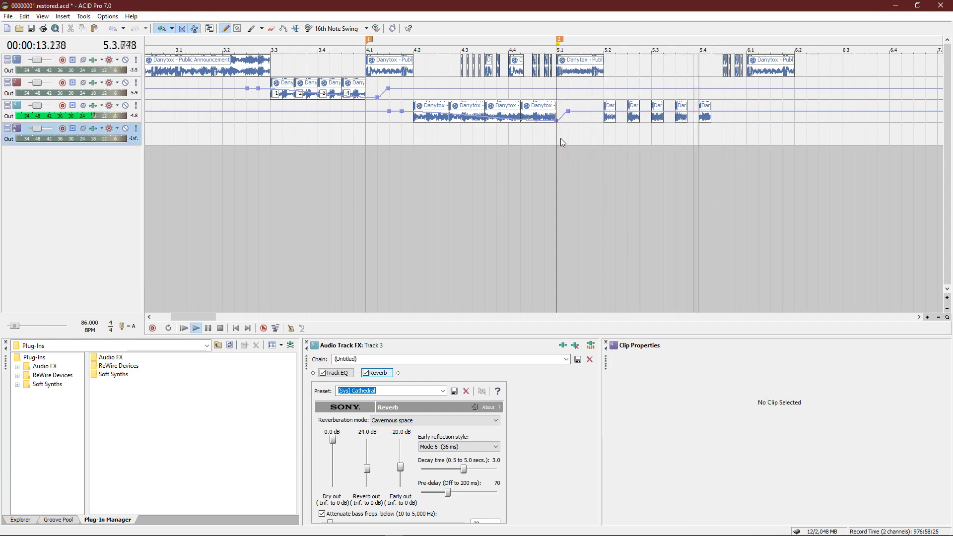
{"action": "key", "text": "space"}
{"action": "key", "text": "space"}
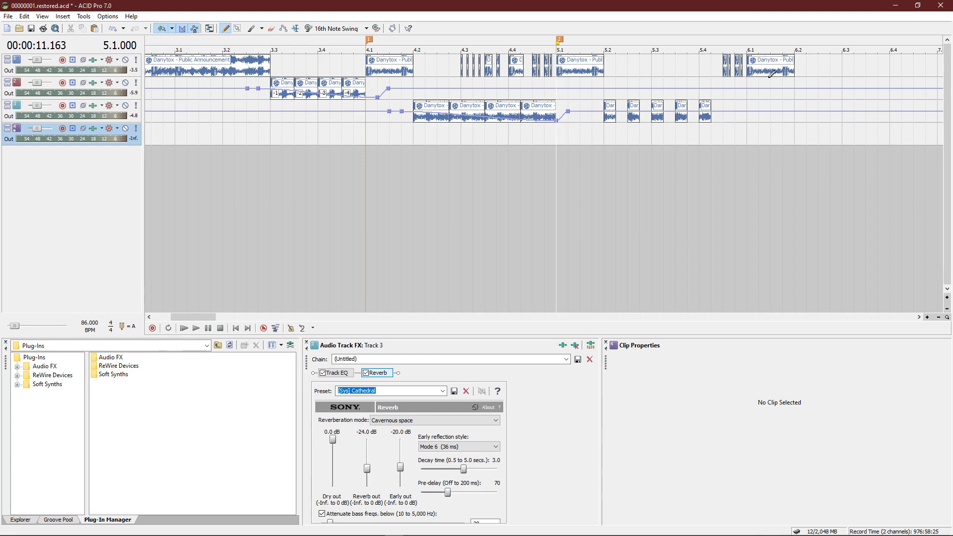
Add a new audio track, move it directly below track 1 and show its track effects.
{"action": "left_click", "coordinate": [94, 128]}
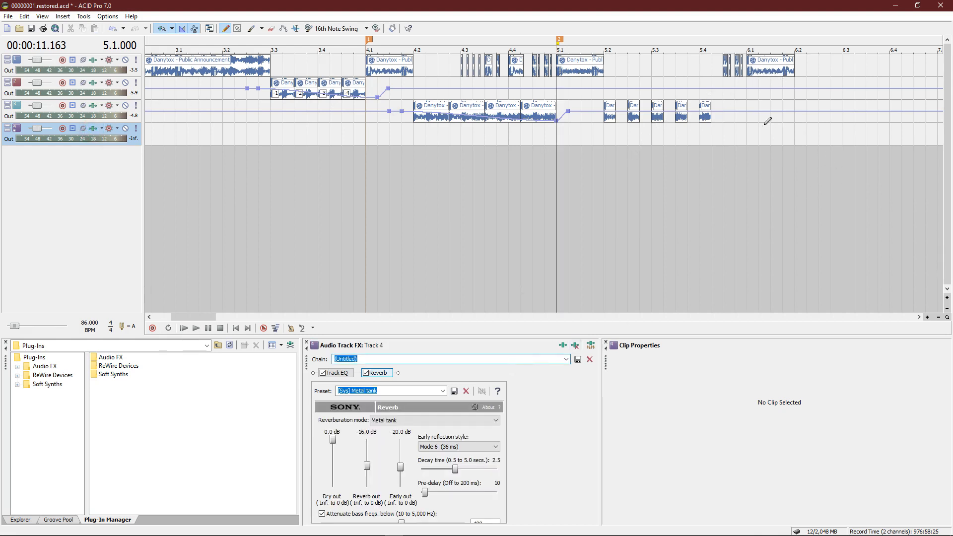
{"action": "left_click", "coordinate": [749, 134]}
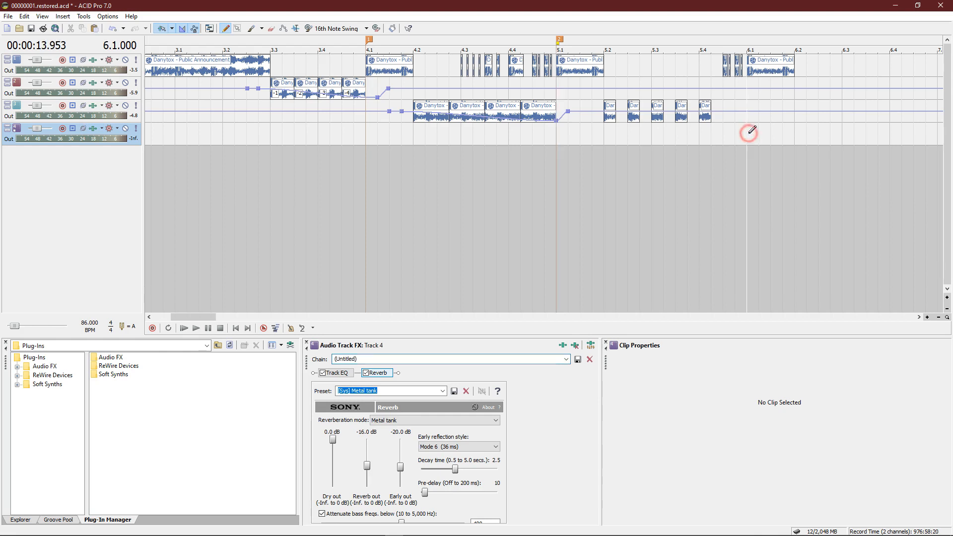
{"action": "scroll", "coordinate": [748, 134], "scroll_direction": "down", "scroll_amount": 1}
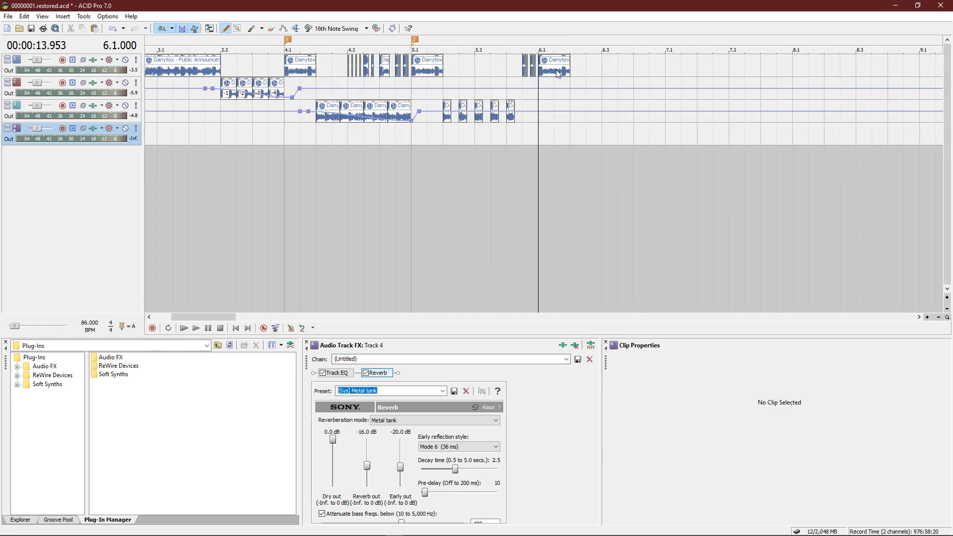
{"action": "key", "text": "ctrl+q"}
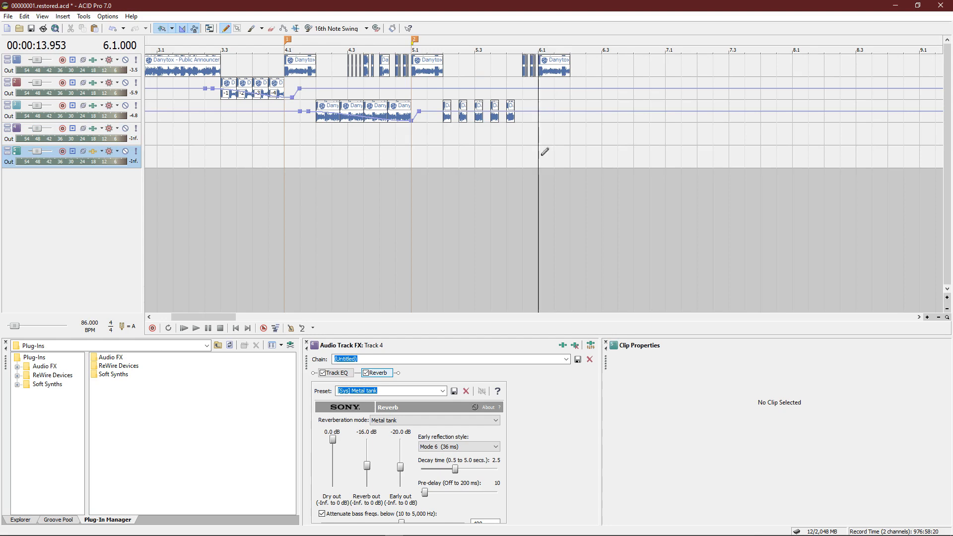
{"action": "left_click_drag", "start_coordinate": [16, 165], "coordinate": [16, 82]}
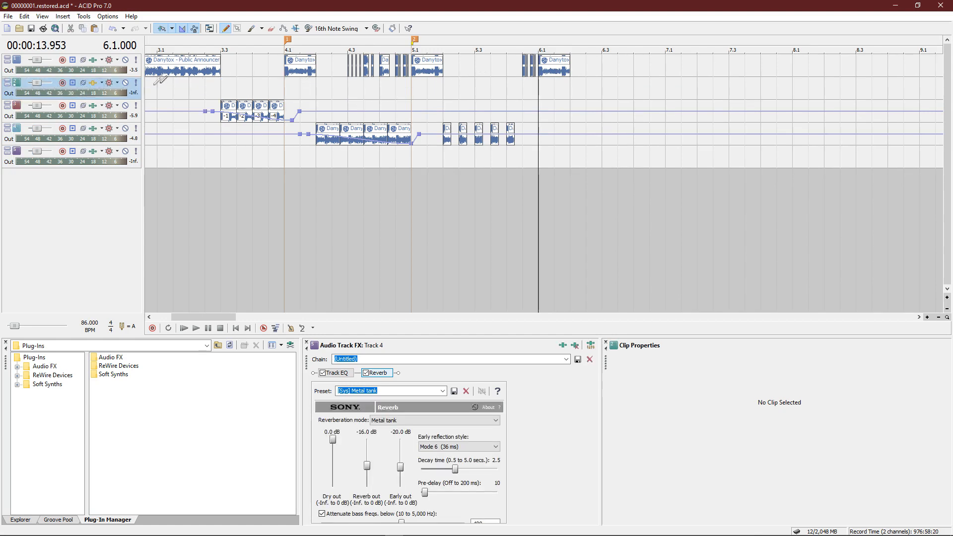
{"action": "left_click", "coordinate": [95, 84]}
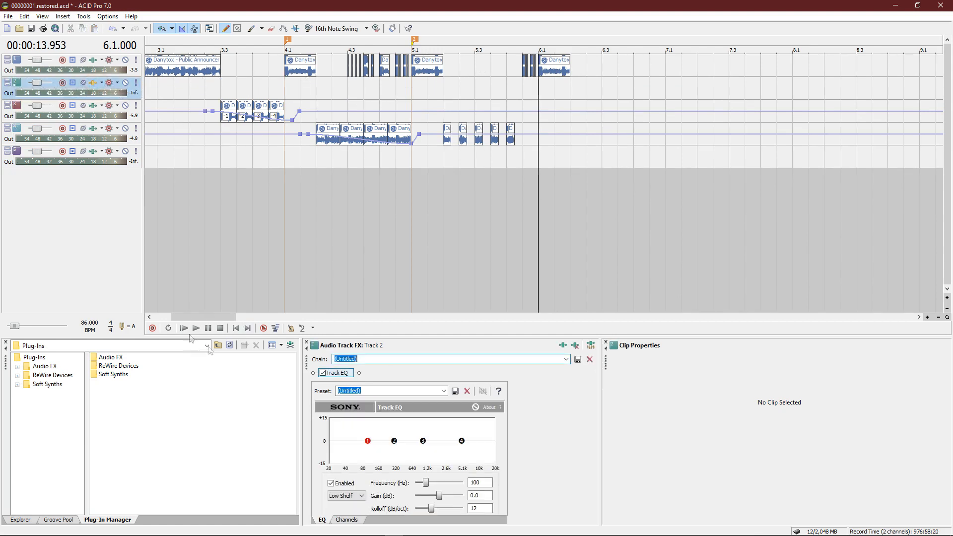
Extend the track 1 clip at 6.1.000, listen to it and cut it off at 7.1.000.
{"action": "left_click_drag", "start_coordinate": [571, 71], "coordinate": [681, 66]}
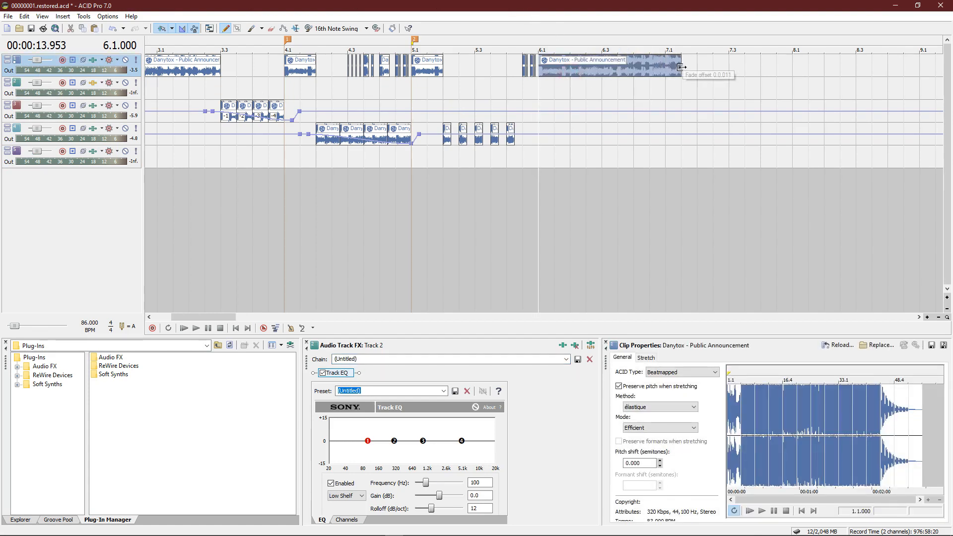
{"action": "key", "text": "space"}
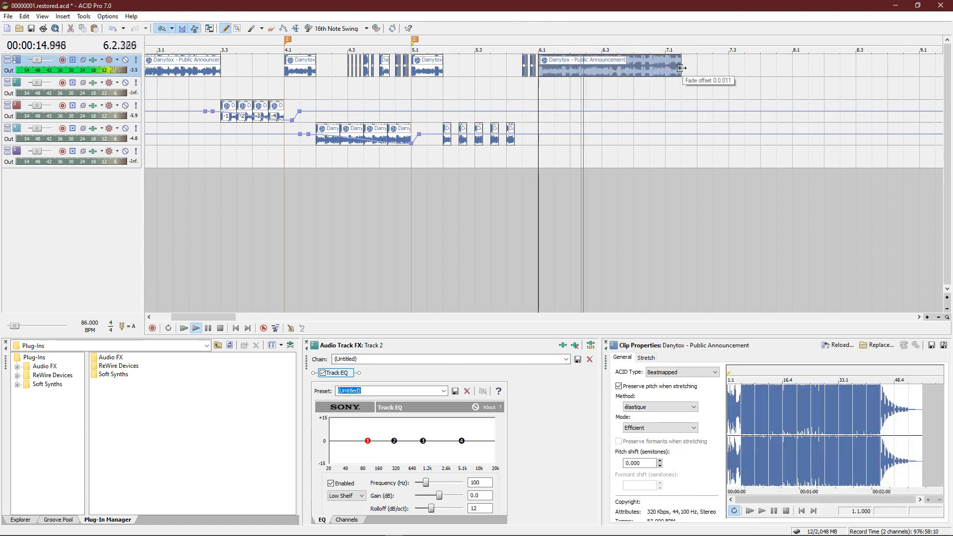
{"action": "key", "text": "space"}
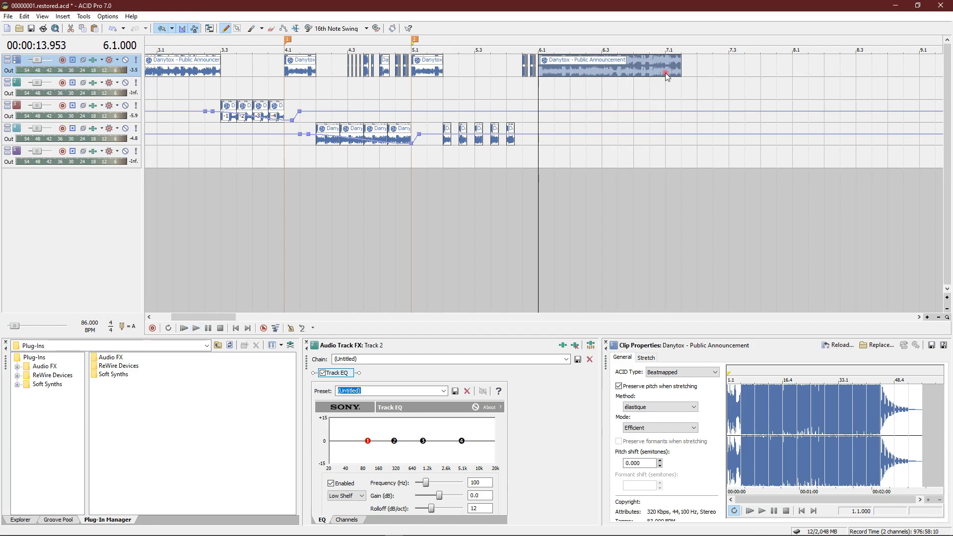
{"action": "left_click", "coordinate": [666, 75]}
{"action": "key", "text": "s"}
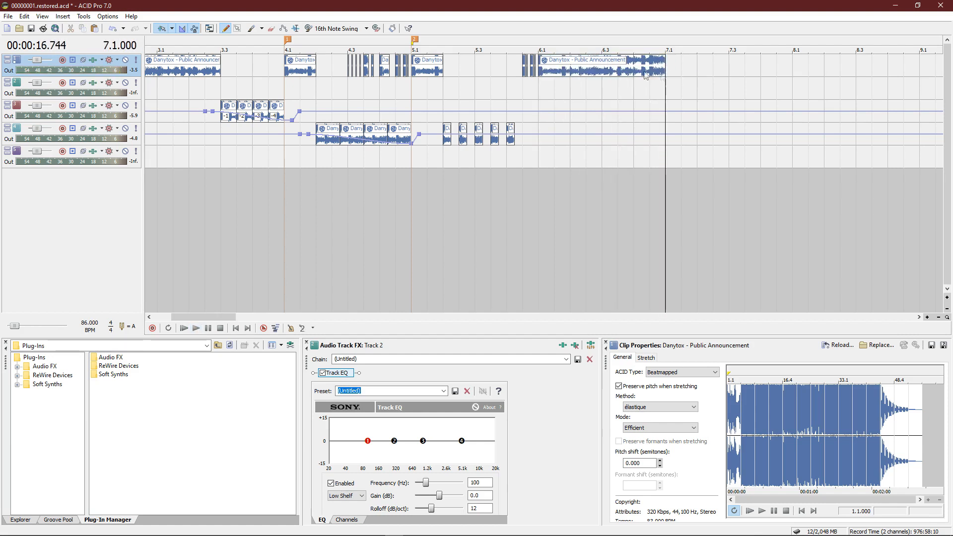
Copy the track 1 clip at 6.1.000 to track 2 at 6.1.384 and play both from 6.1.000.
{"action": "left_click", "coordinate": [546, 70]}
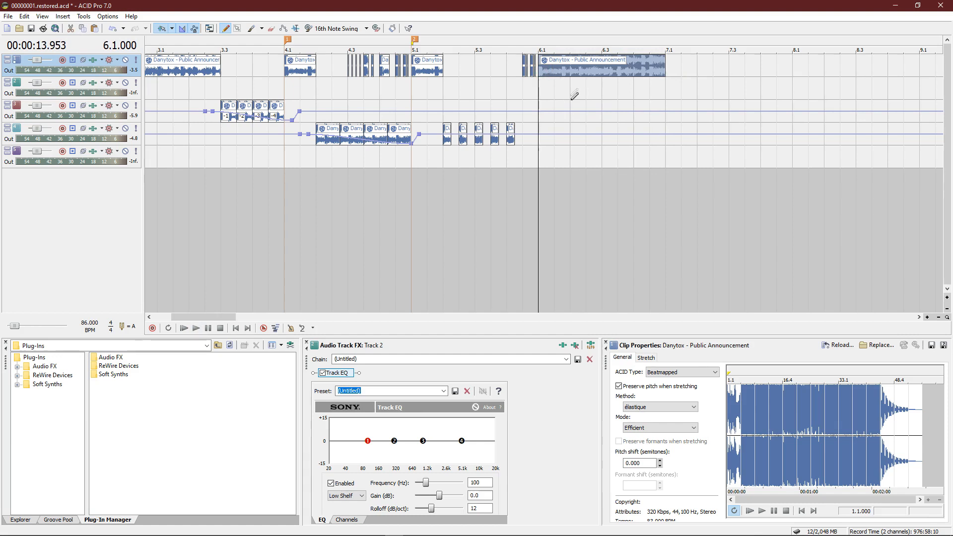
{"action": "left_click", "coordinate": [554, 85]}
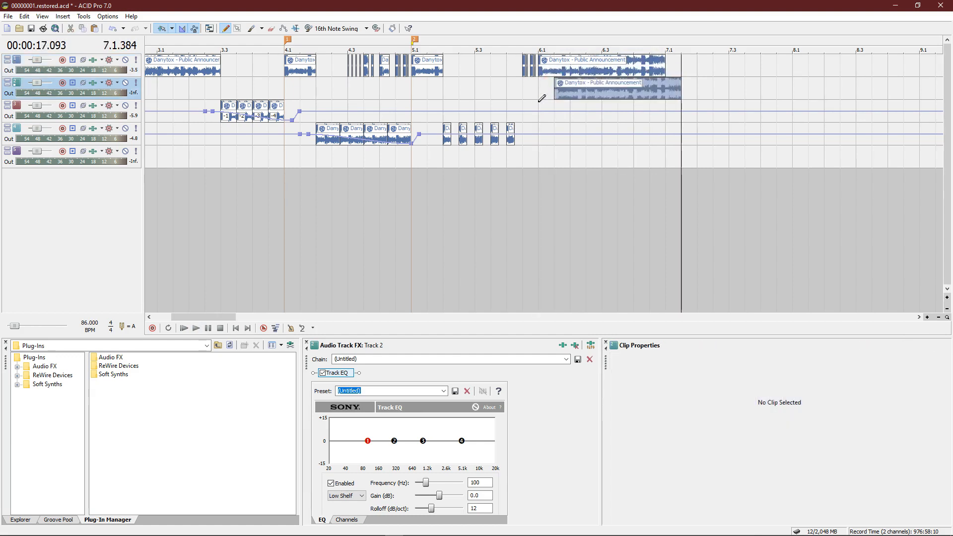
{"action": "left_click", "coordinate": [539, 102]}
{"action": "key", "text": "space"}
{"action": "key", "text": "space"}
Split the overlapping track 1 and track 2 clips every 384 ticks from 6.1.384 to 7.1.000.
{"action": "left_click", "coordinate": [556, 104]}
{"action": "key", "text": "s"}
{"action": "left_click", "coordinate": [570, 108]}
{"action": "key", "text": "s"}
{"action": "left_click", "coordinate": [586, 103]}
{"action": "key", "text": "s"}
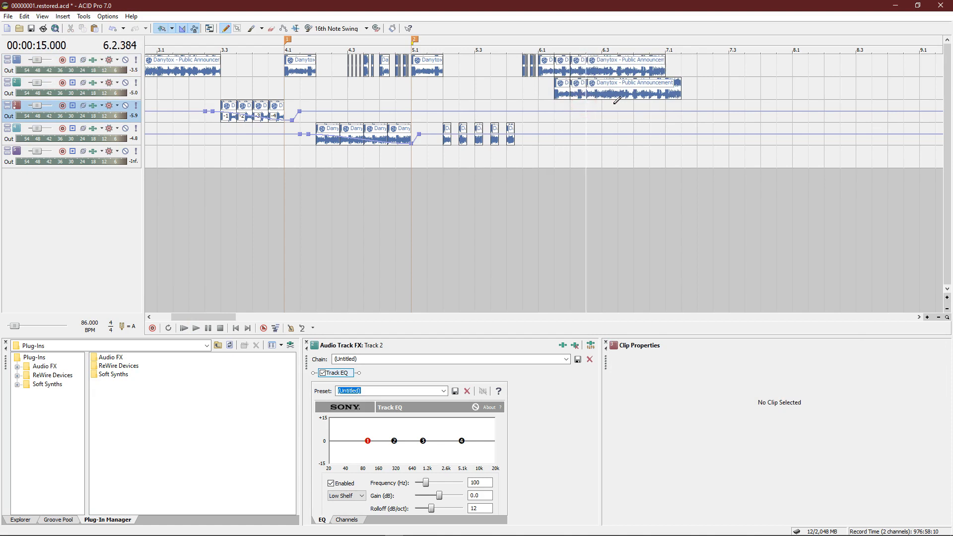
{"action": "left_click", "coordinate": [602, 103]}
{"action": "key", "text": "s"}
{"action": "left_click", "coordinate": [616, 105]}
{"action": "key", "text": "s"}
{"action": "left_click", "coordinate": [633, 105]}
{"action": "key", "text": "s"}
{"action": "left_click", "coordinate": [649, 106]}
{"action": "key", "text": "s"}
{"action": "left_click", "coordinate": [668, 102]}
{"action": "key", "text": "s"}
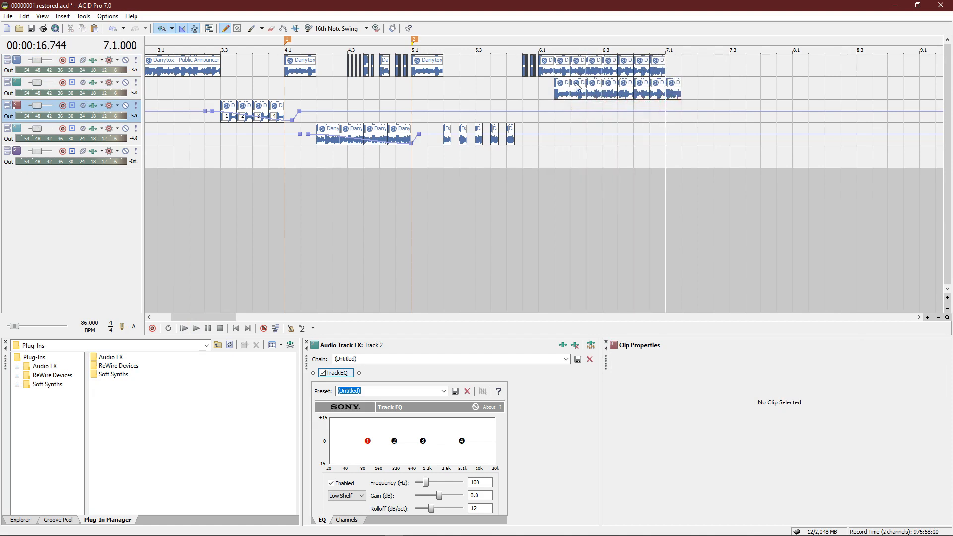
Delete every second slice on tracks 1 and 2, starting at 6.1.384 on track 1 and 6.2.000 on track 2.
{"action": "left_click", "coordinate": [561, 74]}
{"action": "left_click", "coordinate": [582, 94], "text": "ctrl"}
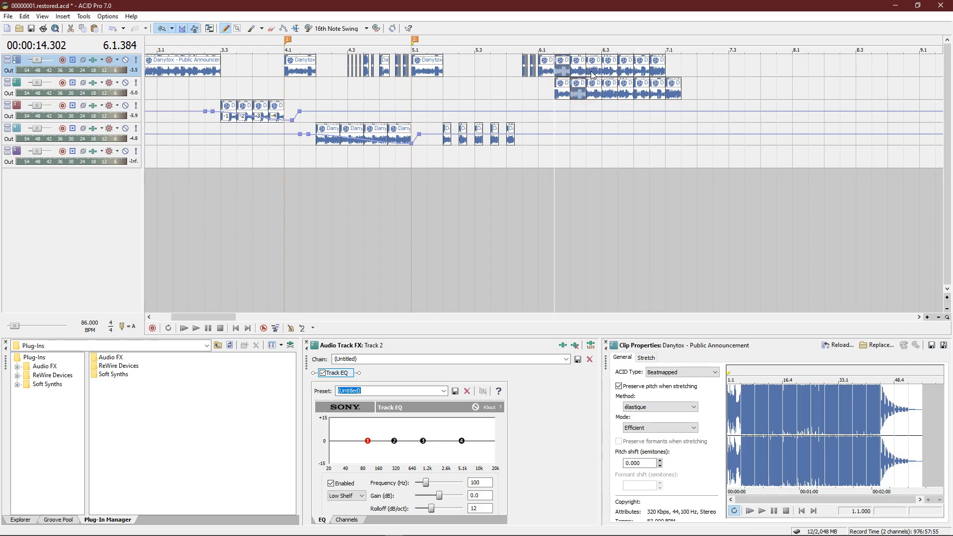
{"action": "left_click", "coordinate": [626, 62], "text": "ctrl"}
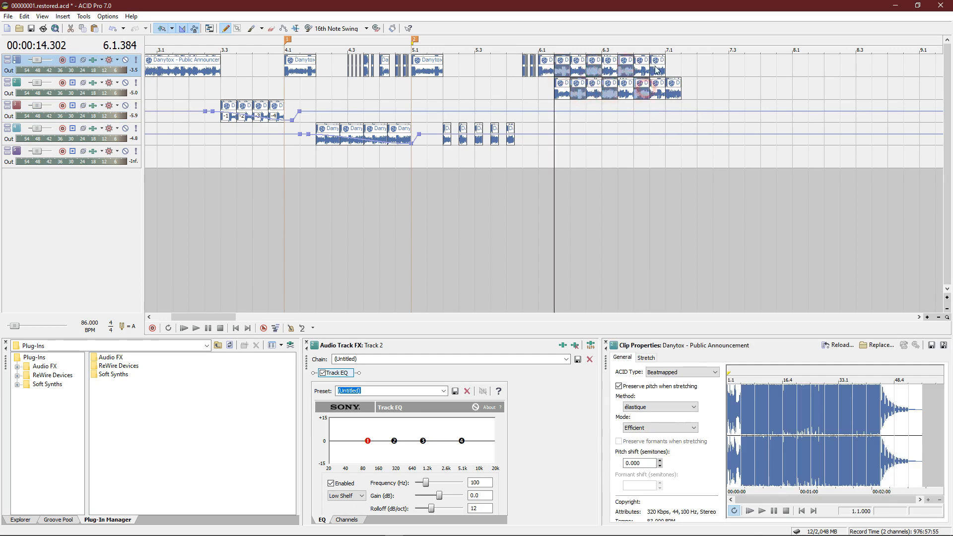
{"action": "key", "text": "Delete"}
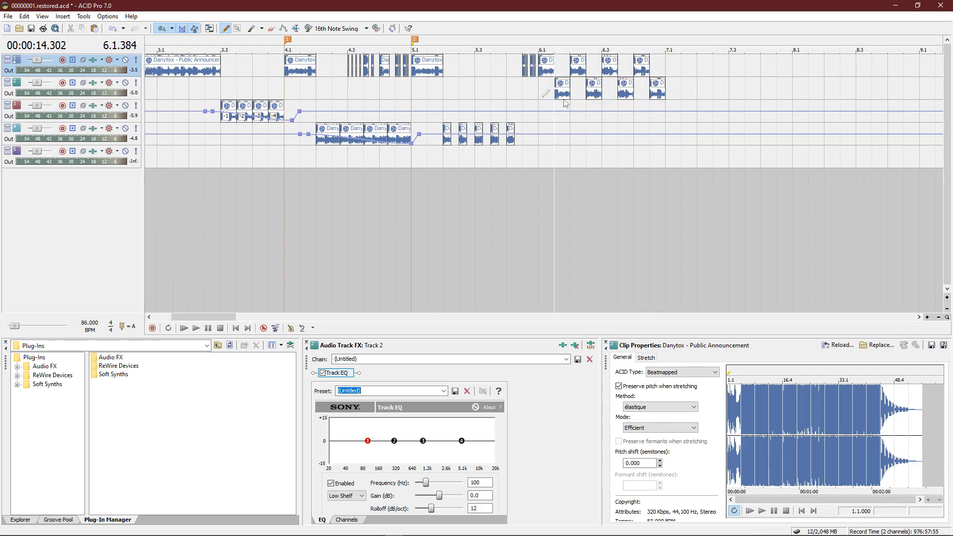
Play from 6.1.000 to hear the slices alternating between tracks 1 and 2.
{"action": "left_click", "coordinate": [542, 102]}
{"action": "key", "text": "space"}
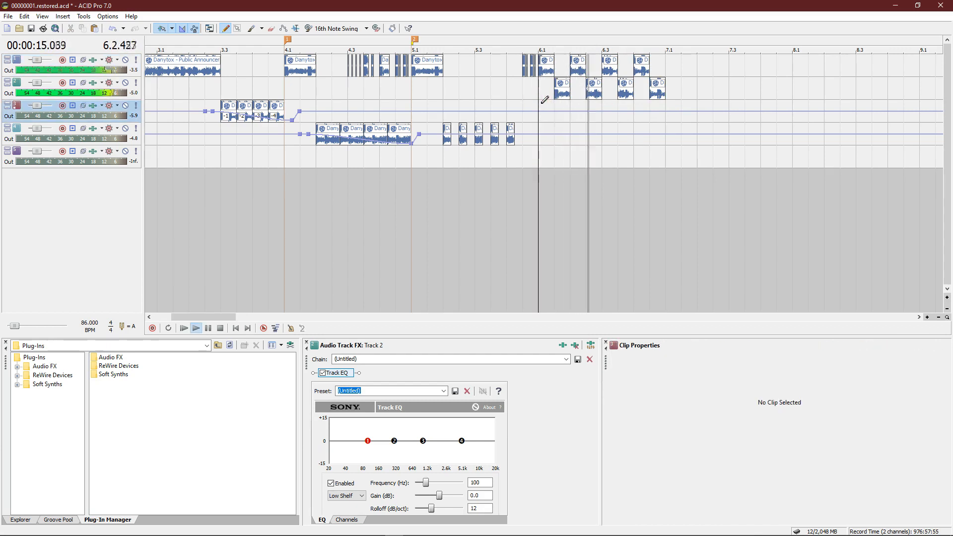
{"action": "key", "text": "space"}
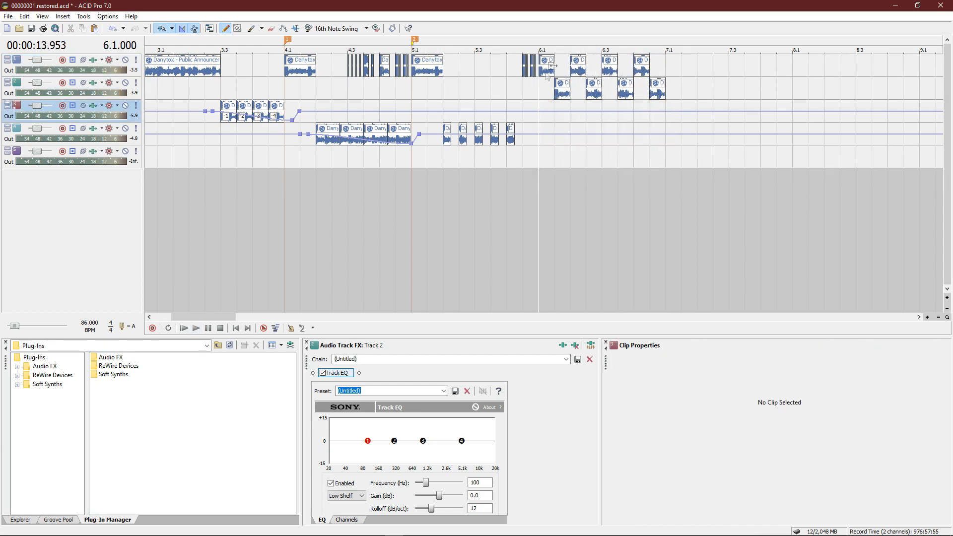
Copy the track 1 slice at 6.1.000 to track 5 at 7.1.000 and show track 5's Metal tank reverb.
{"action": "left_click", "coordinate": [540, 69]}
{"action": "left_click", "coordinate": [667, 66]}
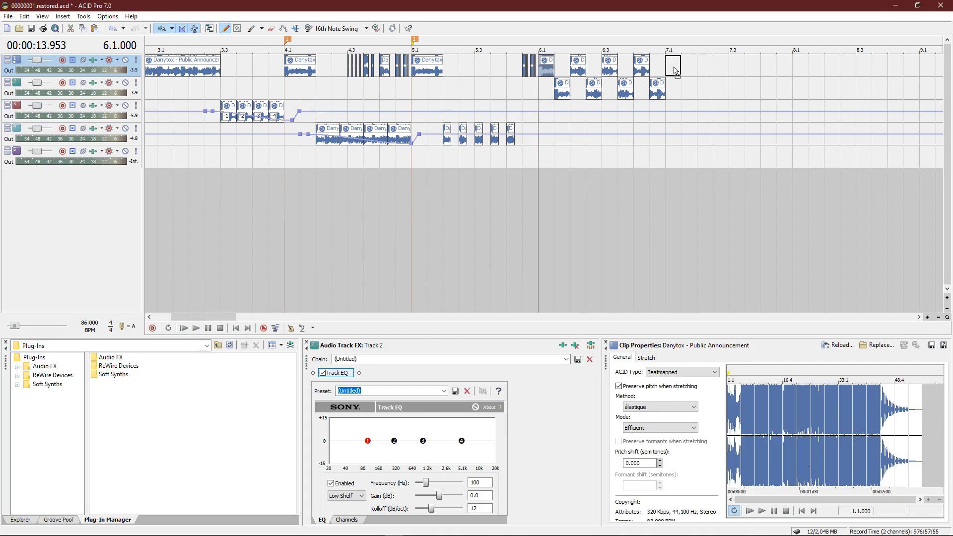
{"action": "left_click", "coordinate": [667, 66]}
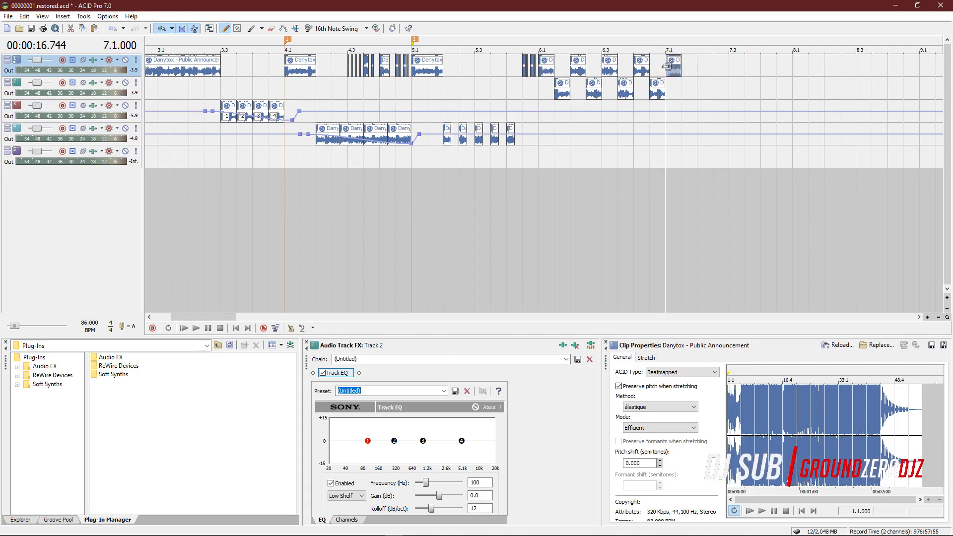
{"action": "key", "text": "Delete"}
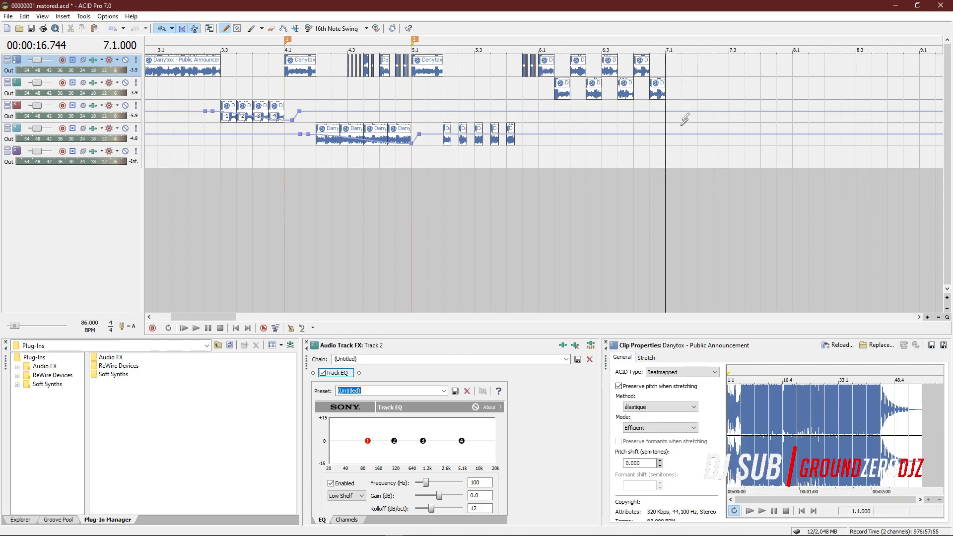
{"action": "left_click", "coordinate": [667, 153]}
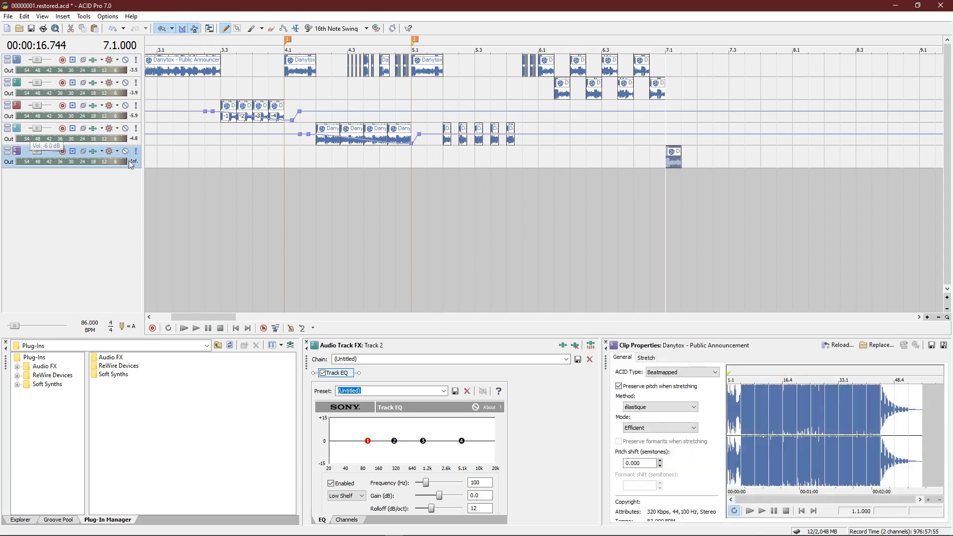
{"action": "left_click", "coordinate": [109, 151]}
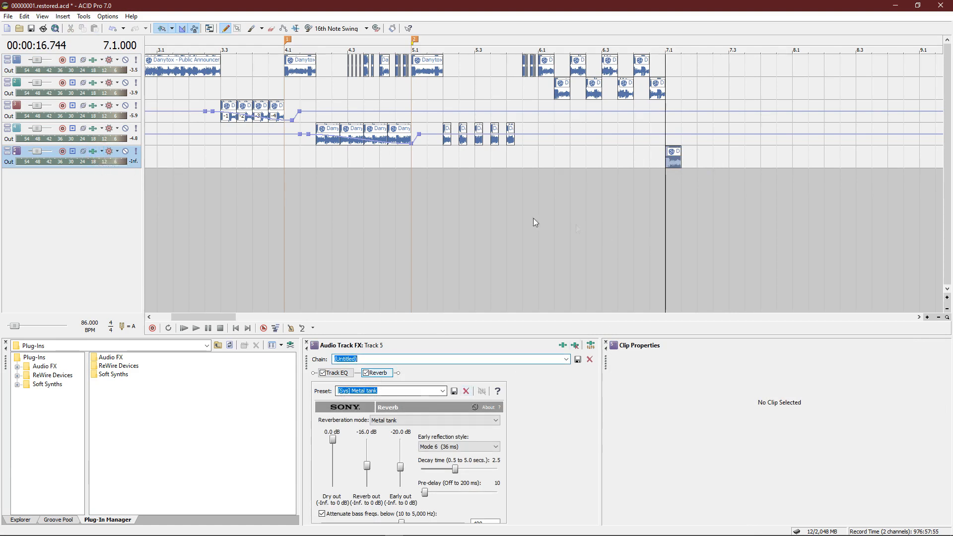
Split the track 1 slice that starts at 6.1.000 at 6.1.192 and delete its second half.
{"action": "left_click", "coordinate": [538, 146]}
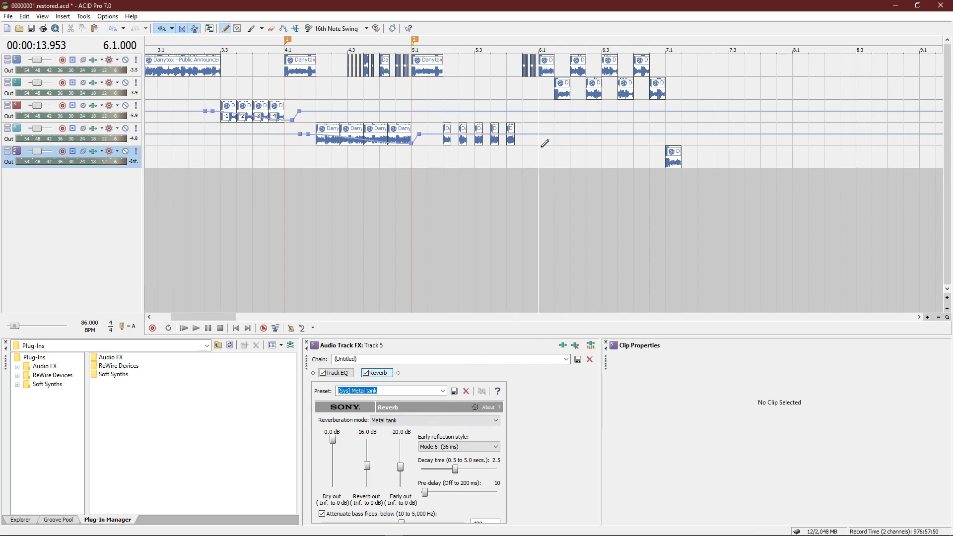
{"action": "left_click", "coordinate": [552, 97]}
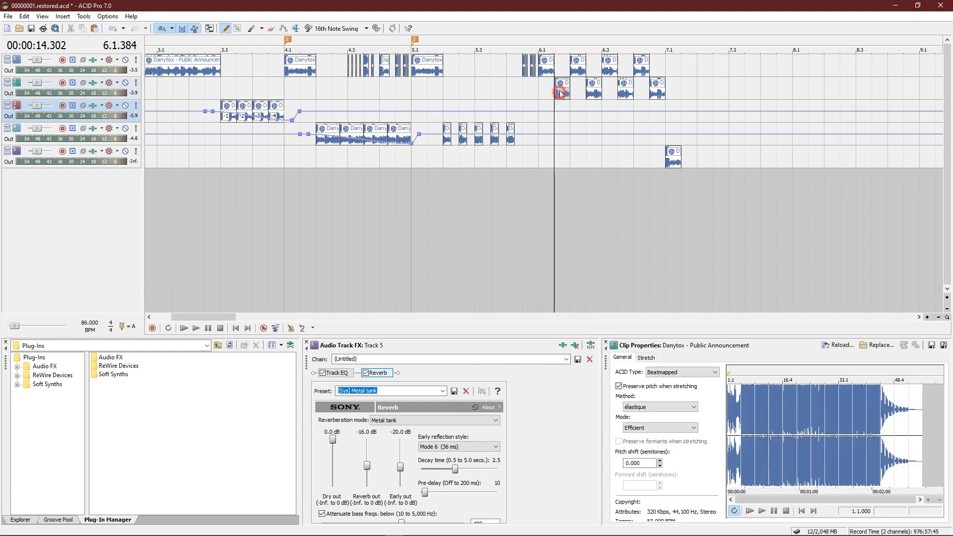
{"action": "scroll", "coordinate": [551, 94], "scroll_direction": "up", "scroll_amount": 5}
{"action": "scroll", "coordinate": [549, 96], "scroll_direction": "down", "scroll_amount": 3}
{"action": "scroll", "coordinate": [507, 84], "scroll_direction": "up", "scroll_amount": 3}
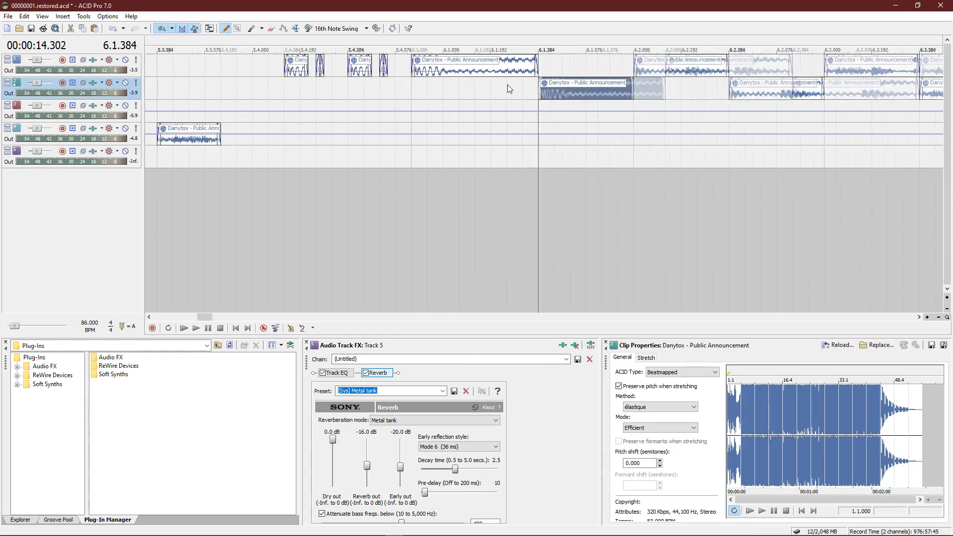
{"action": "scroll", "coordinate": [481, 91], "scroll_direction": "up", "scroll_amount": 2}
{"action": "left_click", "coordinate": [441, 88]}
{"action": "key", "text": "s"}
{"action": "left_click", "coordinate": [504, 64]}
{"action": "key", "text": "Delete"}
Make a 24-tick slice from the start of track 2's clip at 6.1.384 and repeat it at 6.1.192, 6.1.240, 6.1.288 and 6.1.336.
{"action": "left_click", "coordinate": [551, 91]}
{"action": "key", "text": "s"}
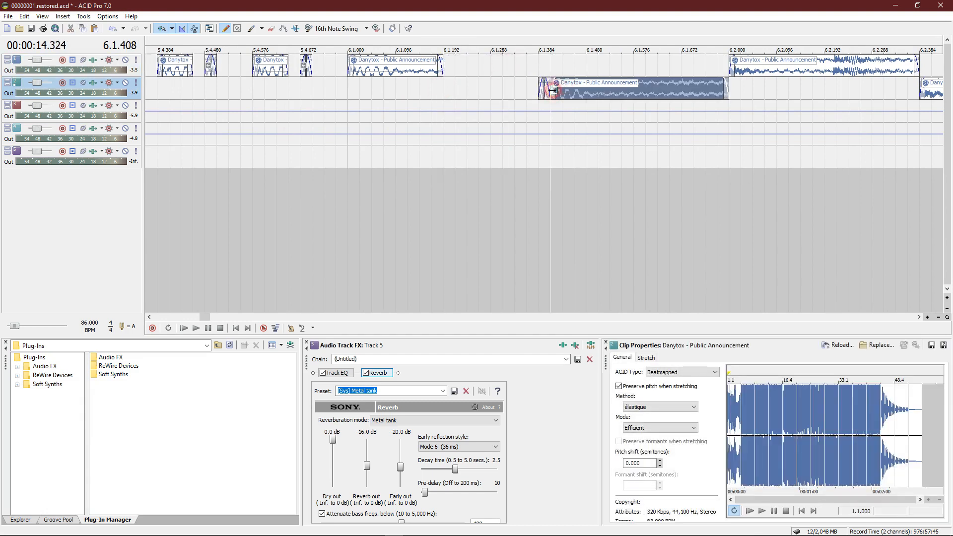
{"action": "left_click", "coordinate": [543, 92]}
{"action": "key", "text": "ctrl+z"}
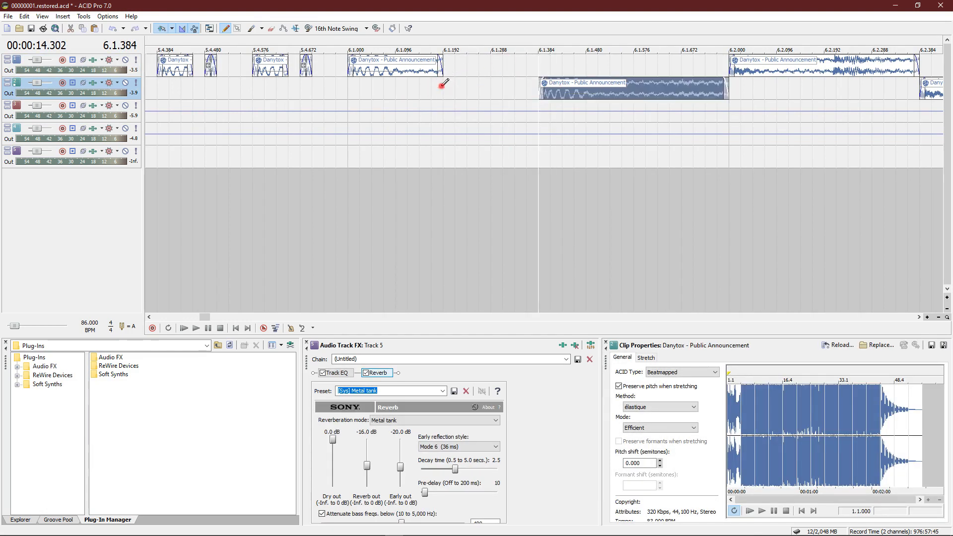
{"action": "left_click", "coordinate": [441, 87]}
{"action": "key", "text": "ctrl+v"}
{"action": "left_click_drag", "start_coordinate": [449, 92], "coordinate": [521, 97]}
{"action": "left_click", "coordinate": [520, 96]}
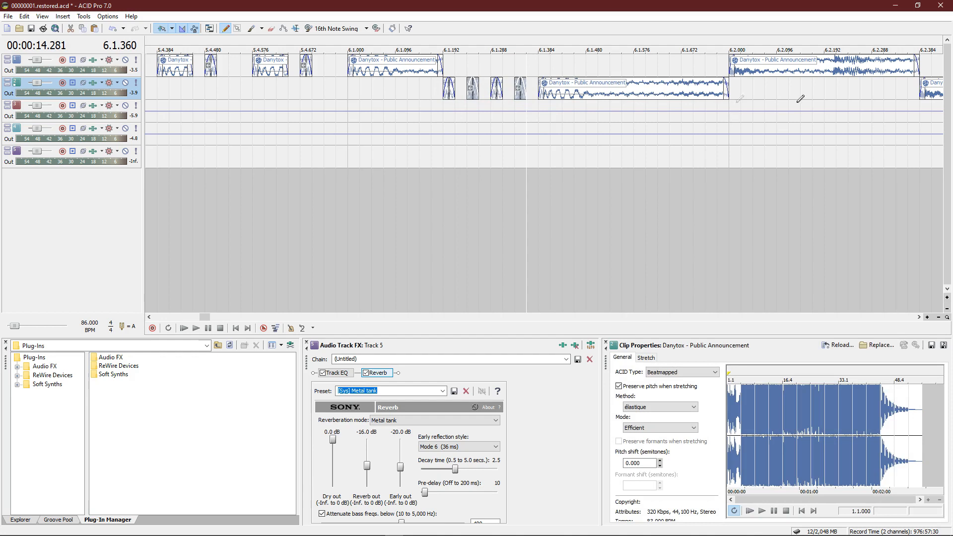
Trim track 2's clip at 6.1.384 to end at 6.1.576 and move it to the same position on track 3.
{"action": "scroll", "coordinate": [734, 91], "scroll_direction": "down", "scroll_amount": 1}
{"action": "left_click", "coordinate": [606, 98]}
{"action": "key", "text": "s"}
{"action": "key", "text": "Delete"}
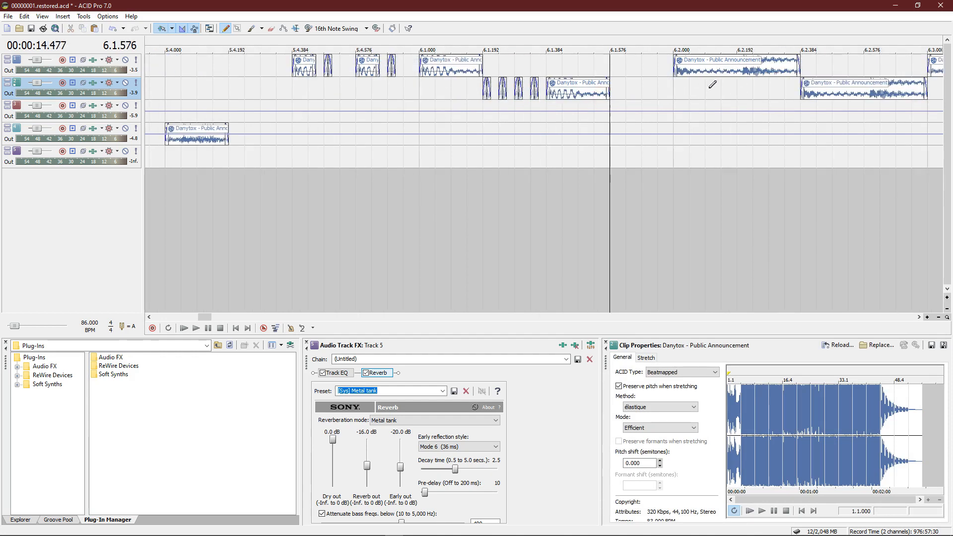
{"action": "left_click", "coordinate": [919, 316]}
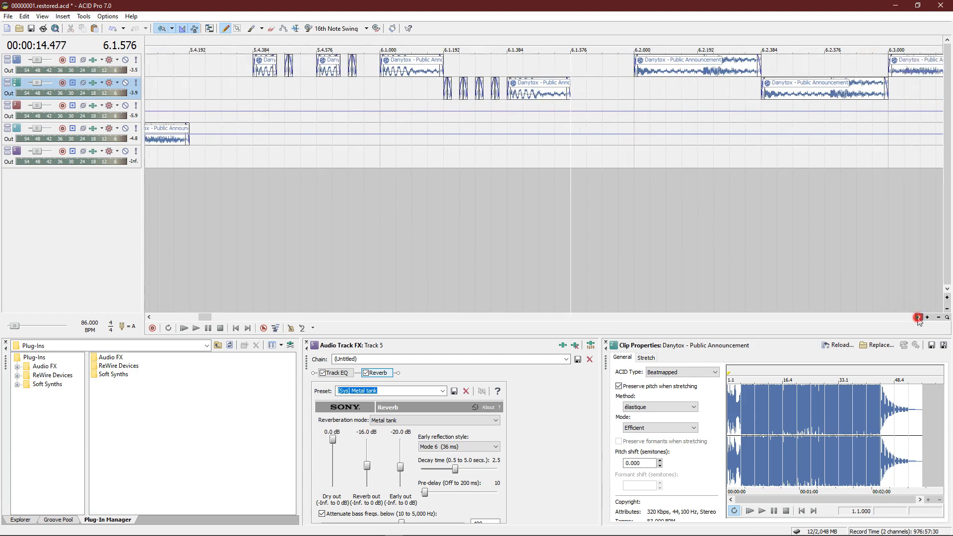
{"action": "left_click", "coordinate": [313, 94]}
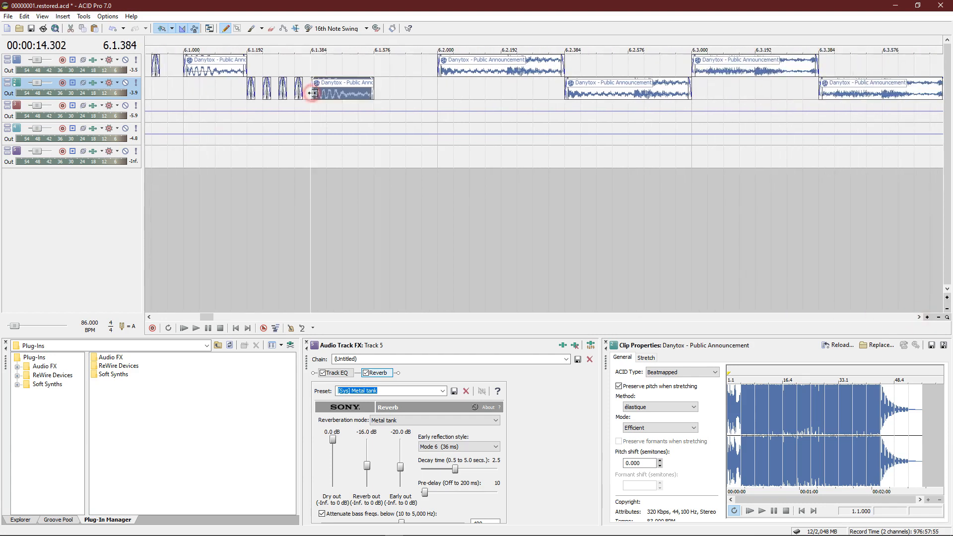
{"action": "key", "text": "Delete"}
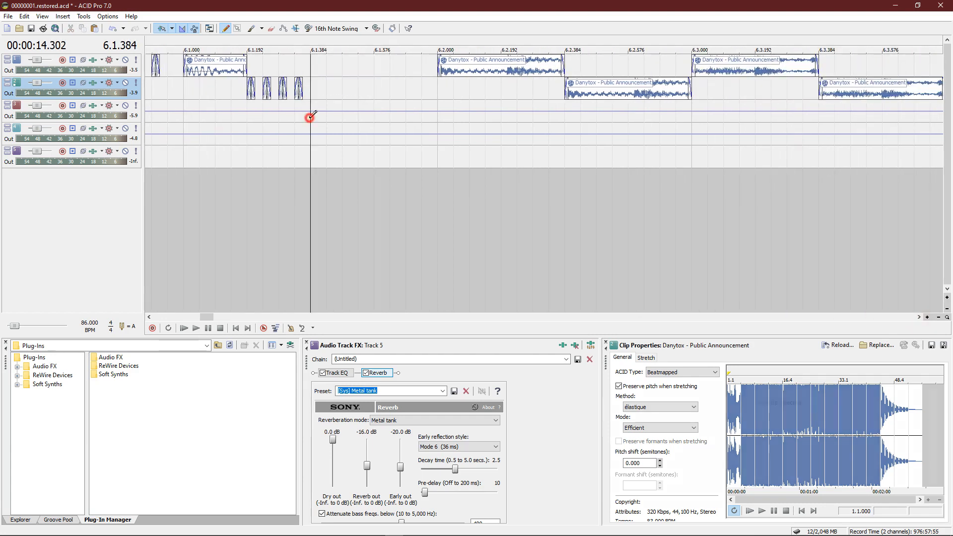
{"action": "left_click", "coordinate": [312, 115]}
{"action": "left_click", "coordinate": [313, 115]}
Play from 6.1.000 to hear the track 2 stutter leading into the track 3 slice.
{"action": "left_click", "coordinate": [188, 123]}
{"action": "key", "text": "space"}
{"action": "key", "text": "space"}
{"action": "key", "text": "space"}
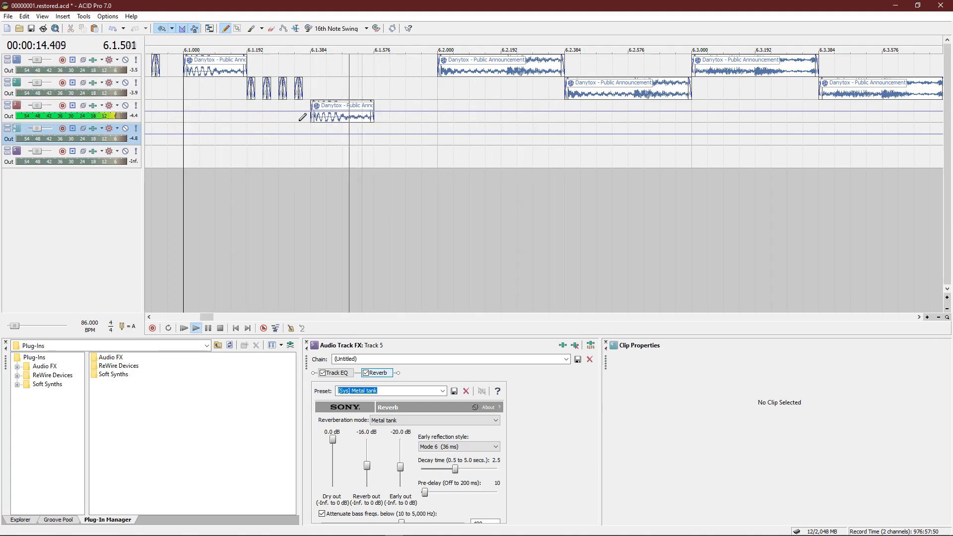
{"action": "key", "text": "space"}
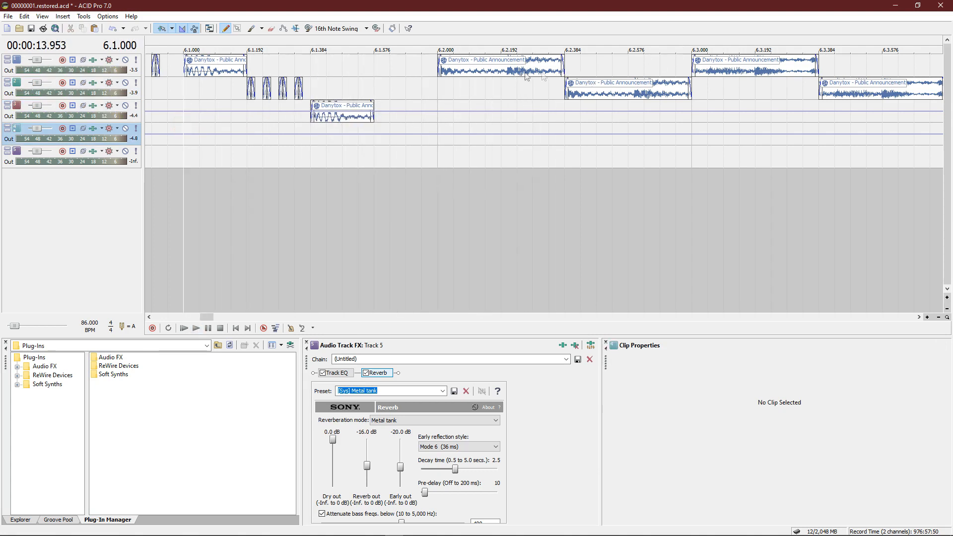
Split the track 1 clip that starts at 6.2.000 at 6.2.192 and delete its second half.
{"action": "left_click", "coordinate": [507, 72]}
{"action": "key", "text": "s"}
{"action": "key", "text": "Delete"}
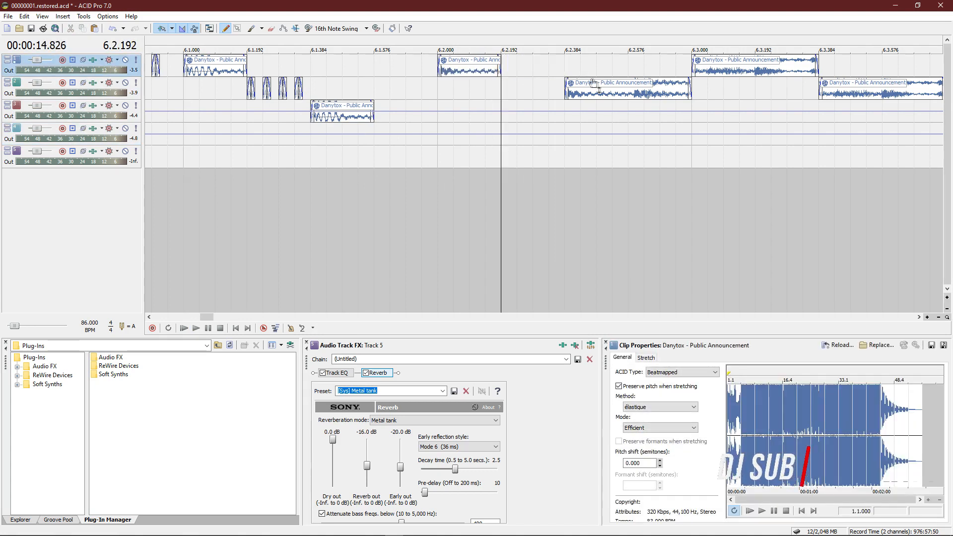
Split track 2's clip at 6.2.432 and copy its 48-tick first slice to 6.2.192 and 6.2.288 on track 2.
{"action": "left_click", "coordinate": [578, 94]}
{"action": "key", "text": "s"}
{"action": "left_click", "coordinate": [574, 95]}
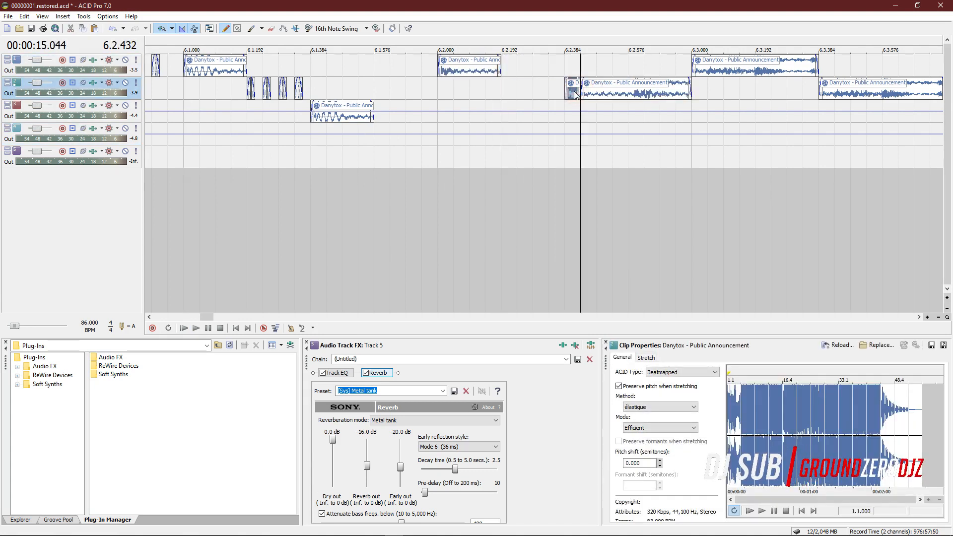
{"action": "left_click_drag", "start_coordinate": [574, 94], "coordinate": [540, 93]}
Move track 2's clip at 6.2.384 to the same position on track 3 and trim it to end at 6.2.576.
{"action": "left_click", "coordinate": [571, 90]}
{"action": "key", "text": "Delete"}
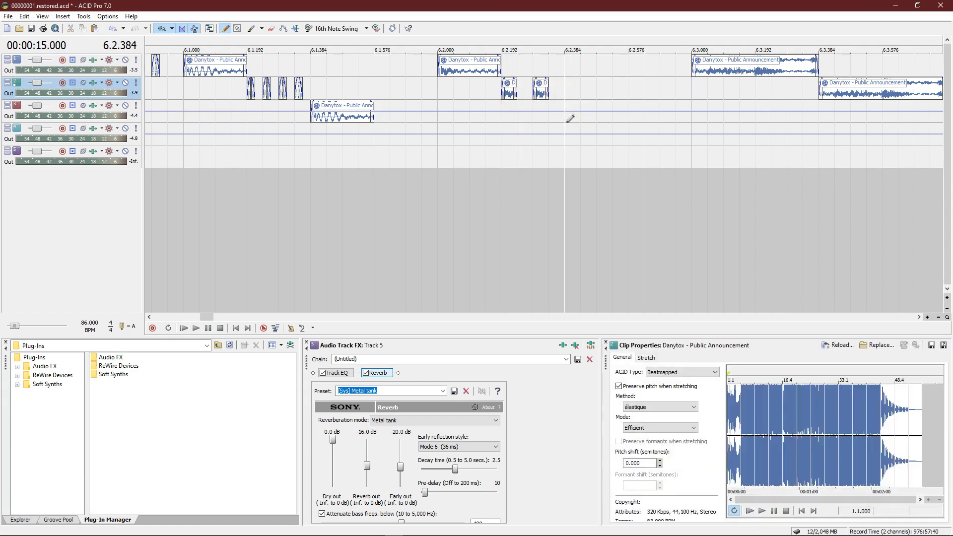
{"action": "left_click", "coordinate": [568, 120]}
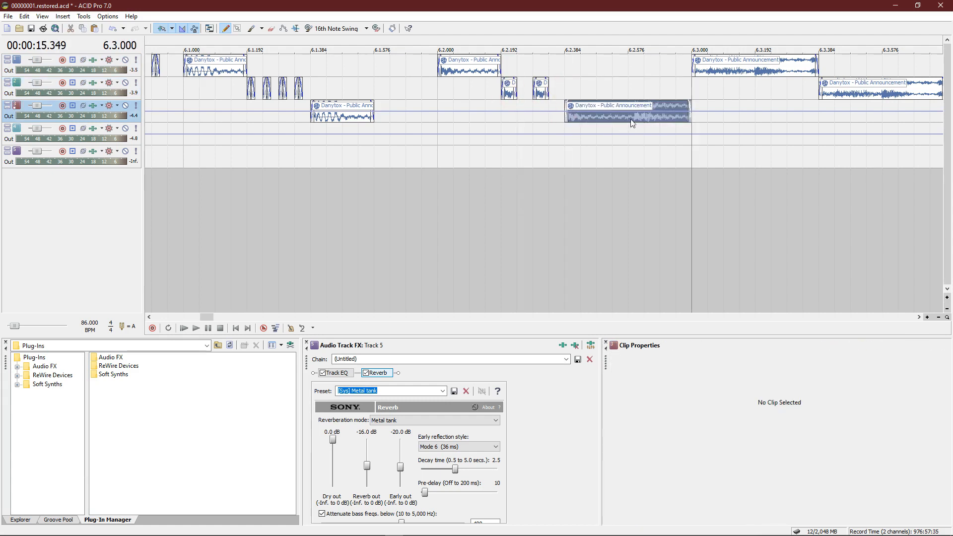
{"action": "left_click", "coordinate": [630, 120]}
{"action": "key", "text": "s"}
{"action": "key", "text": "Delete"}
Play from 6.1.000 to hear both stutter patterns across tracks 1, 2 and 3.
{"action": "scroll", "coordinate": [616, 120], "scroll_direction": "down", "scroll_amount": 1}
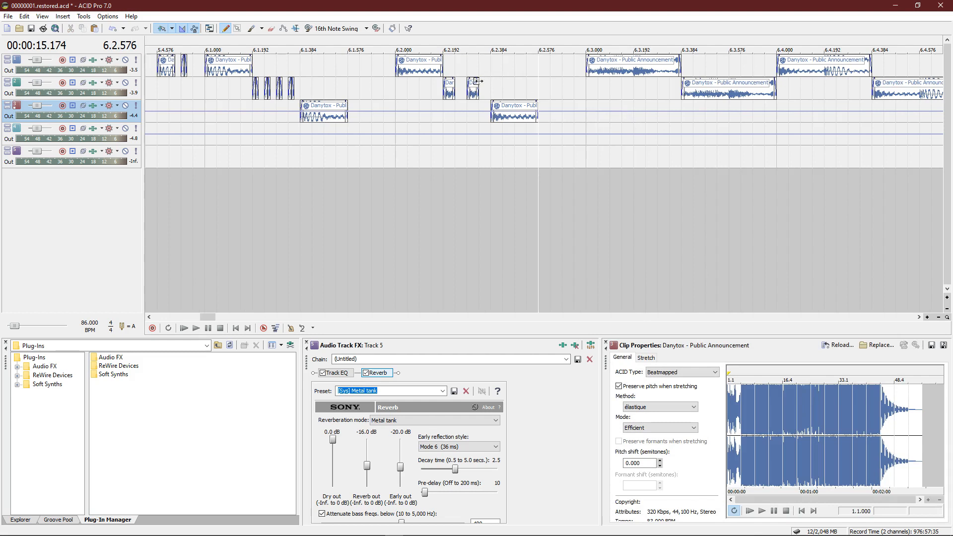
{"action": "left_click", "coordinate": [477, 85]}
{"action": "scroll", "coordinate": [479, 89], "scroll_direction": "down", "scroll_amount": 1}
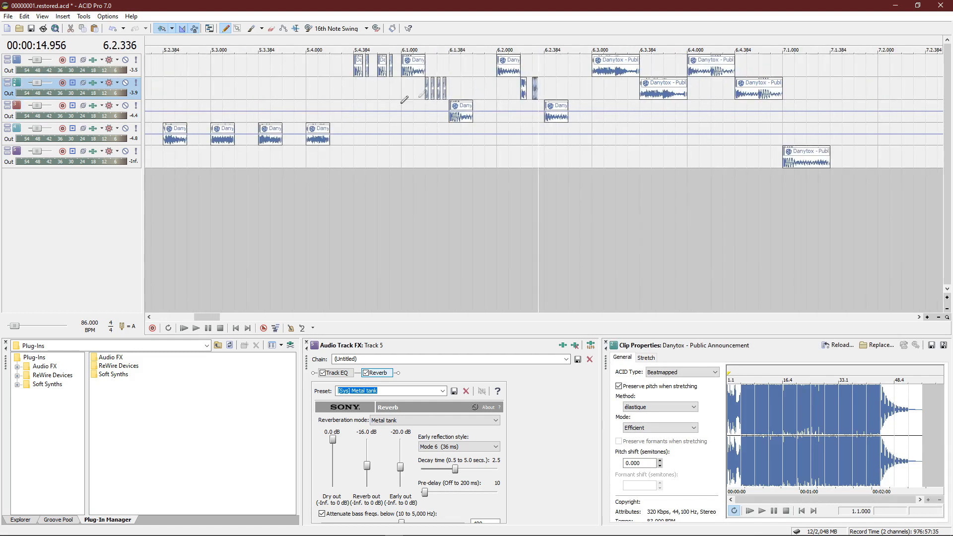
{"action": "left_click", "coordinate": [398, 108]}
{"action": "key", "text": "space"}
{"action": "key", "text": "space"}
{"action": "key", "text": "space"}
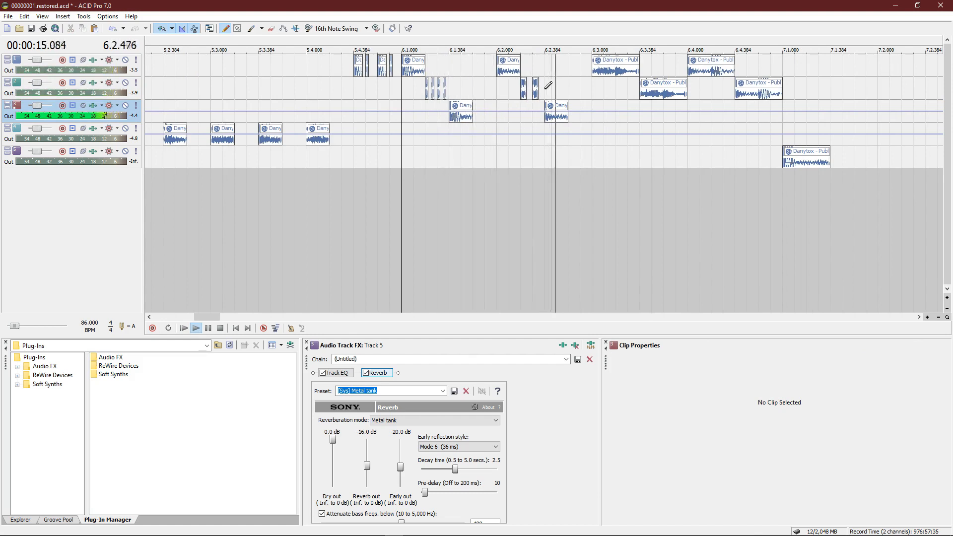
{"action": "key", "text": "space"}
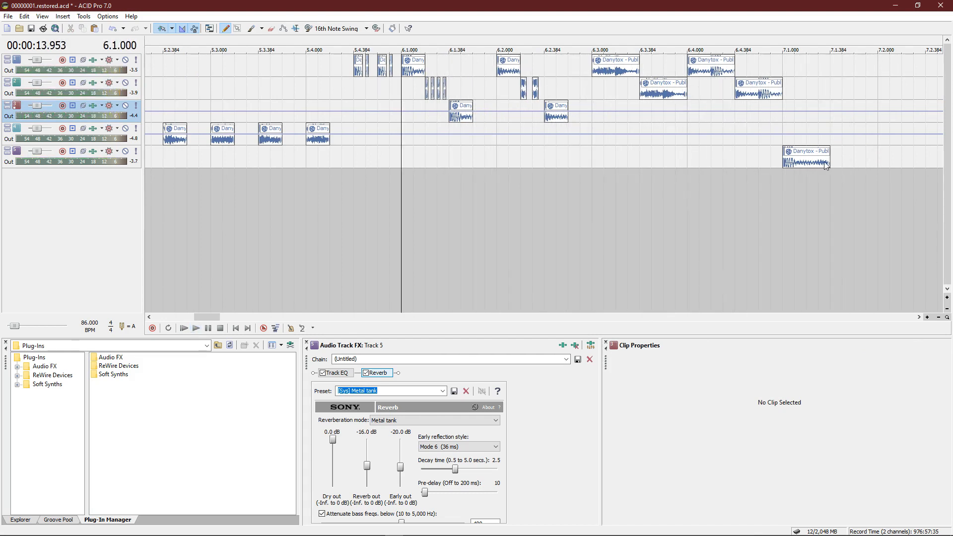
Split track 5's slice at 7.1.096 and delete the part after the split.
{"action": "left_click", "coordinate": [796, 156]}
{"action": "key", "text": "s"}
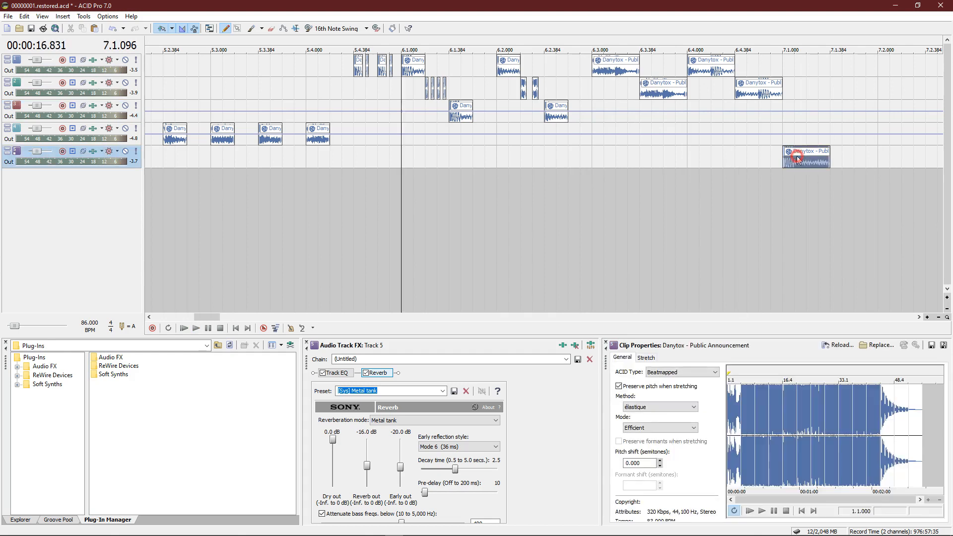
{"action": "key", "text": "Delete"}
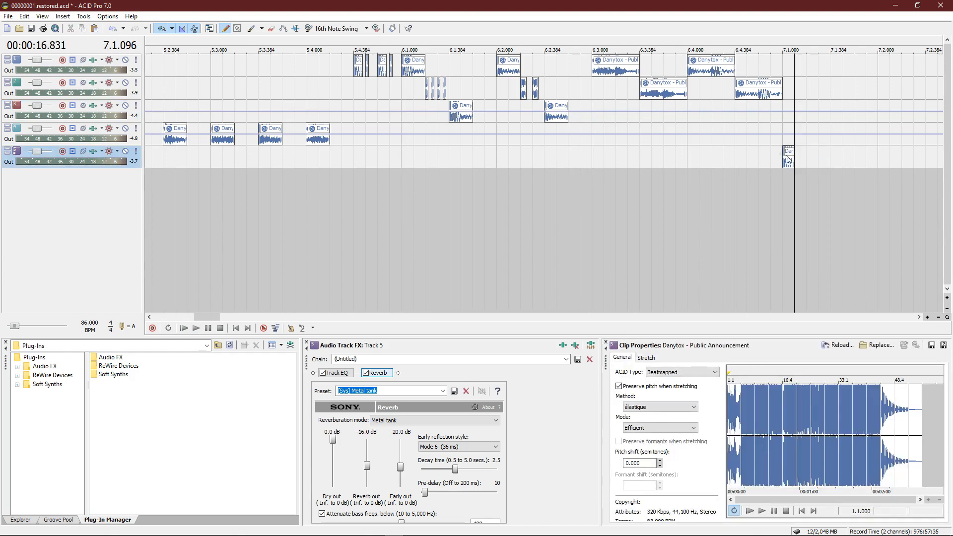
Play from 6.2.000 through the shortened reverb slice on track 5.
{"action": "left_click", "coordinate": [496, 143]}
{"action": "key", "text": "space"}
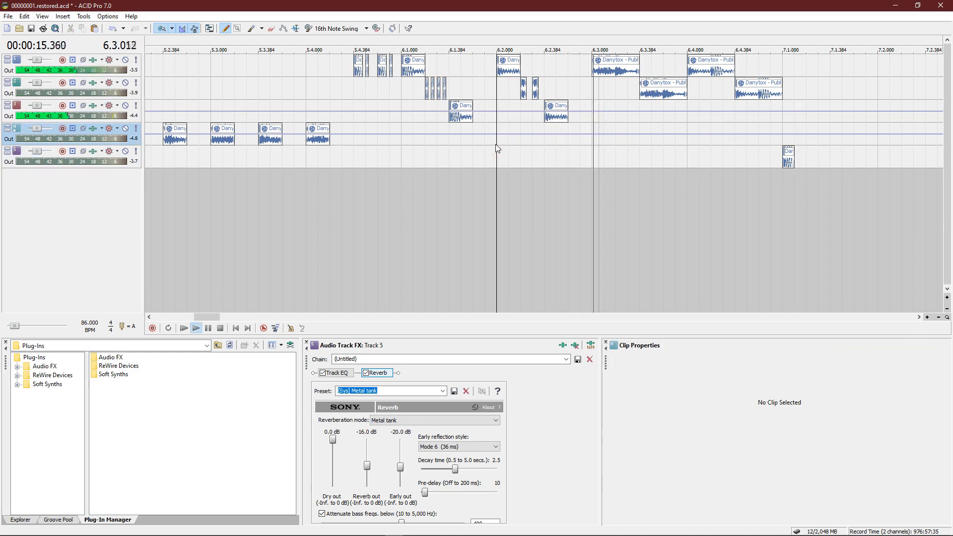
{"action": "key", "text": "space"}
Try a decay time of 3.5 seconds on track 5's reverb and play from 6.4.000.
{"action": "left_click", "coordinate": [784, 164]}
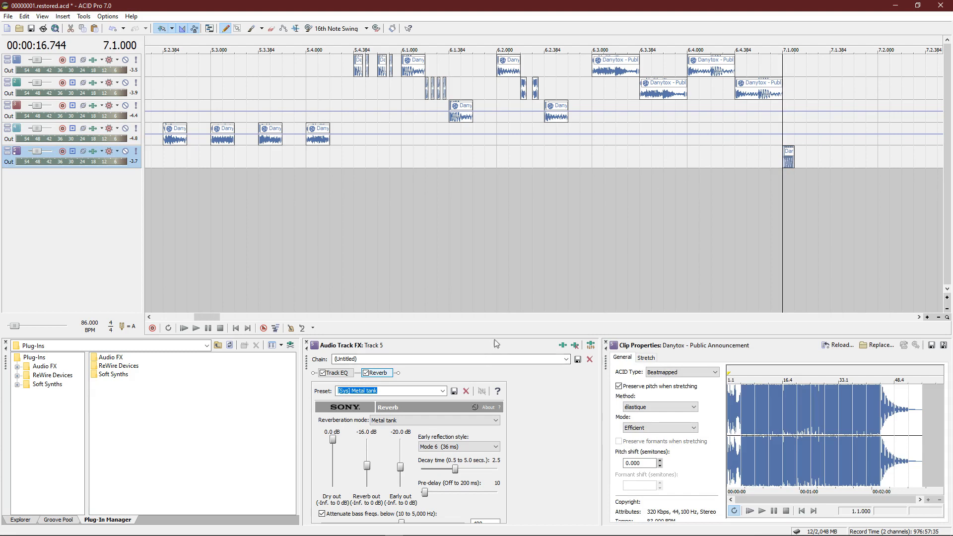
{"action": "left_click_drag", "start_coordinate": [490, 338], "coordinate": [494, 257]}
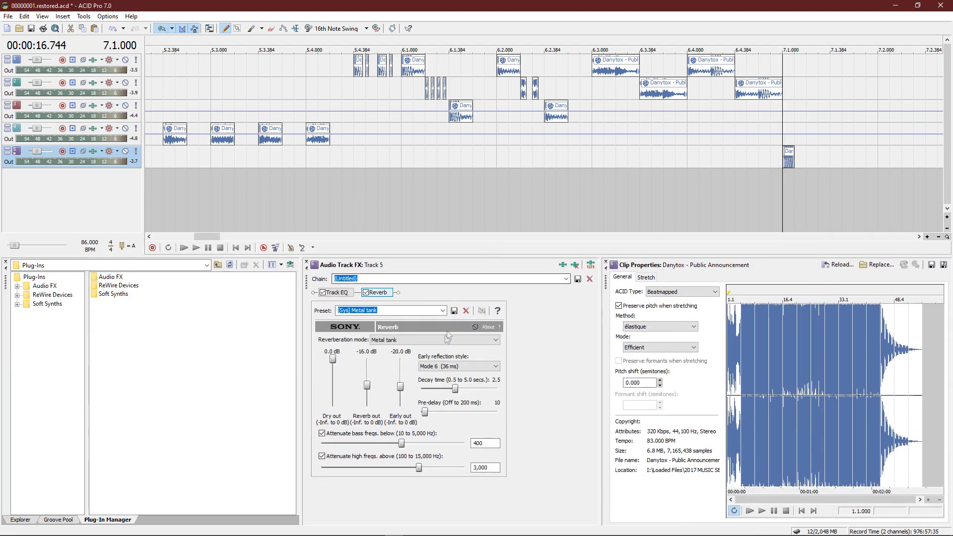
{"action": "left_click_drag", "start_coordinate": [455, 388], "coordinate": [466, 390]}
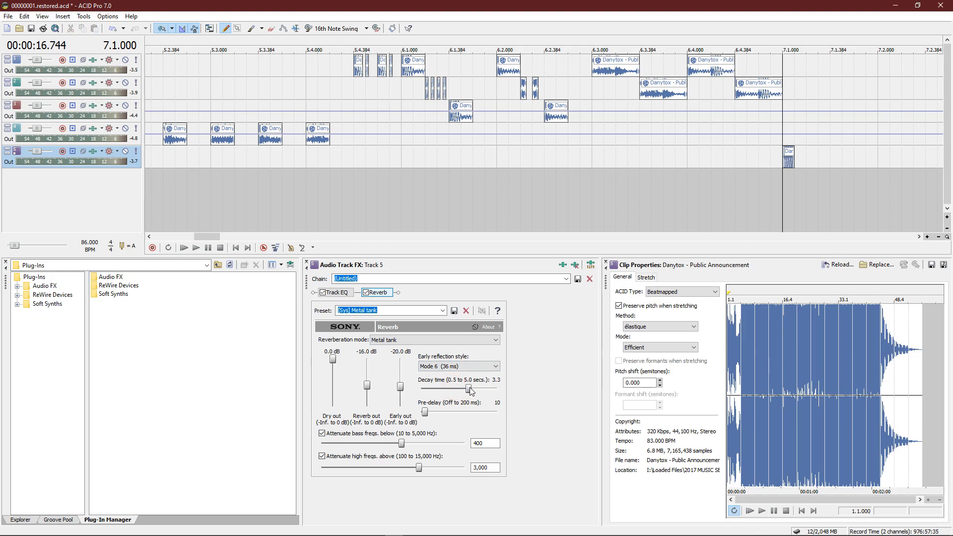
{"action": "left_click", "coordinate": [687, 154]}
{"action": "key", "text": "space"}
{"action": "key", "text": "space"}
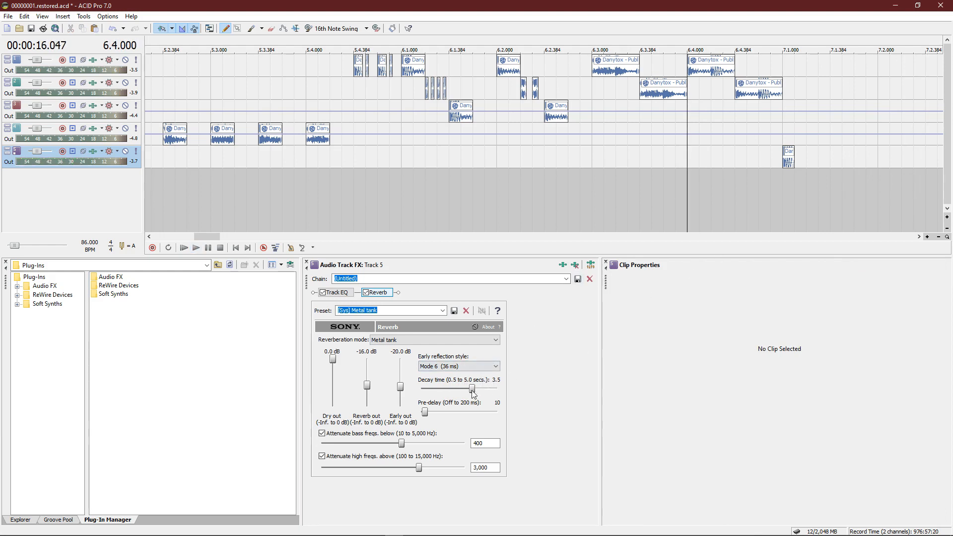
Try an early out level of -5.2 dB on track 5's reverb, play it from 6.4.000, and undo the reverb changes.
{"action": "left_click_drag", "start_coordinate": [401, 388], "coordinate": [398, 379]}
{"action": "key", "text": "space"}
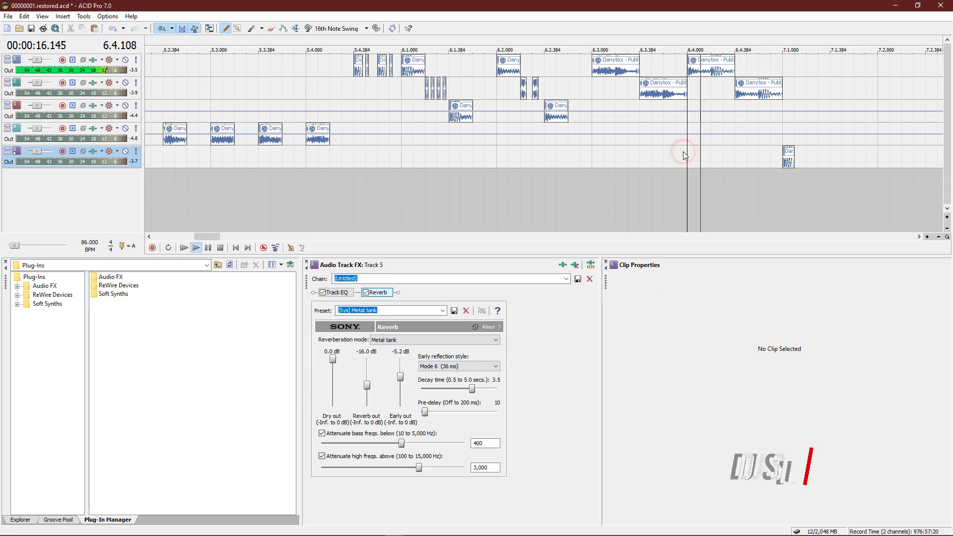
{"action": "key", "text": "space"}
{"action": "key", "text": "ctrl+z"}
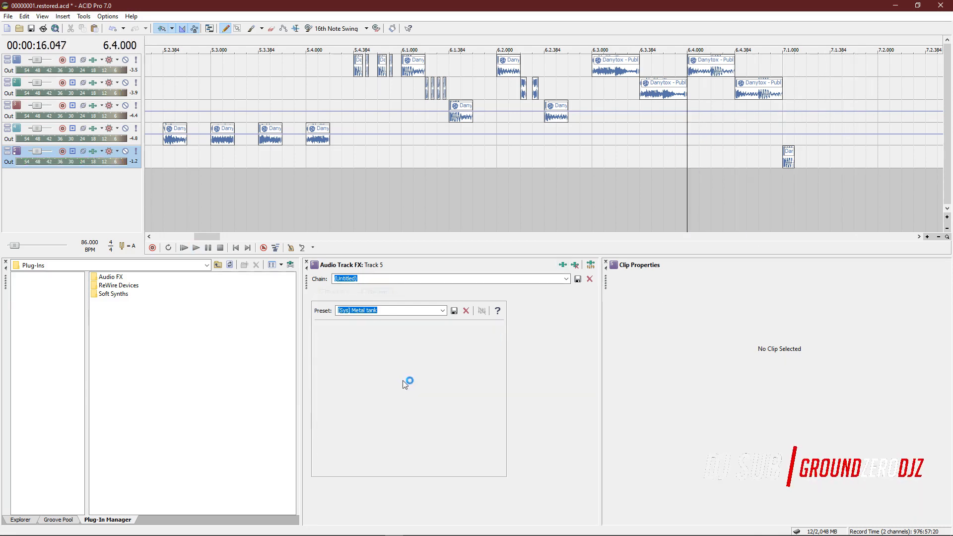
Set track 5's reverb out to -4.0 dB and early out to -26.8 dB, checking the sound by playing from 6.4.000.
{"action": "left_click_drag", "start_coordinate": [368, 384], "coordinate": [366, 376]}
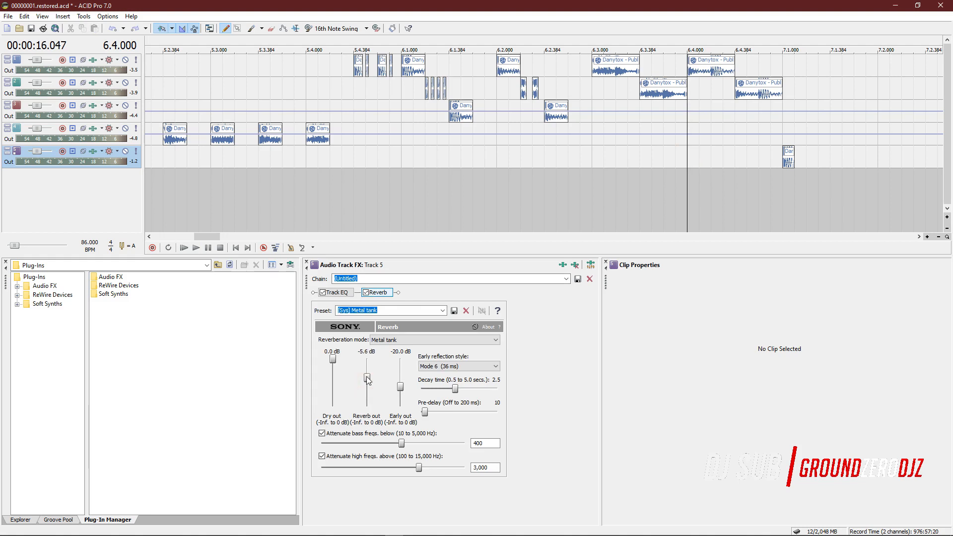
{"action": "left_click", "coordinate": [684, 154]}
{"action": "key", "text": "space"}
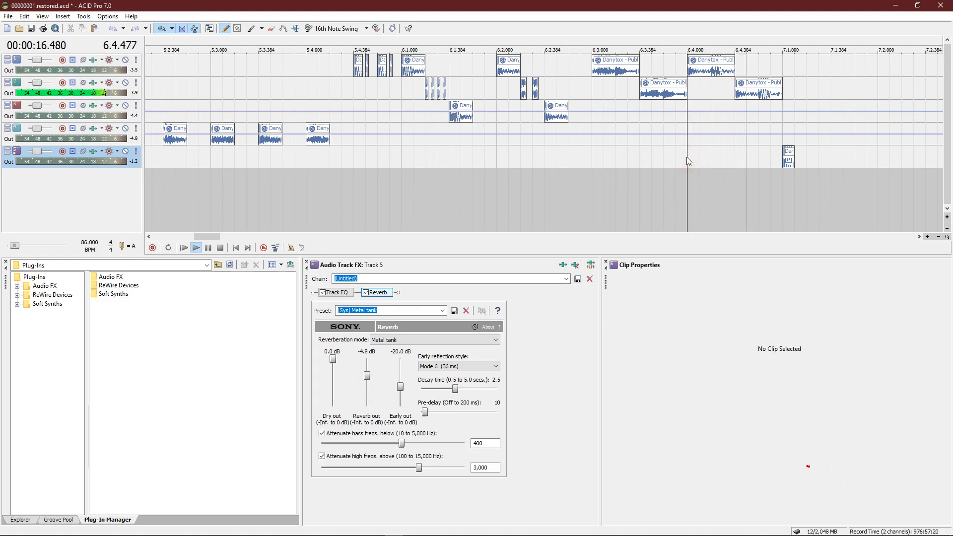
{"action": "key", "text": "space"}
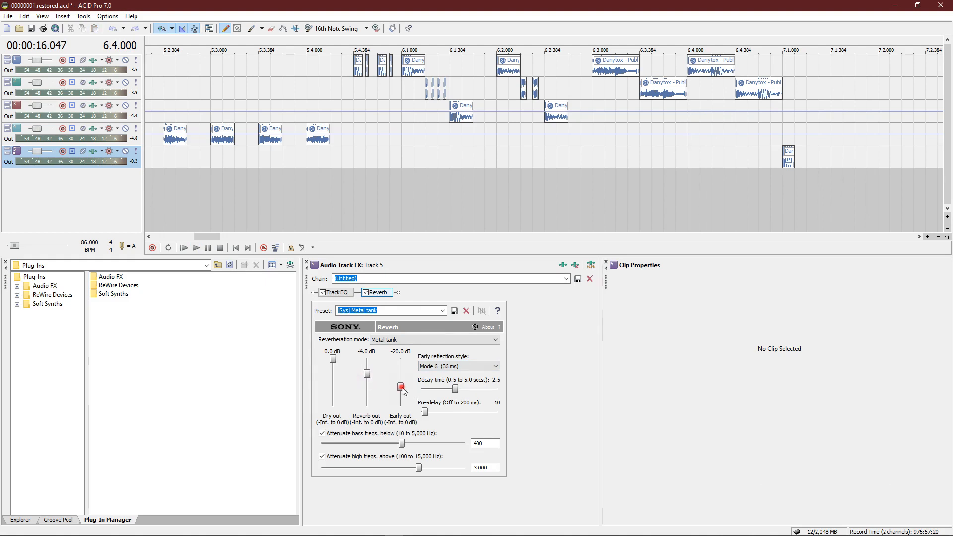
{"action": "left_click", "coordinate": [687, 149]}
{"action": "key", "text": "space"}
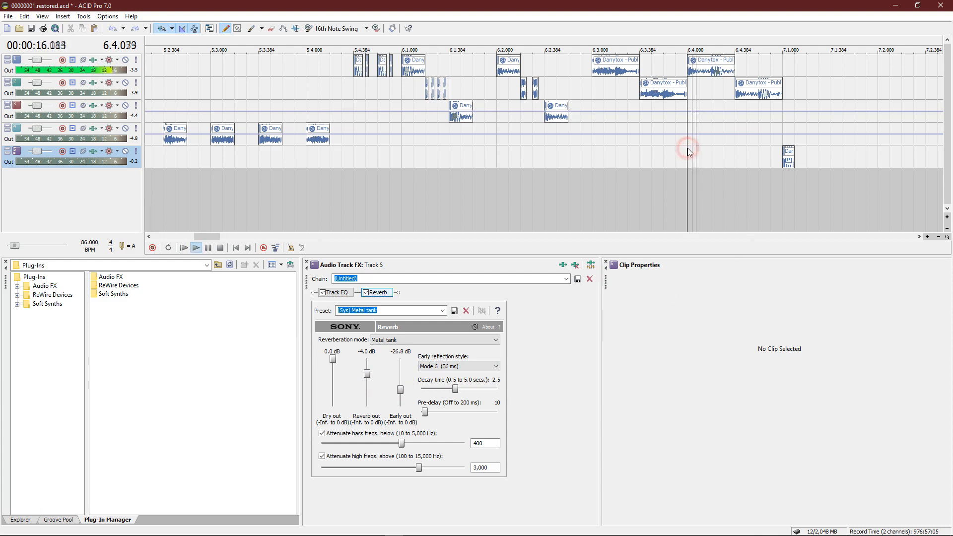
{"action": "key", "text": "space"}
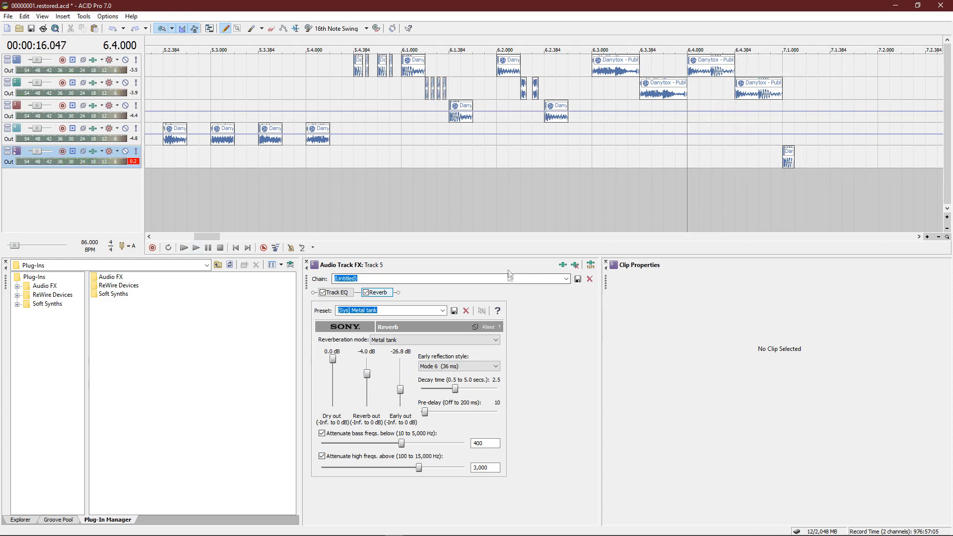
{"action": "left_click_drag", "start_coordinate": [517, 257], "coordinate": [517, 325]}
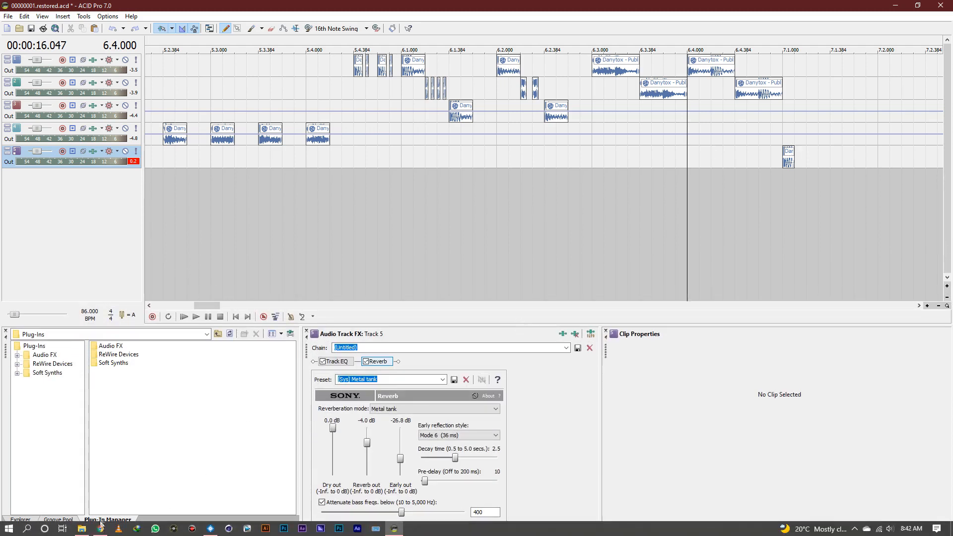
Switch to File Explorer, open the Loaded Files\FX SET folder on Local Disk (I:), and search it for "pull up".
{"action": "key", "text": "super+e"}
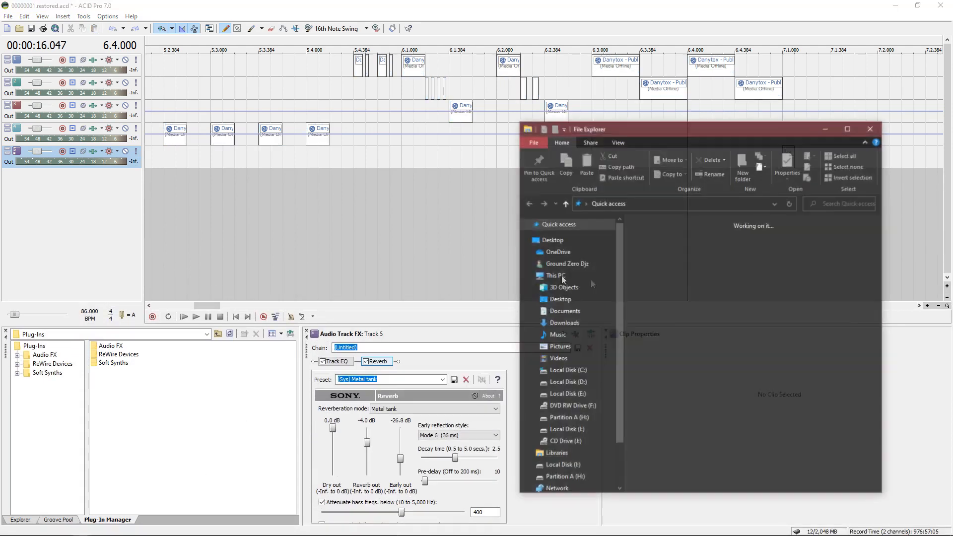
{"action": "left_click", "coordinate": [575, 430]}
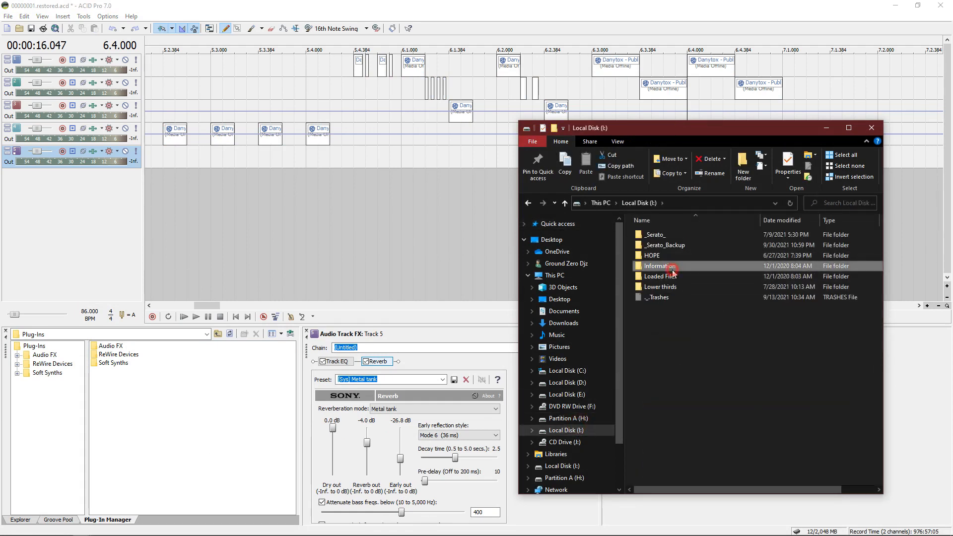
{"action": "double_click", "coordinate": [670, 276]}
{"action": "double_click", "coordinate": [656, 349]}
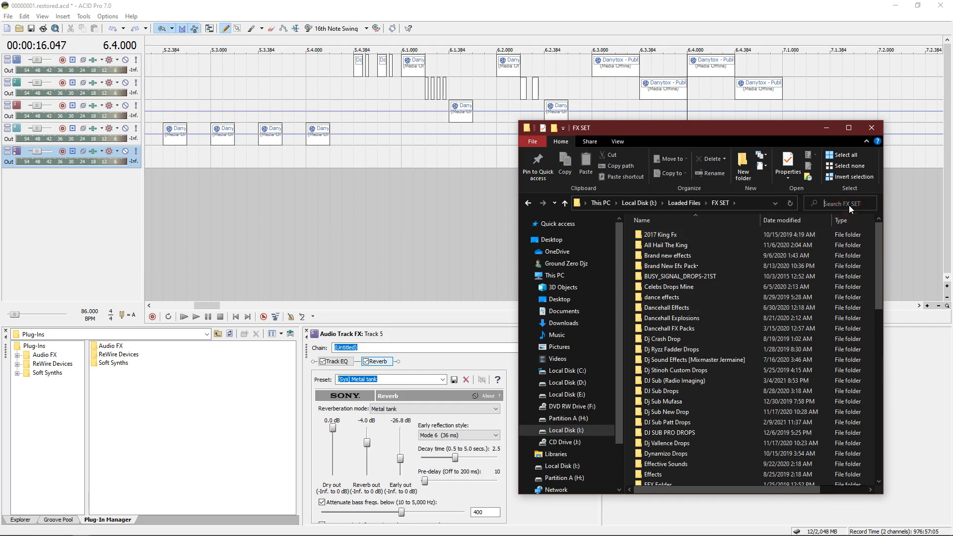
{"action": "type", "text": "pul"}
{"action": "left_click", "coordinate": [868, 204]}
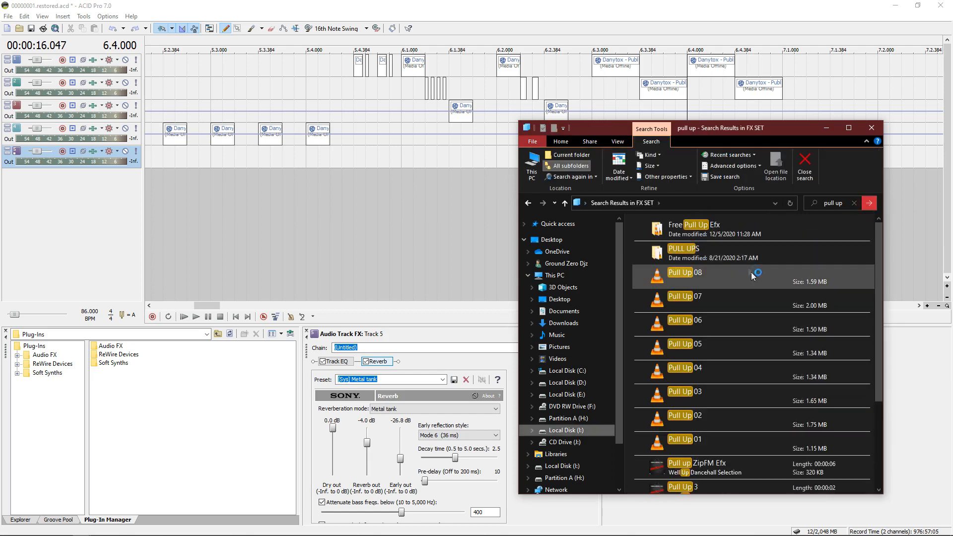
{"action": "left_click", "coordinate": [739, 252]}
{"action": "double_click", "coordinate": [726, 255]}
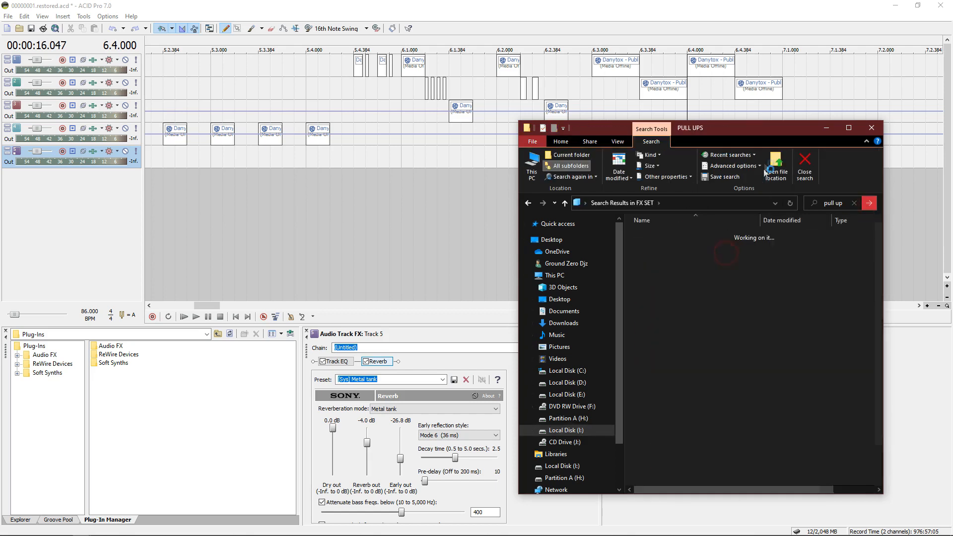
{"action": "left_click_drag", "start_coordinate": [759, 135], "coordinate": [590, 149]}
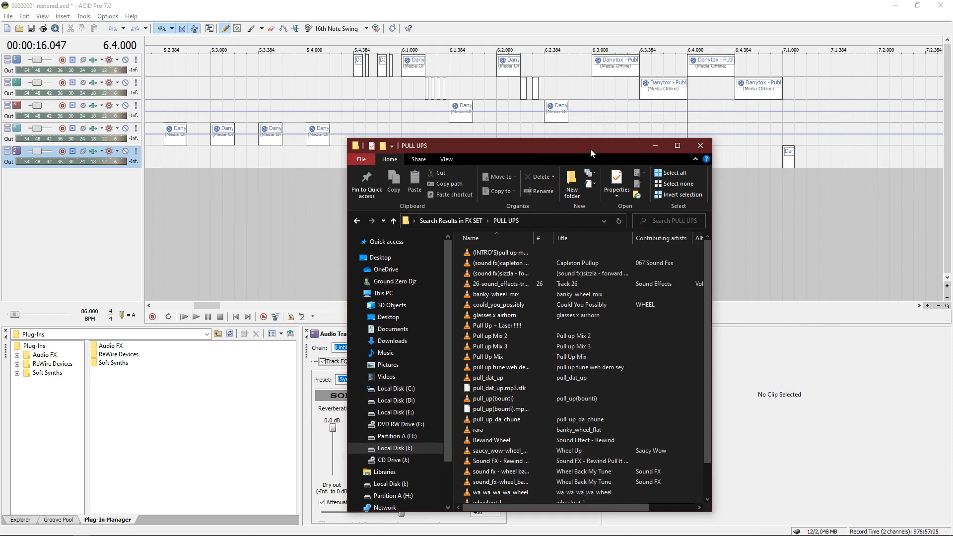
{"action": "left_click", "coordinate": [358, 224]}
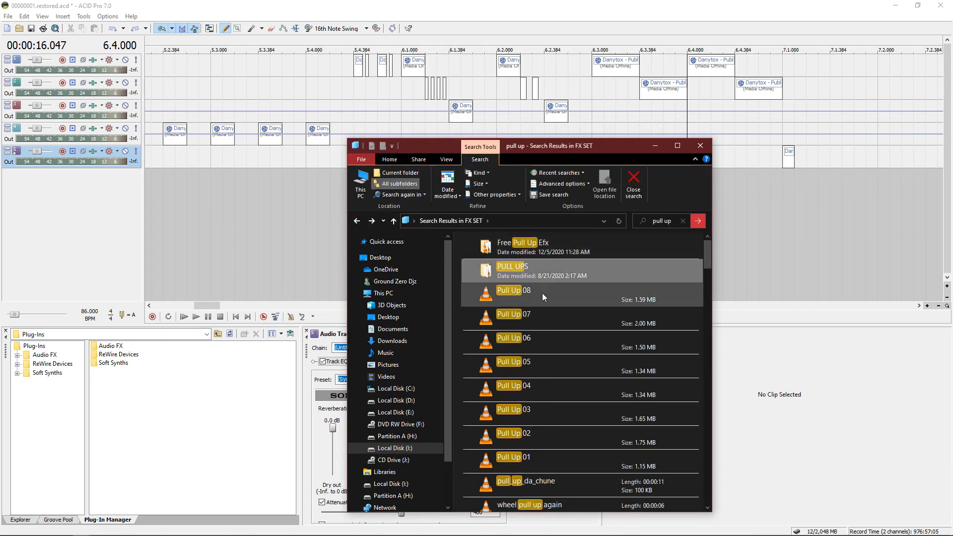
Add the pull_up_da_chune sound from the search results to track 2 at 7.1.384 and set its ACID type to One-Shot.
{"action": "left_click", "coordinate": [544, 476]}
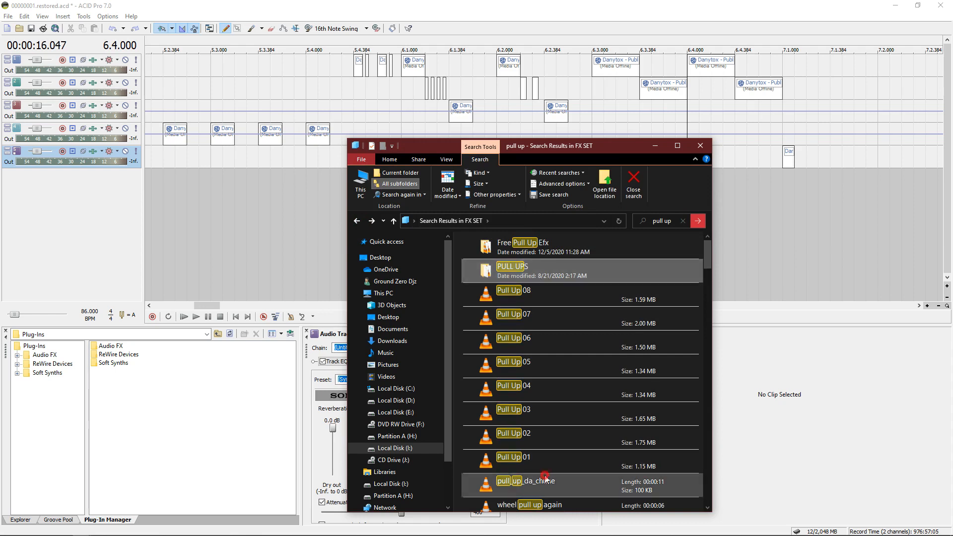
{"action": "left_click_drag", "start_coordinate": [822, 259], "coordinate": [834, 89]}
{"action": "left_click", "coordinate": [660, 361]}
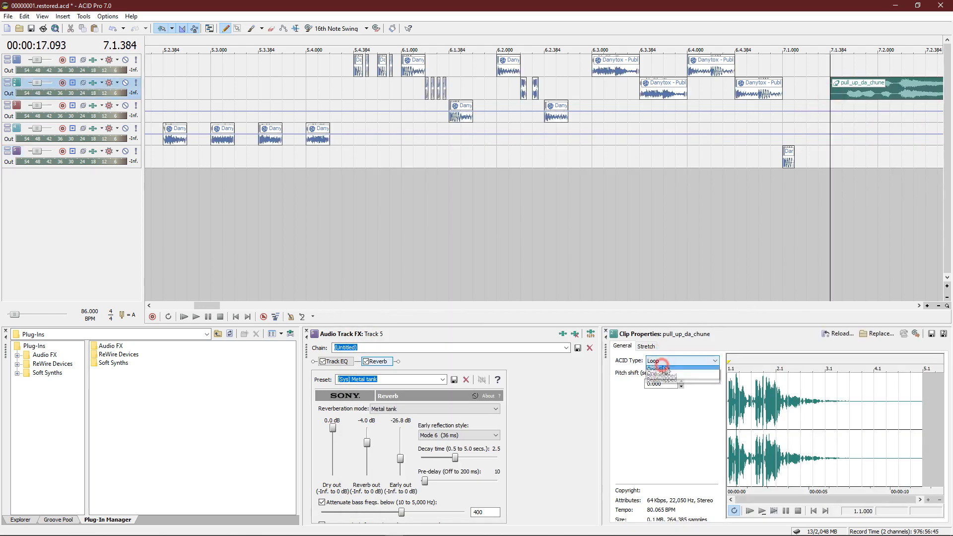
{"action": "left_click", "coordinate": [673, 376]}
{"action": "left_click", "coordinate": [844, 96]}
Trim off the beginning of the pull_up_da_chune clip on track 2 and move the clip to shortly after 7.1.
{"action": "scroll", "coordinate": [839, 126], "scroll_direction": "up", "scroll_amount": 2}
{"action": "left_click", "coordinate": [564, 91]}
{"action": "key", "text": "s"}
{"action": "left_click", "coordinate": [547, 94]}
{"action": "key", "text": "Delete"}
{"action": "left_click_drag", "start_coordinate": [599, 97], "coordinate": [480, 81]}
Shift the pull_up_da_chune clip slightly later on track 2, checking the timing by playing from 6.4.000.
{"action": "scroll", "coordinate": [489, 92], "scroll_direction": "down", "scroll_amount": 3}
{"action": "left_click", "coordinate": [429, 151]}
{"action": "key", "text": "space"}
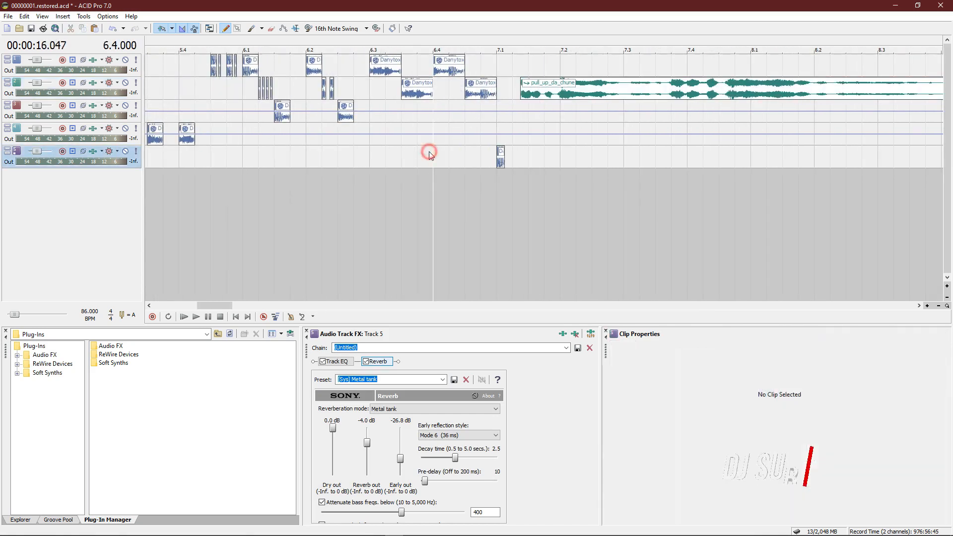
{"action": "left_click_drag", "start_coordinate": [540, 86], "coordinate": [564, 85]}
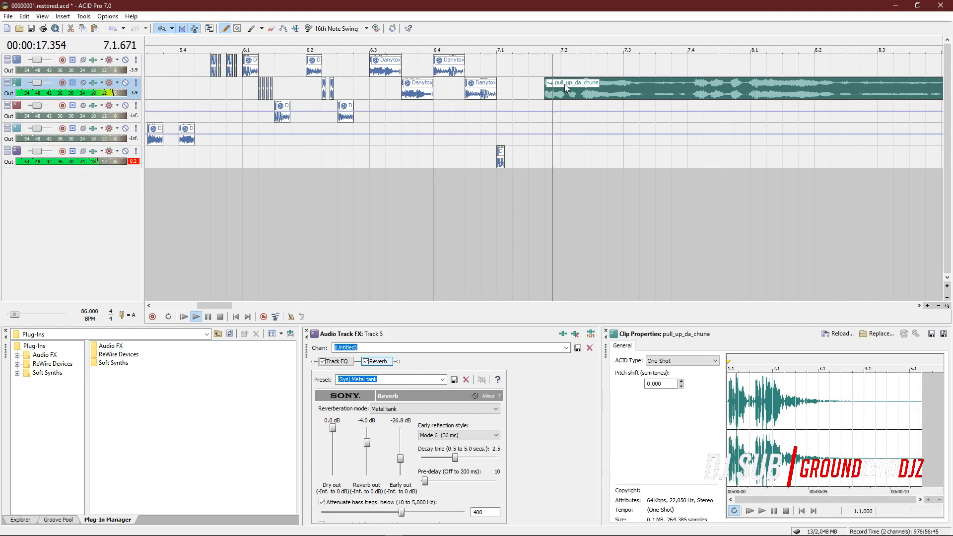
{"action": "key", "text": "space"}
{"action": "key", "text": "space"}
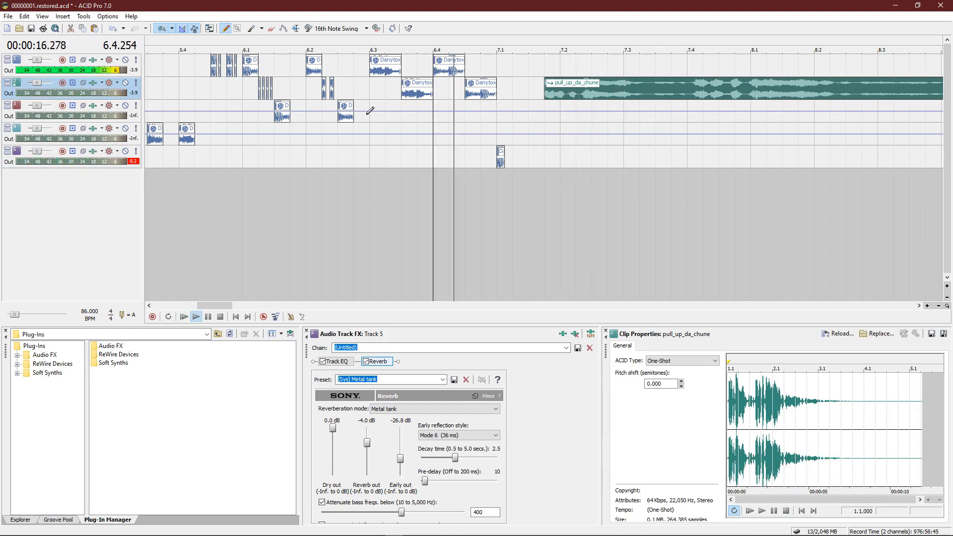
{"action": "scroll", "coordinate": [347, 103], "scroll_direction": "down", "scroll_amount": 3}
{"action": "key", "text": "space"}
{"action": "scroll", "coordinate": [234, 79], "scroll_direction": "down", "scroll_amount": 2}
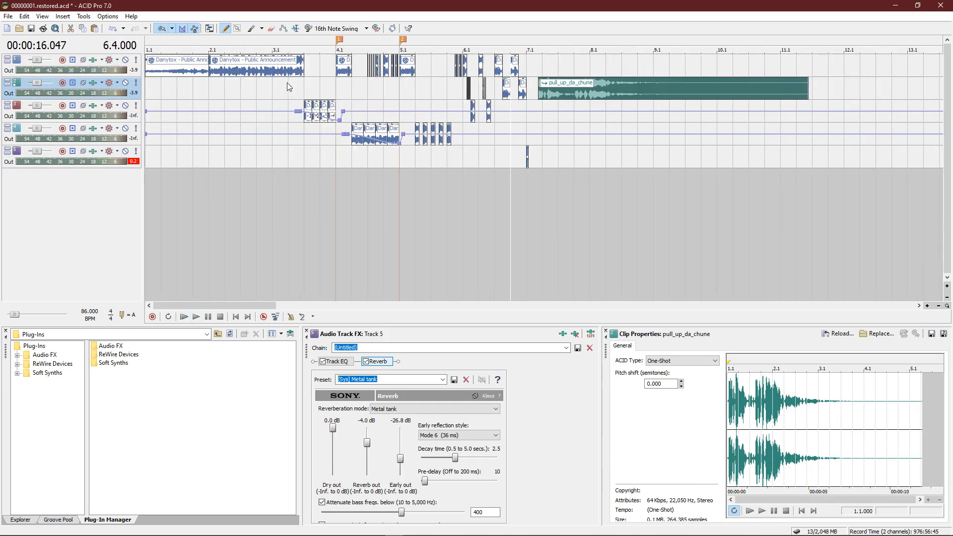
Copy the Danytox clip starting at 2.1.000 on track 1 to 7.3.000 and play the transition from 5.4.000.
{"action": "left_click", "coordinate": [220, 70]}
{"action": "left_click_drag", "start_coordinate": [336, 44], "coordinate": [807, 45]}
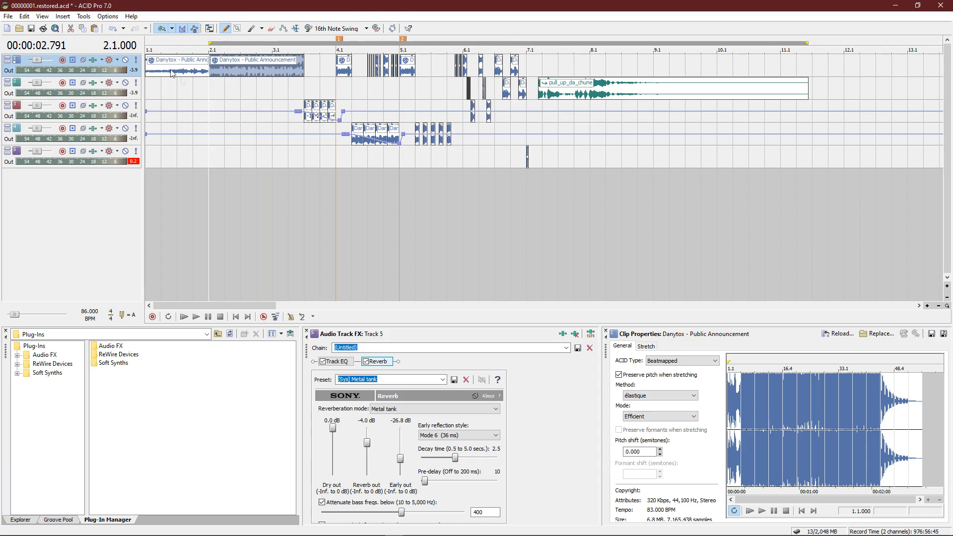
{"action": "left_click_drag", "start_coordinate": [218, 67], "coordinate": [560, 66]}
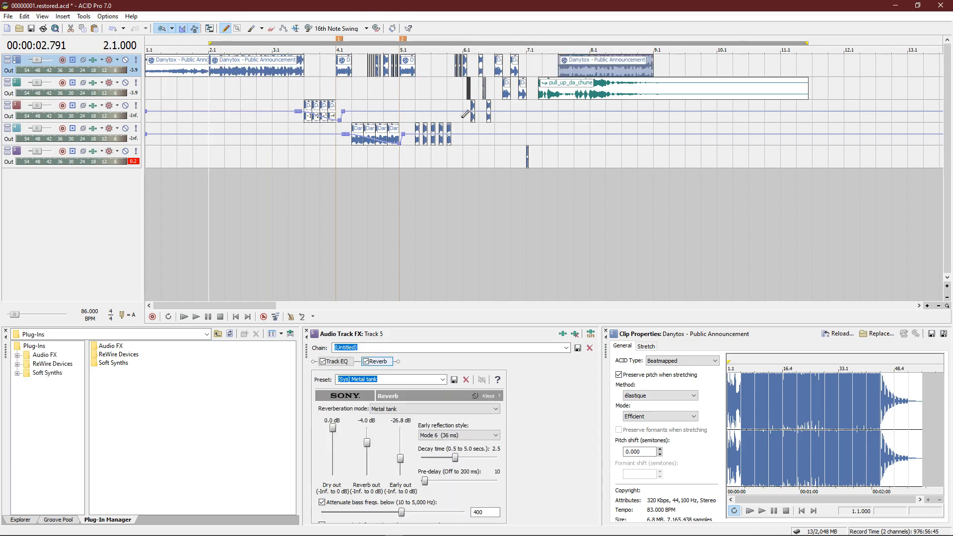
{"action": "left_click", "coordinate": [448, 85]}
{"action": "key", "text": "space"}
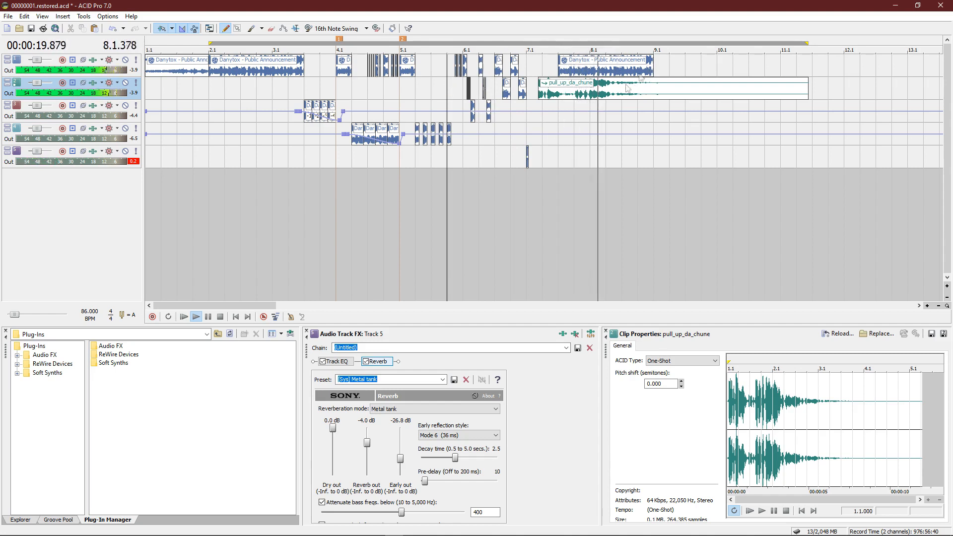
{"action": "left_click", "coordinate": [557, 120]}
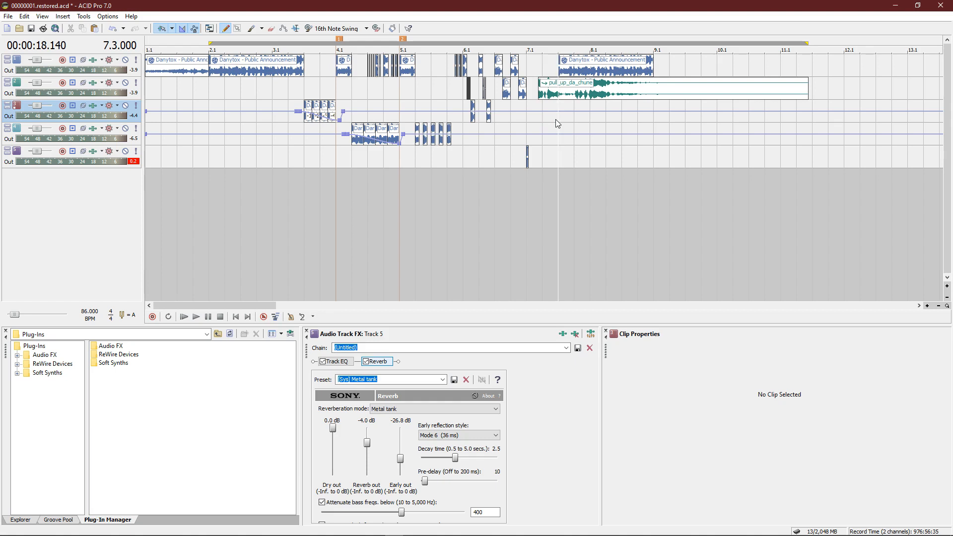
Nudge the pull_up_da_chune clip on track 2 later to 7.2.000, playing from 7.1.000 to check the timing.
{"action": "scroll", "coordinate": [555, 119], "scroll_direction": "up", "scroll_amount": 2}
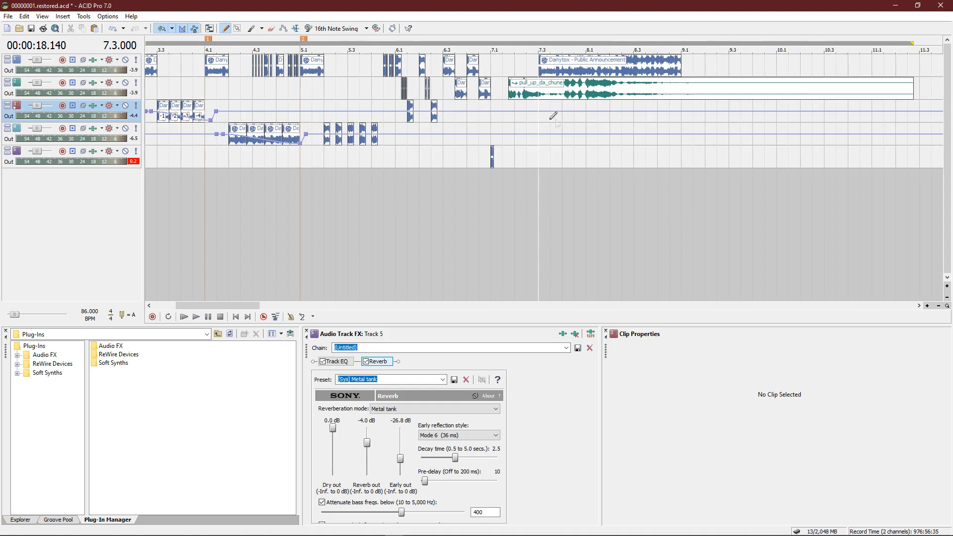
{"action": "left_click", "coordinate": [491, 157]}
{"action": "key", "text": "space"}
{"action": "key", "text": "space"}
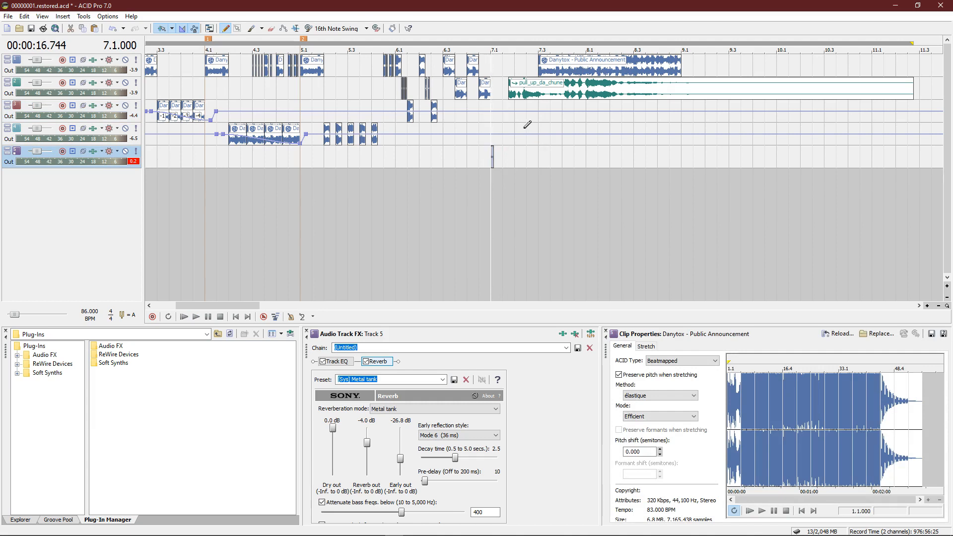
{"action": "key", "text": "space"}
{"action": "key", "text": "space"}
{"action": "left_click_drag", "start_coordinate": [521, 95], "coordinate": [527, 94]}
{"action": "key", "text": "space"}
{"action": "key", "text": "space"}
Delete the track 1 slices from 4.3.000 to just past 4.4.000 and play the section from 4.1.000.
{"action": "left_click", "coordinate": [244, 152]}
{"action": "scroll", "coordinate": [555, 144], "scroll_direction": "up", "scroll_amount": 2}
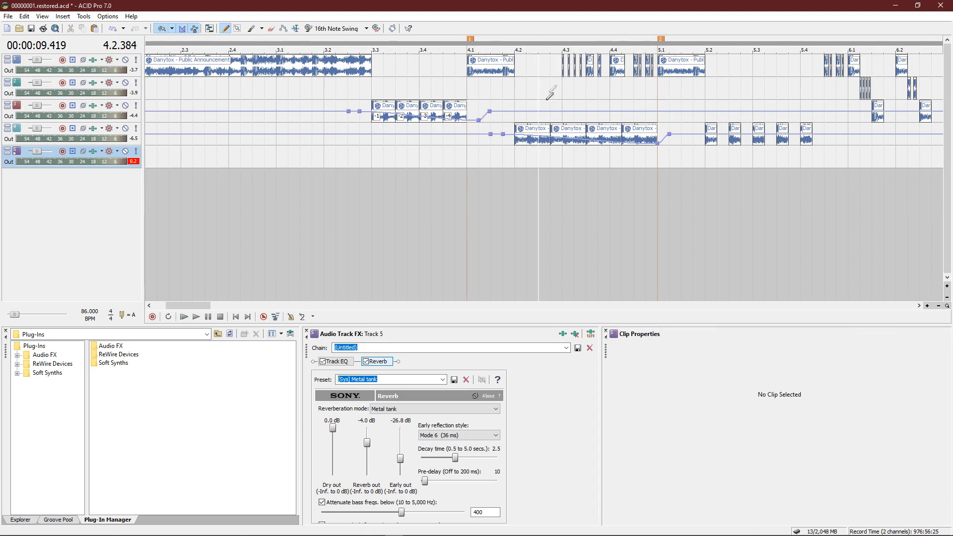
{"action": "left_click", "coordinate": [564, 66]}
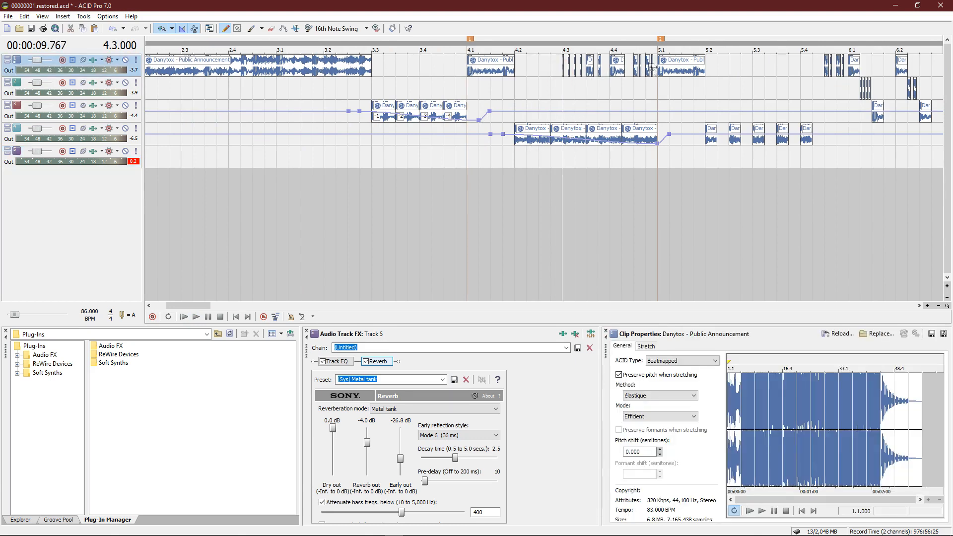
{"action": "left_click", "coordinate": [619, 72]}
{"action": "key", "text": "Delete"}
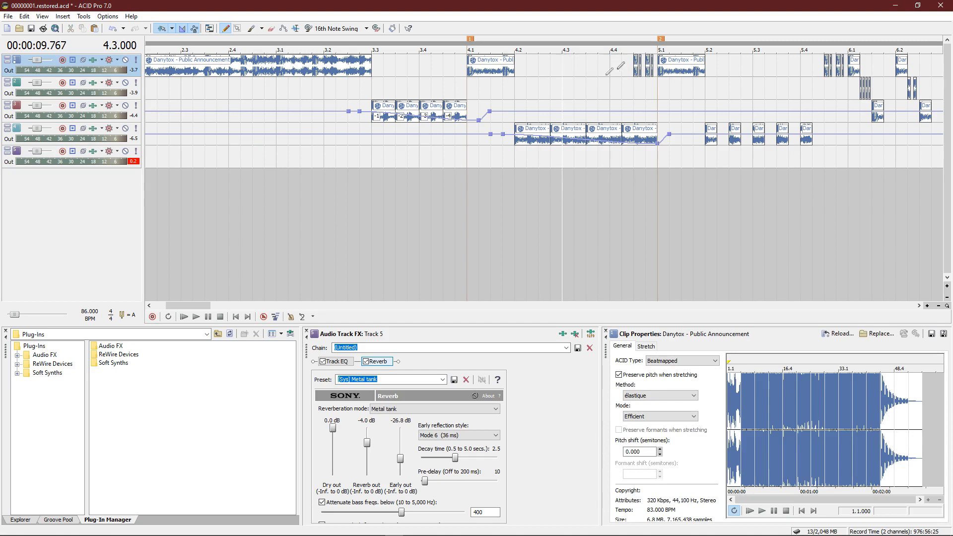
{"action": "left_click", "coordinate": [469, 85]}
{"action": "key", "text": "space"}
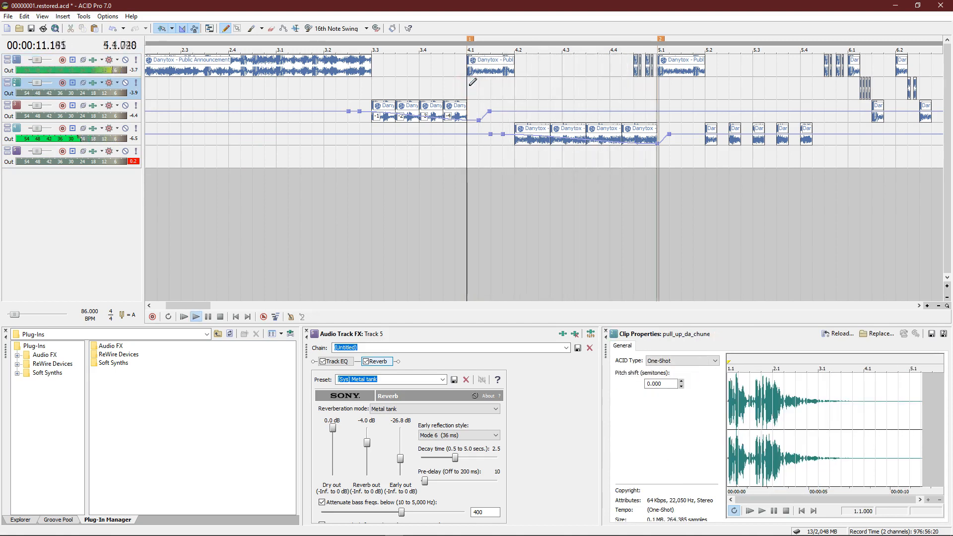
{"action": "key", "text": "space"}
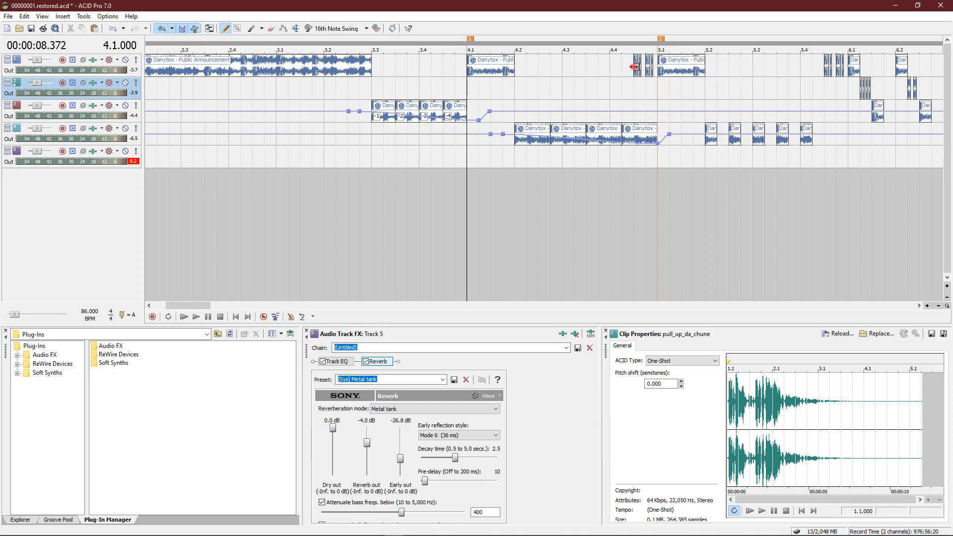
Copy the stutter slices just before 5.1 on track 1 to 4.4.000 and play from 4.1.000.
{"action": "left_click", "coordinate": [634, 64]}
{"action": "left_click_drag", "start_coordinate": [636, 73], "coordinate": [613, 73], "text": "ctrl"}
{"action": "left_click", "coordinate": [471, 91]}
{"action": "key", "text": "space"}
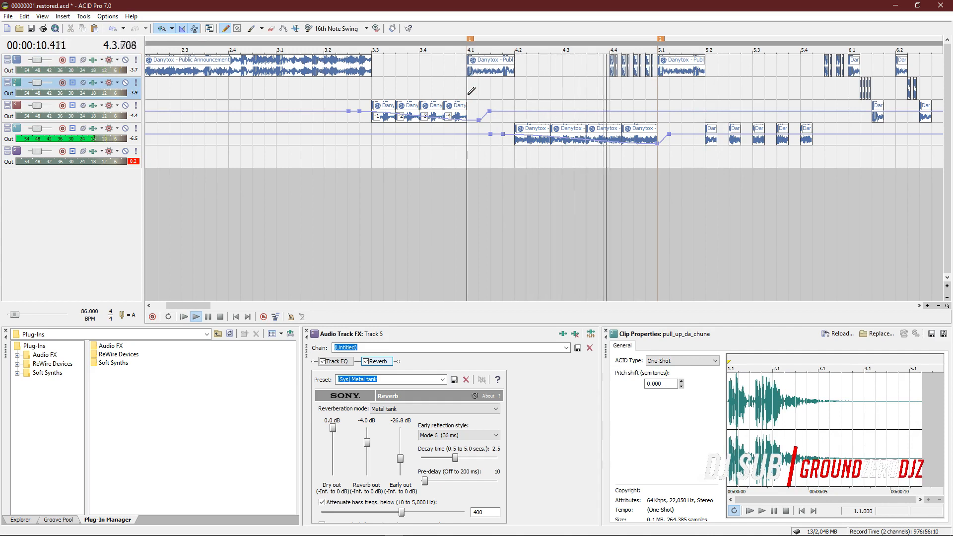
{"action": "key", "text": "space"}
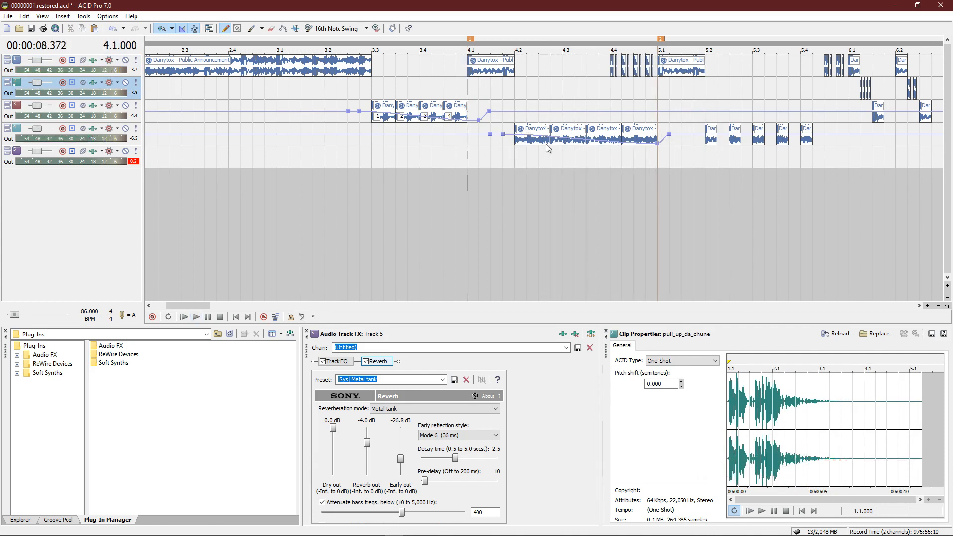
Shorten the first and third echo clips on track 4 to end at 4.2.384 and 4.4.000, and play from 3.4.576.
{"action": "left_click", "coordinate": [539, 146]}
{"action": "key", "text": "s"}
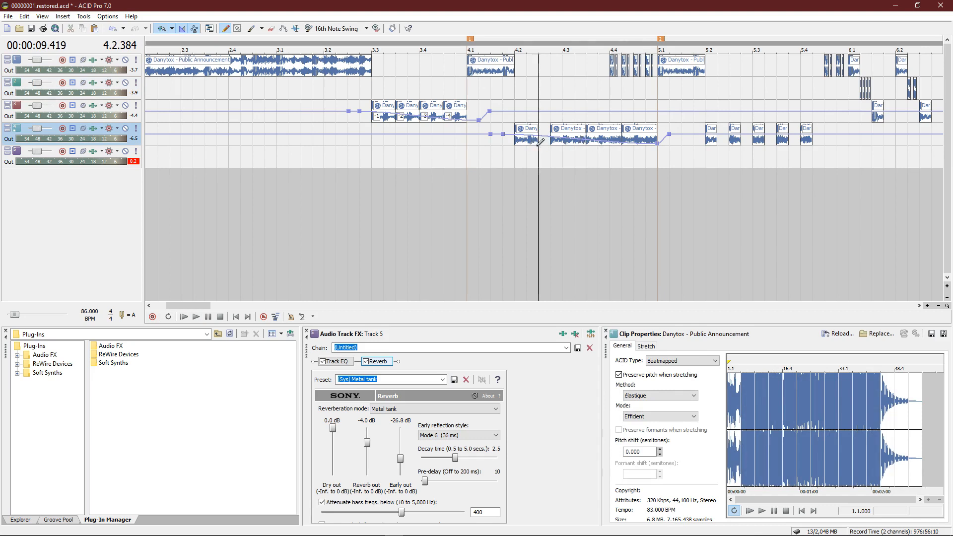
{"action": "left_click", "coordinate": [611, 134]}
{"action": "key", "text": "s"}
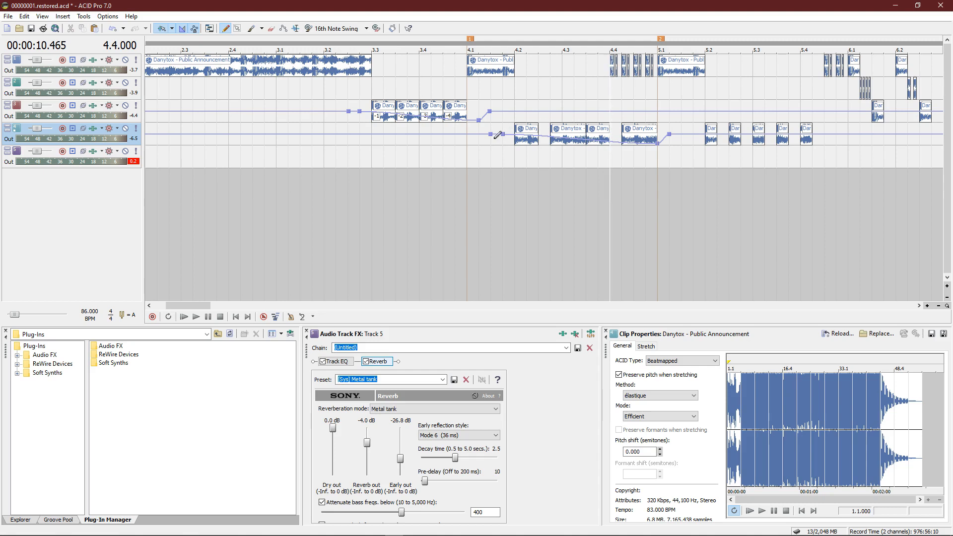
{"action": "left_click", "coordinate": [456, 149]}
{"action": "key", "text": "space"}
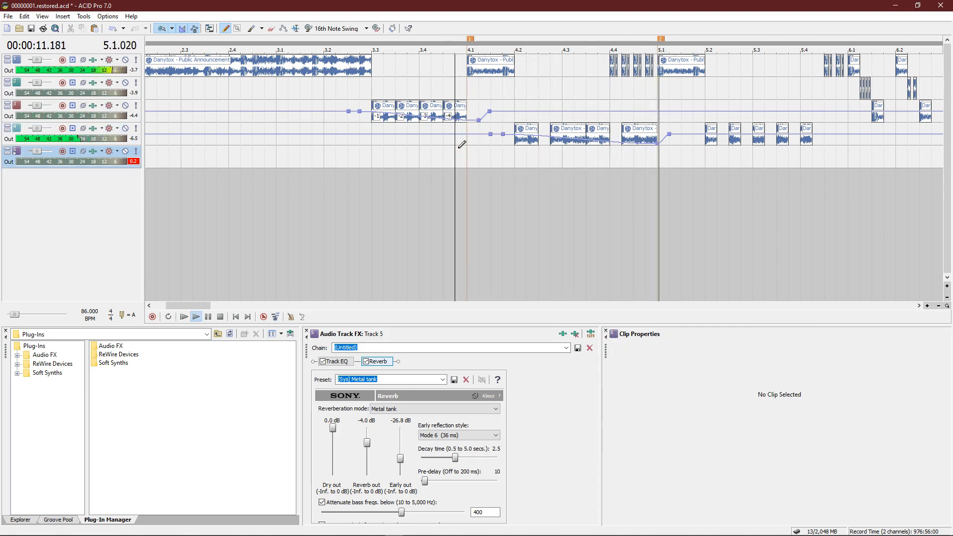
{"action": "key", "text": "space"}
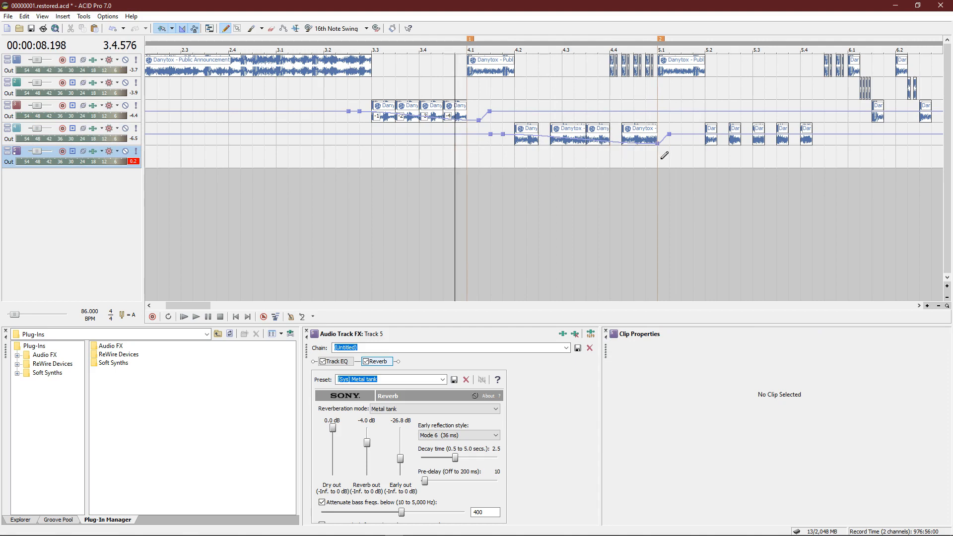
Play the reverb slices on track 4 from 5.2.000.
{"action": "scroll", "coordinate": [660, 156], "scroll_direction": "down", "scroll_amount": 2}
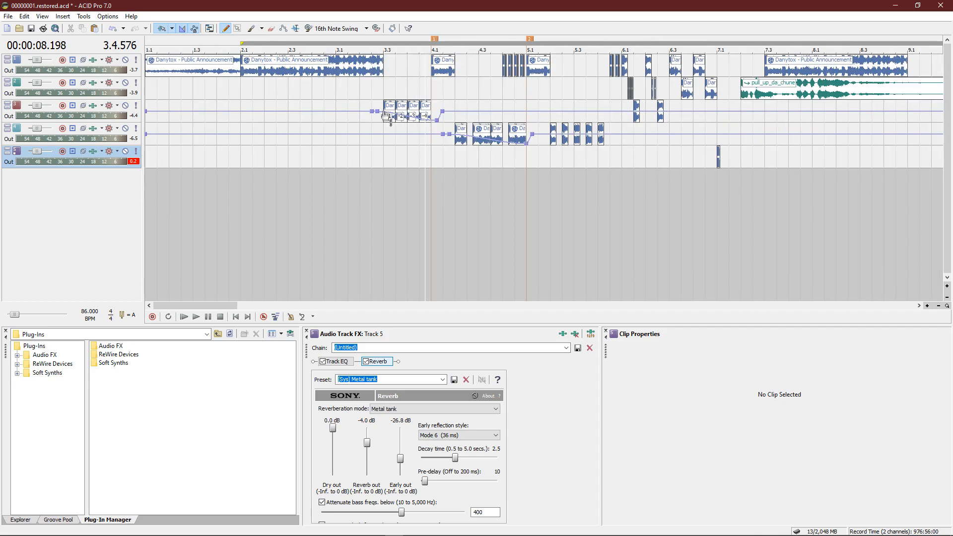
{"action": "left_click", "coordinate": [551, 154]}
{"action": "key", "text": "space"}
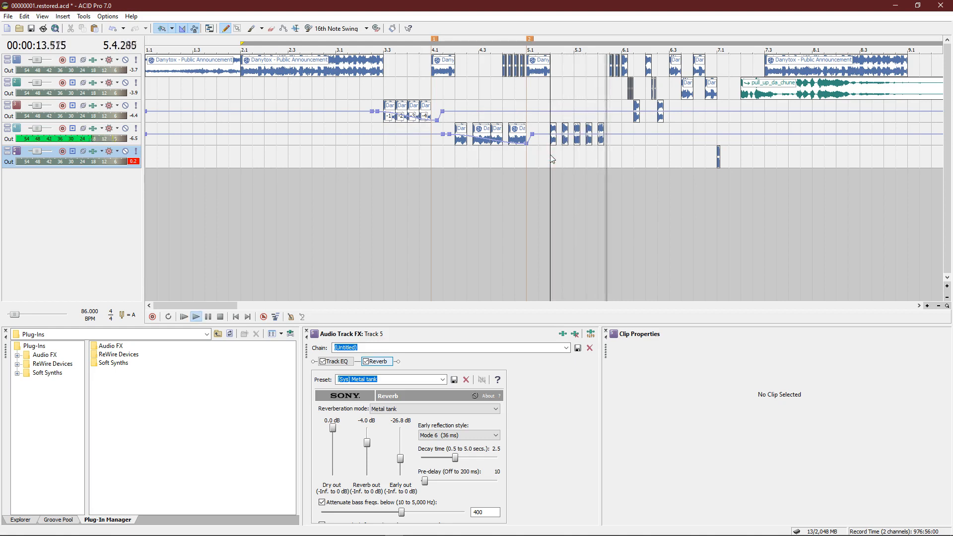
{"action": "key", "text": "space"}
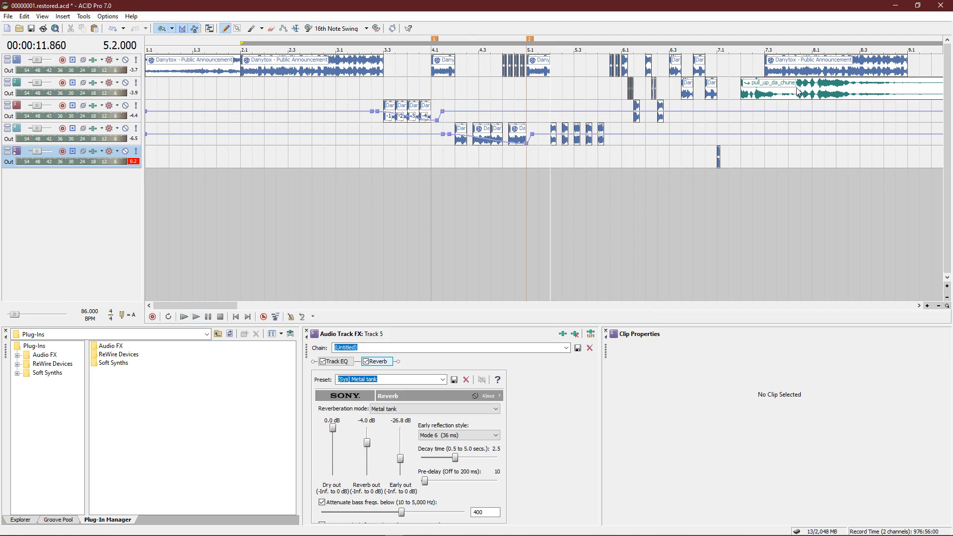
Split the last song clip on track 1 at 7.4.000 and move its second part to 7.4.000 on track 3.
{"action": "left_click", "coordinate": [791, 75]}
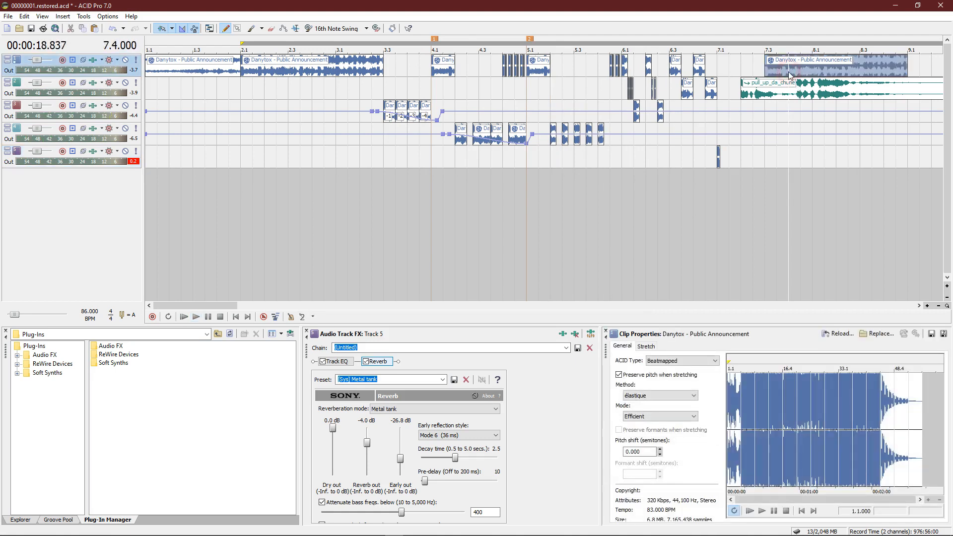
{"action": "key", "text": "s"}
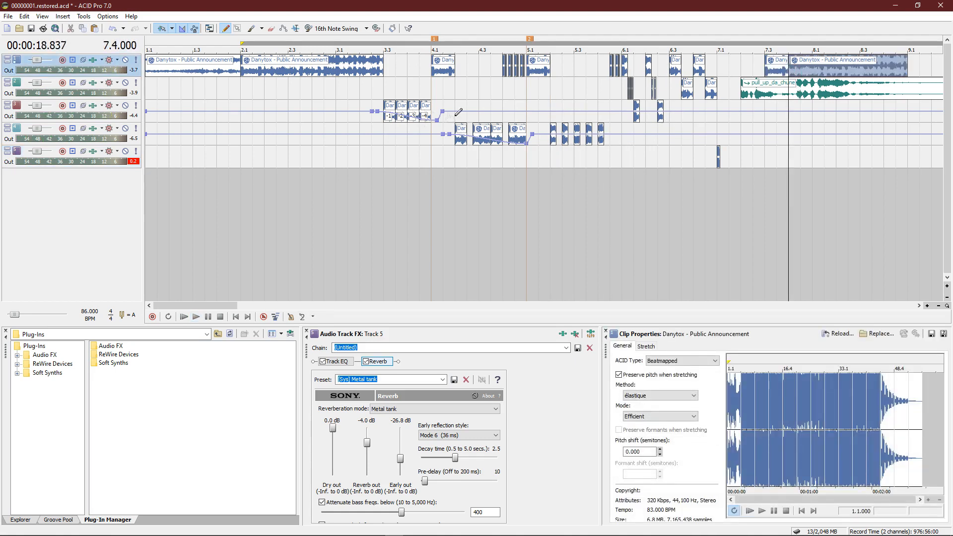
{"action": "key", "text": "Delete"}
{"action": "left_click", "coordinate": [790, 115]}
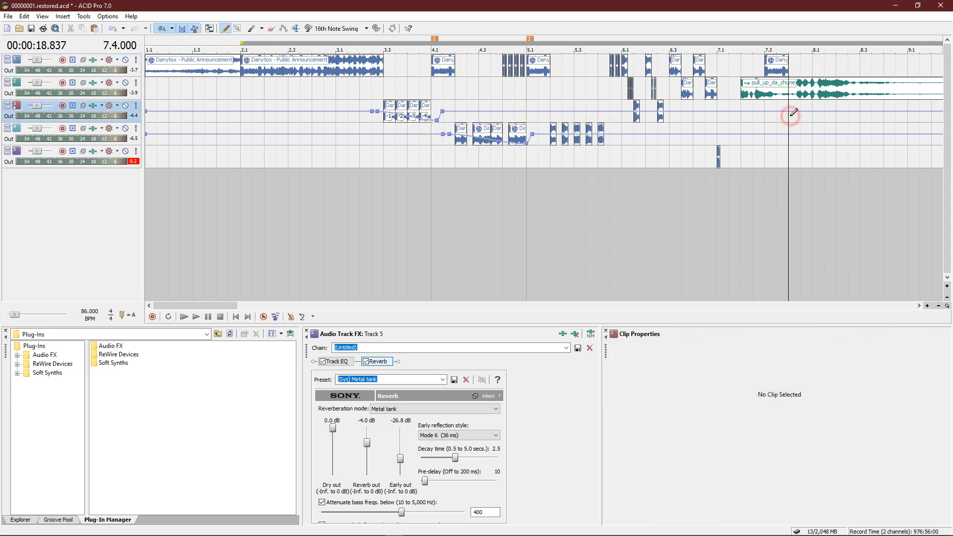
{"action": "key", "text": "ctrl+v"}
{"action": "scroll", "coordinate": [786, 101], "scroll_direction": "up", "scroll_amount": 2}
{"action": "scroll", "coordinate": [387, 112], "scroll_direction": "down", "scroll_amount": 1}
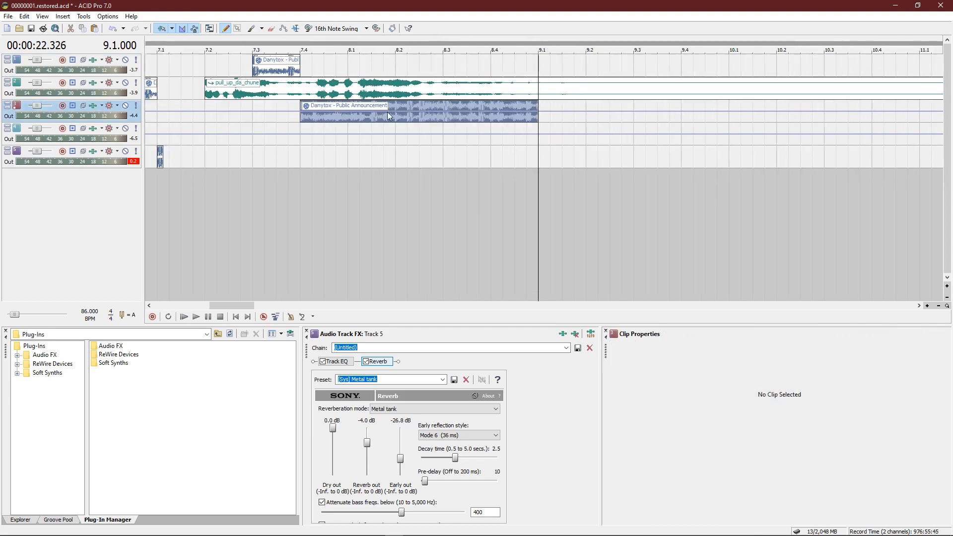
Trim the pull_up_da_chune clip on track 2 to end at 7.4.000 and fade out its second half.
{"action": "left_click", "coordinate": [304, 94]}
{"action": "key", "text": "s"}
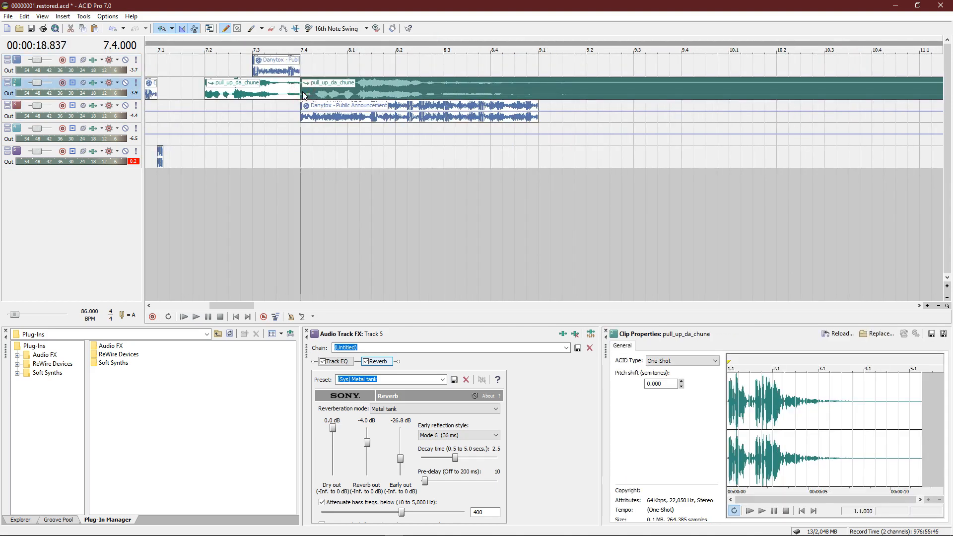
{"action": "key", "text": "Delete"}
{"action": "left_click_drag", "start_coordinate": [299, 80], "coordinate": [239, 79]}
Play the song clip on track 3 from 7.4.000.
{"action": "left_click", "coordinate": [299, 116]}
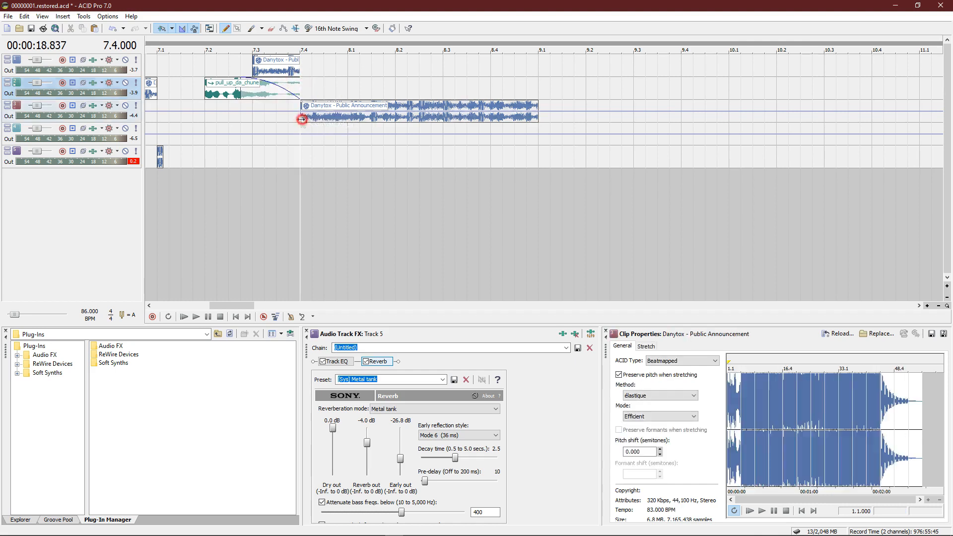
{"action": "key", "text": "space"}
{"action": "key", "text": "space"}
{"action": "scroll", "coordinate": [404, 141], "scroll_direction": "up", "scroll_amount": 3}
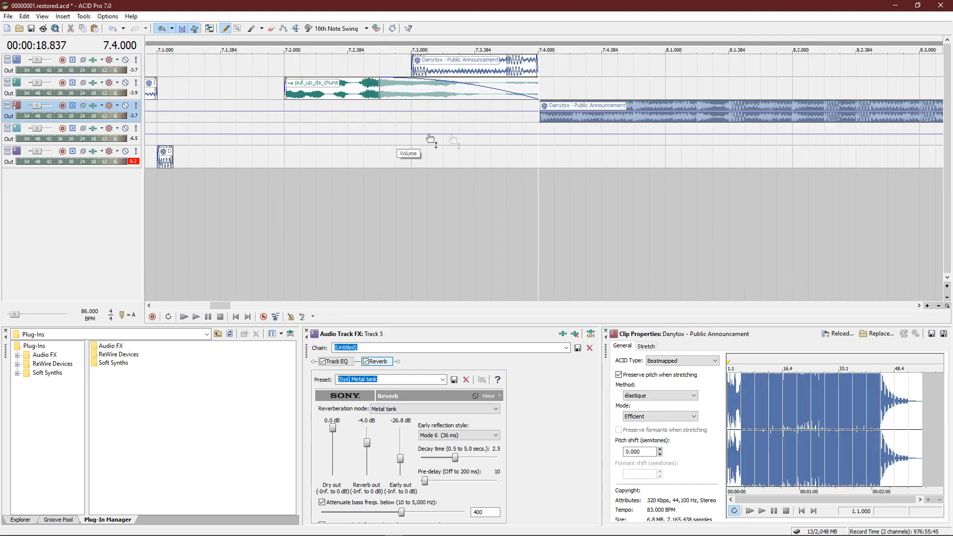
{"action": "scroll", "coordinate": [569, 143], "scroll_direction": "up", "scroll_amount": 1}
{"action": "key", "text": "space"}
{"action": "scroll", "coordinate": [581, 143], "scroll_direction": "down", "scroll_amount": 3}
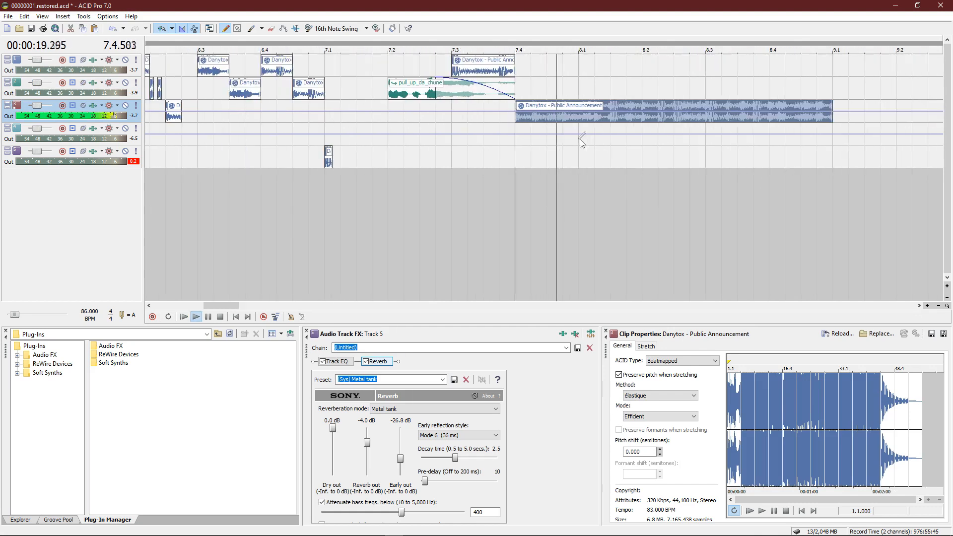
{"action": "key", "text": "space"}
Trim the song clip on track 3 to end at 8.3.000.
{"action": "left_click", "coordinate": [704, 120]}
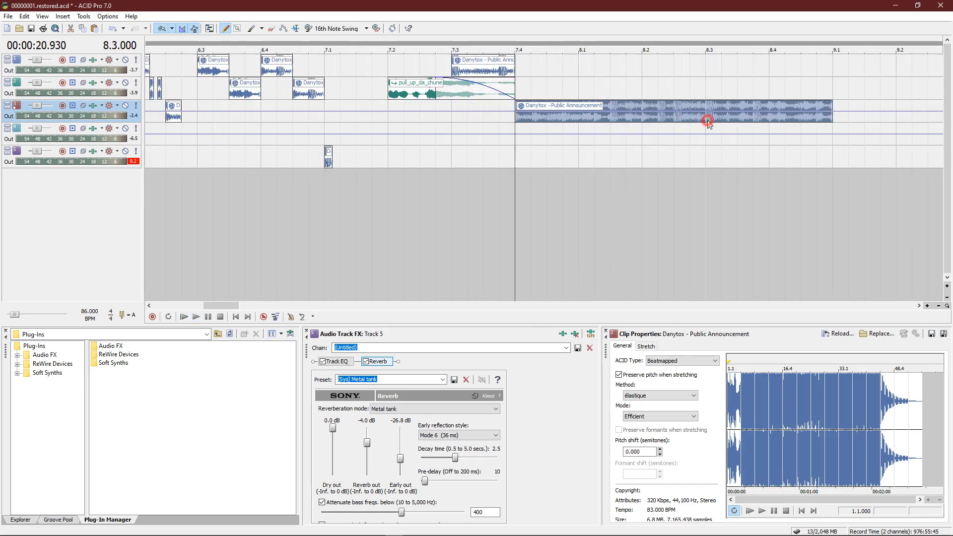
{"action": "key", "text": "s"}
{"action": "key", "text": "Delete"}
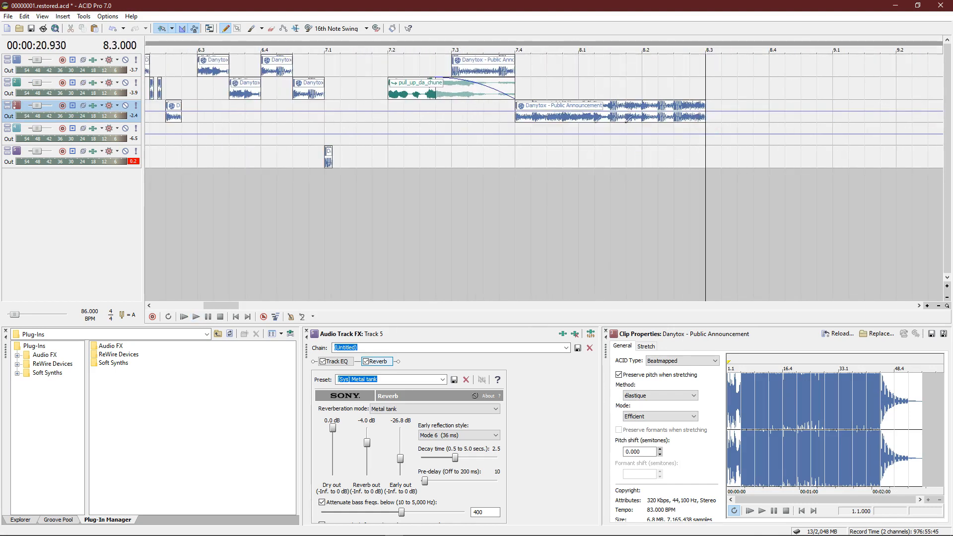
Erase every second grid segment of the track 3 clip from 7.4.000 to 8.1.000, leaving eight stutter slices.
{"action": "left_click", "coordinate": [516, 118]}
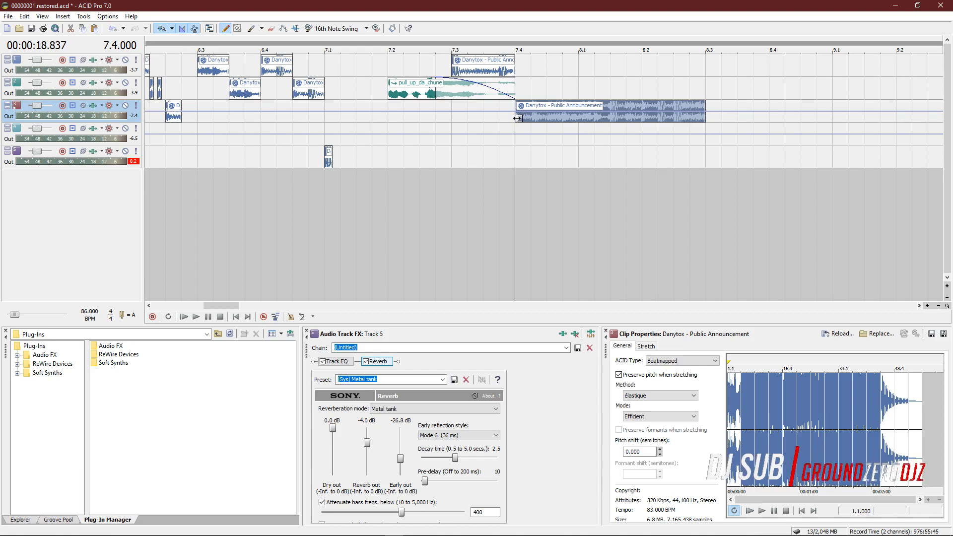
{"action": "scroll", "coordinate": [518, 119], "scroll_direction": "up", "scroll_amount": 3}
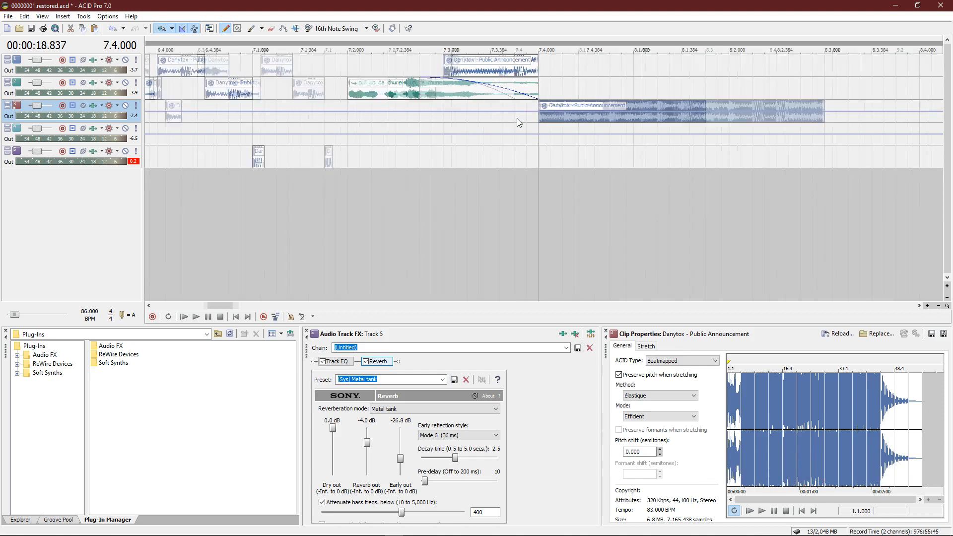
{"action": "scroll", "coordinate": [518, 122], "scroll_direction": "up", "scroll_amount": 2}
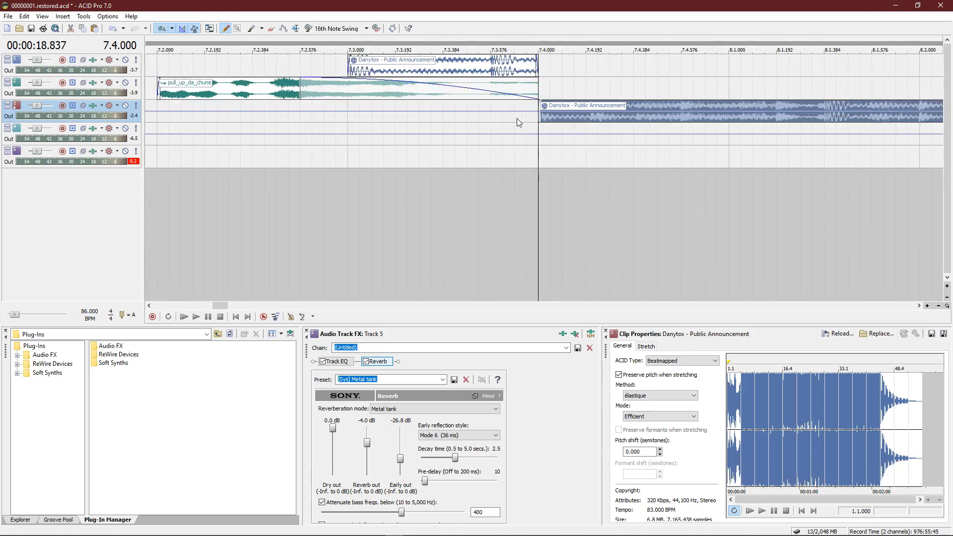
{"action": "left_click", "coordinate": [273, 28]}
{"action": "left_click", "coordinate": [560, 117]}
{"action": "left_click", "coordinate": [582, 116]}
{"action": "left_click", "coordinate": [605, 115]}
{"action": "left_click", "coordinate": [626, 113]}
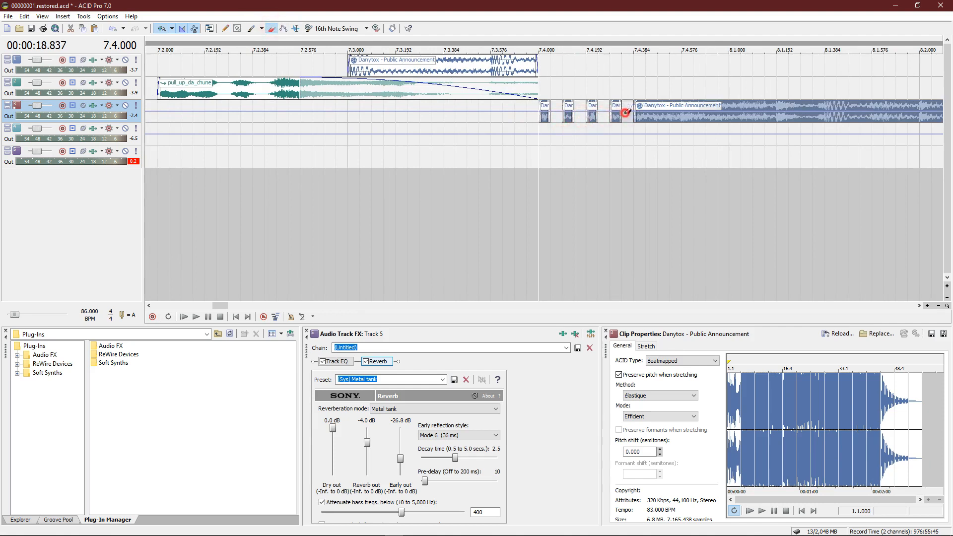
{"action": "left_click", "coordinate": [651, 116]}
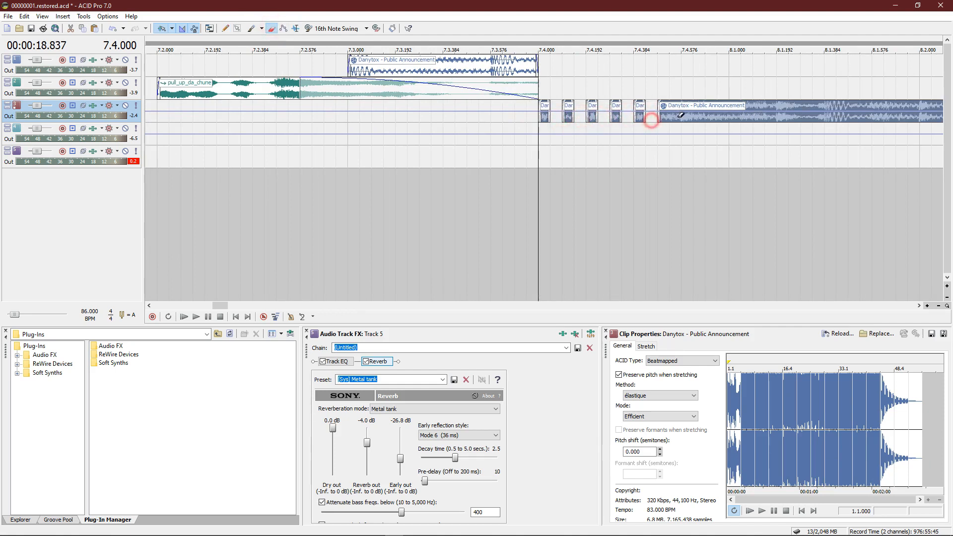
{"action": "left_click", "coordinate": [675, 115]}
{"action": "left_click", "coordinate": [699, 115]}
{"action": "left_click", "coordinate": [723, 115]}
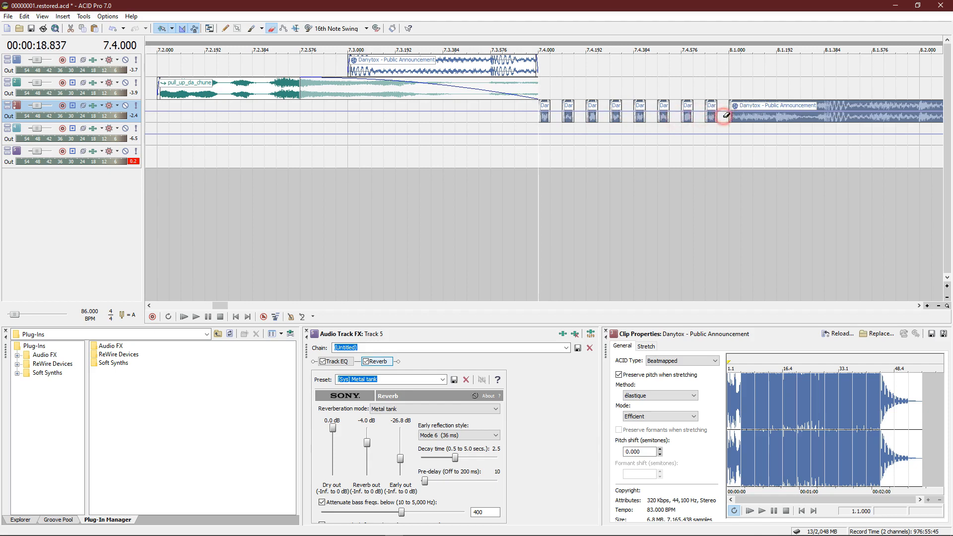
Erase every second segment of the track 3 clip on a finer grid from 8.1.000 to 8.1.384, leaving eight shorter slices.
{"action": "left_click", "coordinate": [731, 119]}
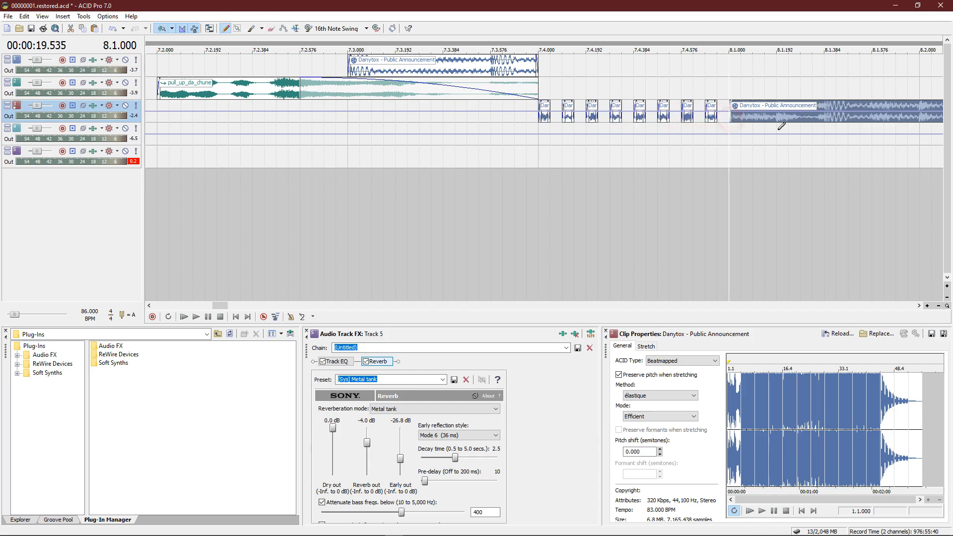
{"action": "scroll", "coordinate": [830, 155], "scroll_direction": "up", "scroll_amount": 2}
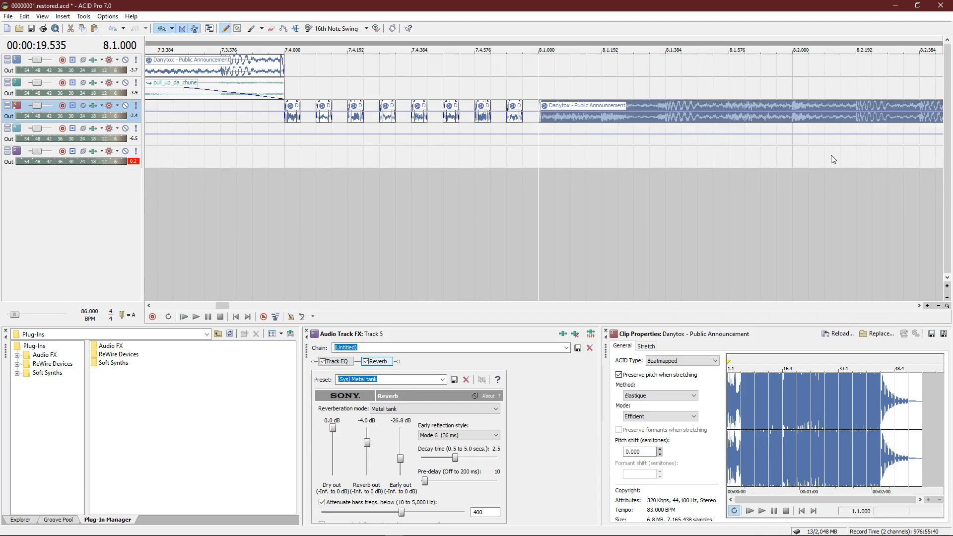
{"action": "left_click", "coordinate": [272, 29]}
{"action": "left_click", "coordinate": [554, 115]}
{"action": "left_click", "coordinate": [579, 115]}
{"action": "left_click", "coordinate": [605, 118]}
{"action": "left_click", "coordinate": [629, 118]}
{"action": "left_click", "coordinate": [654, 115]}
{"action": "left_click", "coordinate": [676, 116]}
{"action": "left_click", "coordinate": [697, 116]}
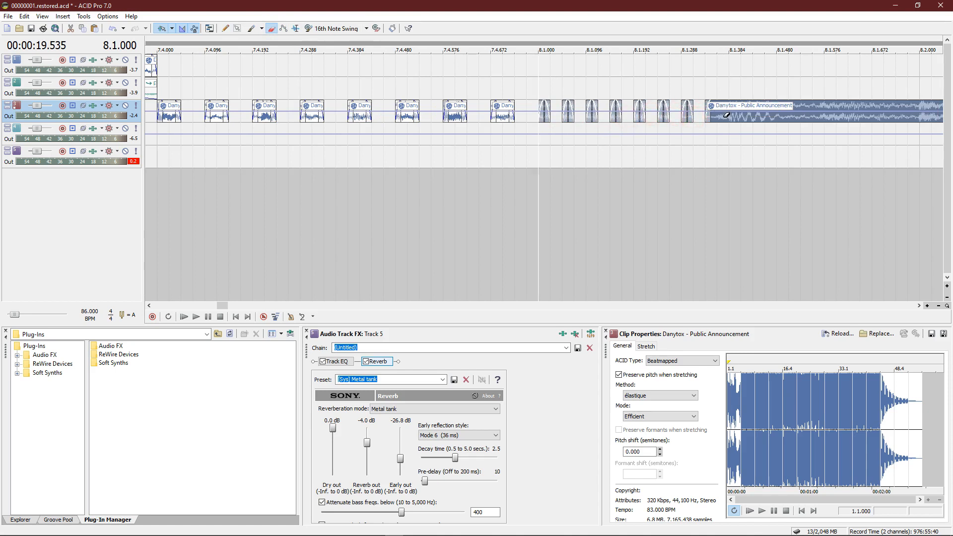
{"action": "left_click", "coordinate": [722, 118]}
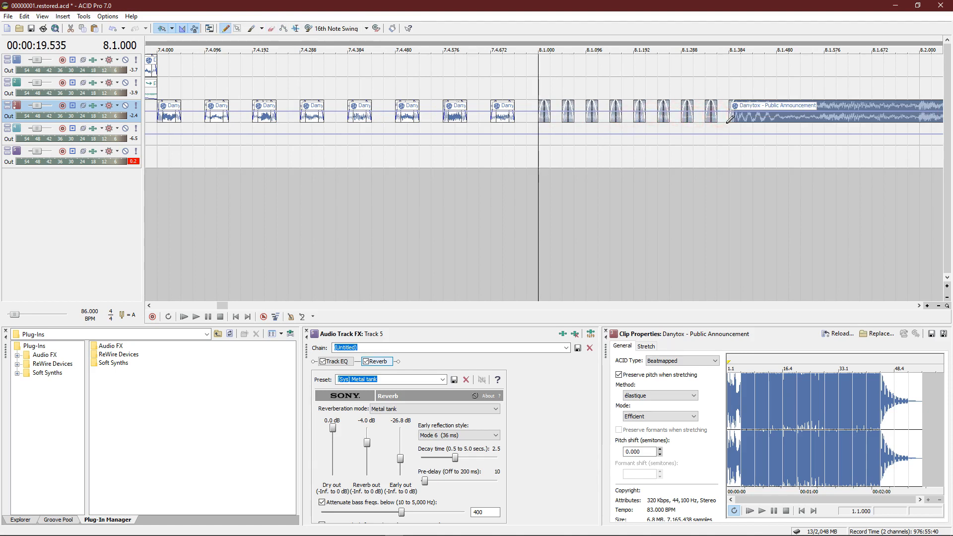
Add a marker at 8.3.000 and copy the track 1 song clip from 7.3.000 to it.
{"action": "scroll", "coordinate": [730, 119], "scroll_direction": "down", "scroll_amount": 4}
{"action": "left_click", "coordinate": [633, 124]}
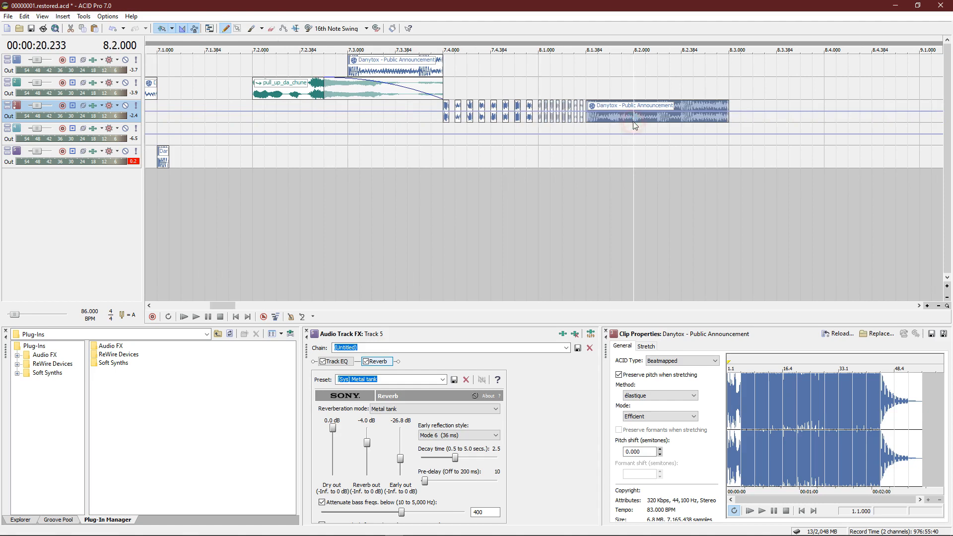
{"action": "left_click", "coordinate": [731, 129]}
{"action": "key", "text": "m"}
{"action": "left_click", "coordinate": [352, 65]}
{"action": "left_click_drag", "start_coordinate": [351, 66], "coordinate": [739, 77]}
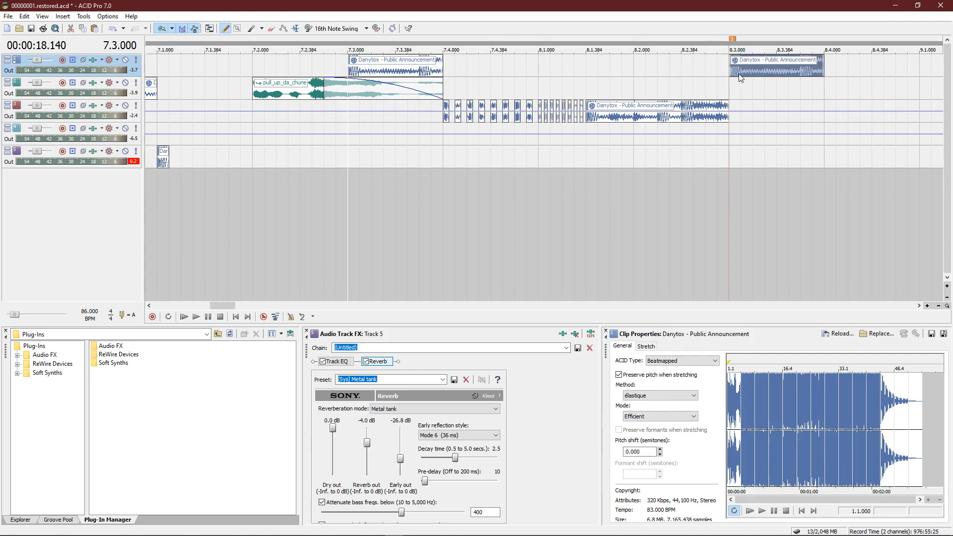
Play the new stutter section from 7.3.000.
{"action": "left_click", "coordinate": [347, 149]}
{"action": "key", "text": "space"}
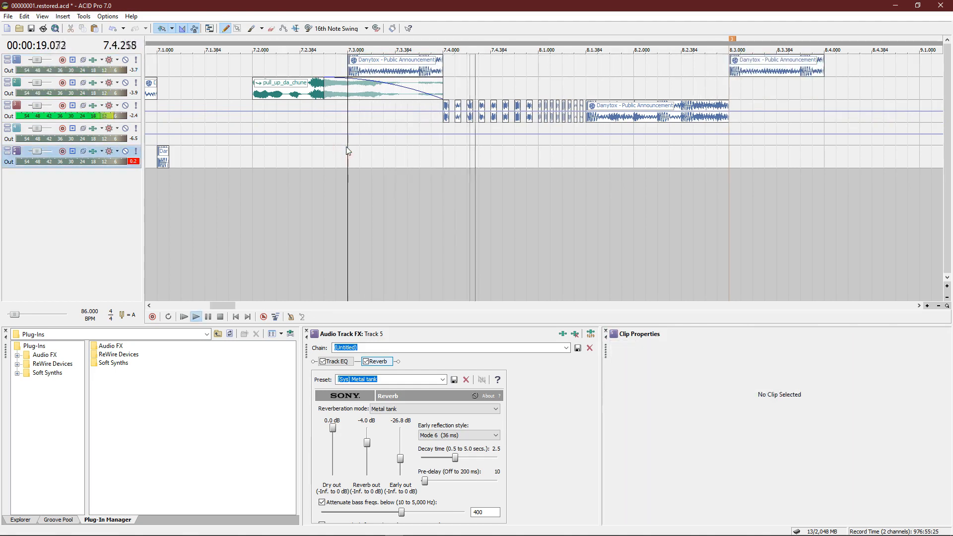
{"action": "key", "text": "space"}
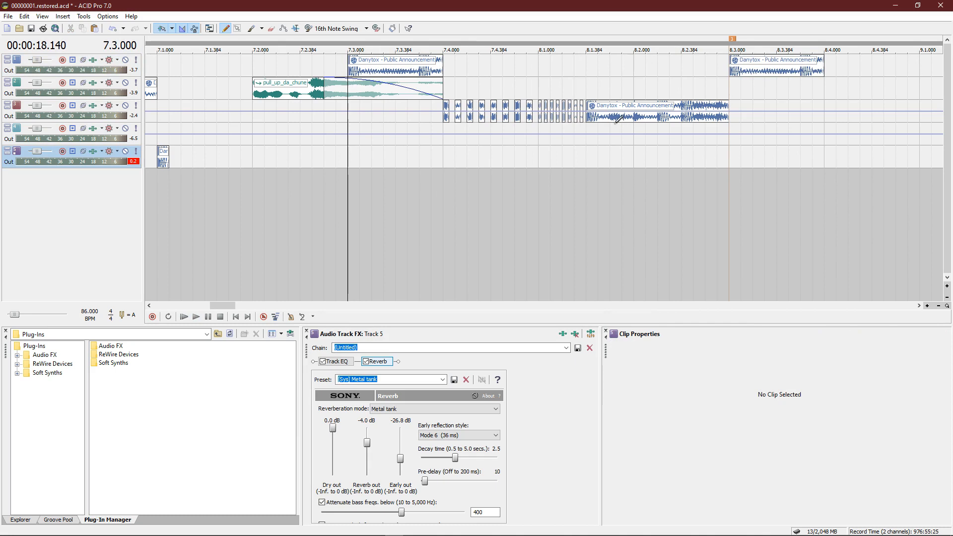
Trim the remaining track 3 clip to end at 8.2.000 and move it to 8.1.384 on track 4.
{"action": "left_click", "coordinate": [630, 122]}
{"action": "key", "text": "s"}
{"action": "key", "text": "Delete"}
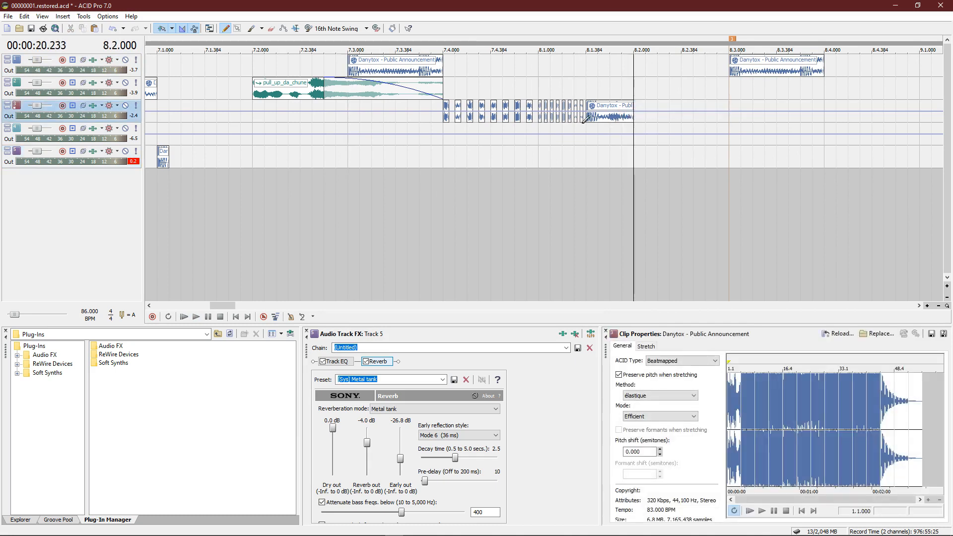
{"action": "left_click", "coordinate": [588, 120]}
{"action": "key", "text": "Delete"}
{"action": "left_click", "coordinate": [588, 141]}
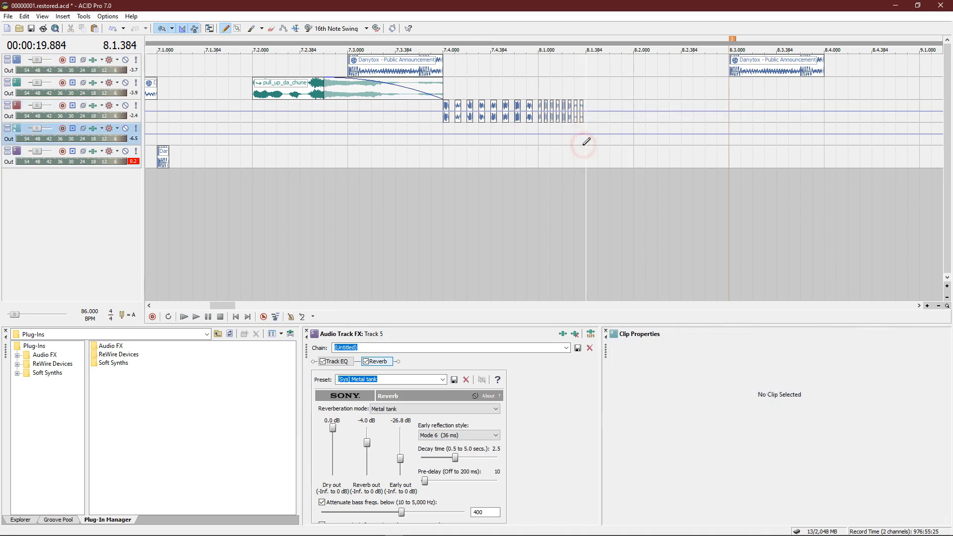
{"action": "left_click", "coordinate": [588, 142]}
{"action": "key", "text": "space"}
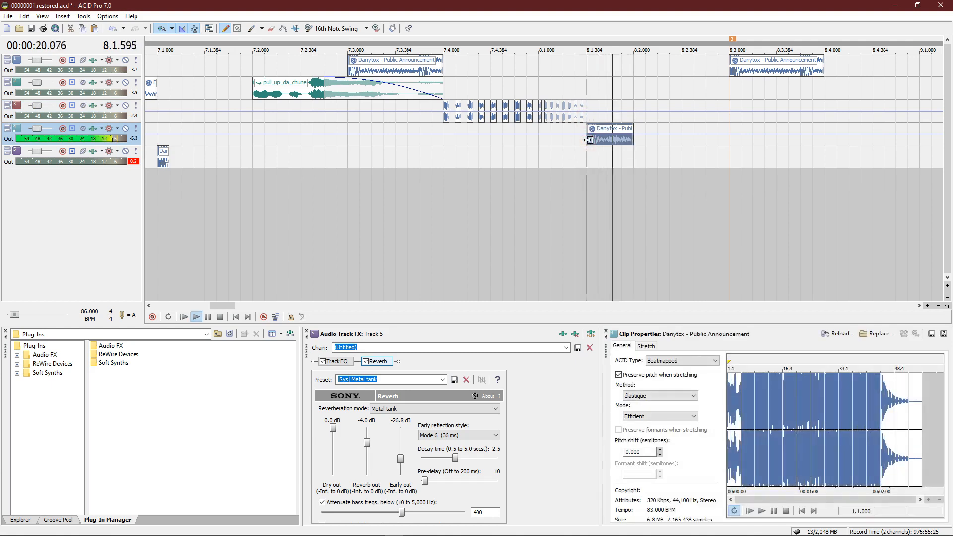
{"action": "key", "text": "space"}
Play the sequence from 7.3.000 through the clip on track 4.
{"action": "left_click", "coordinate": [345, 151]}
{"action": "key", "text": "space"}
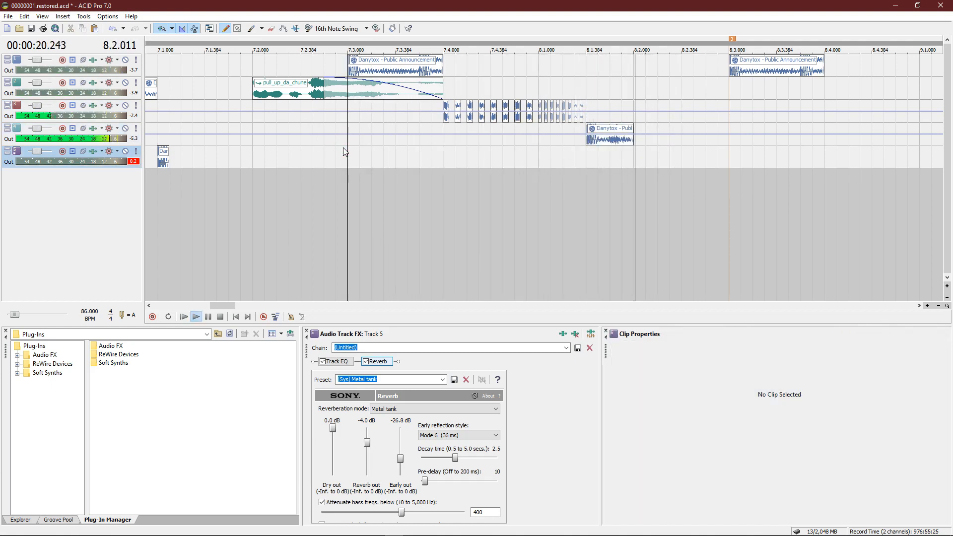
{"action": "key", "text": "space"}
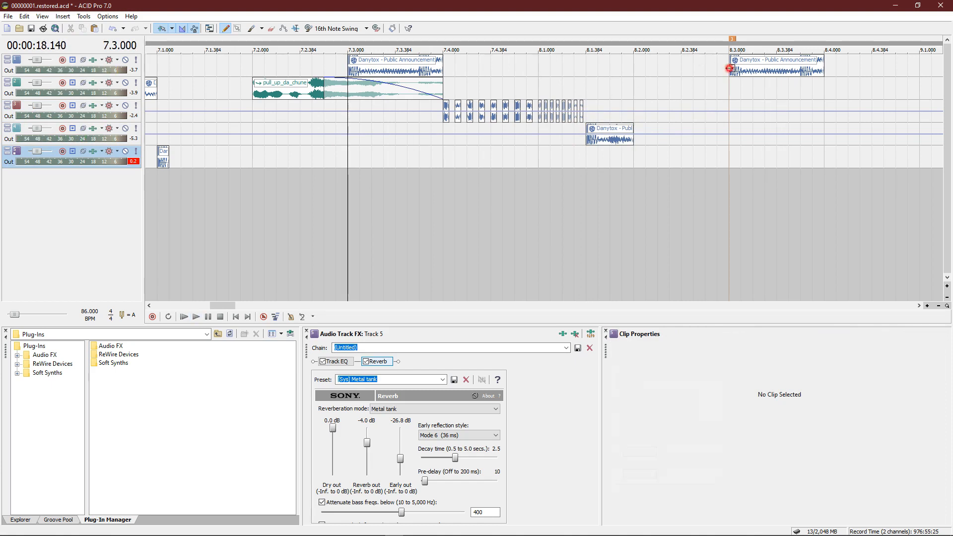
Copy the four stutter slices at 5.4.384 on track 1 to 8.2.000 on the same track.
{"action": "left_click", "coordinate": [731, 65]}
{"action": "scroll", "coordinate": [416, 117], "scroll_direction": "down", "scroll_amount": 4}
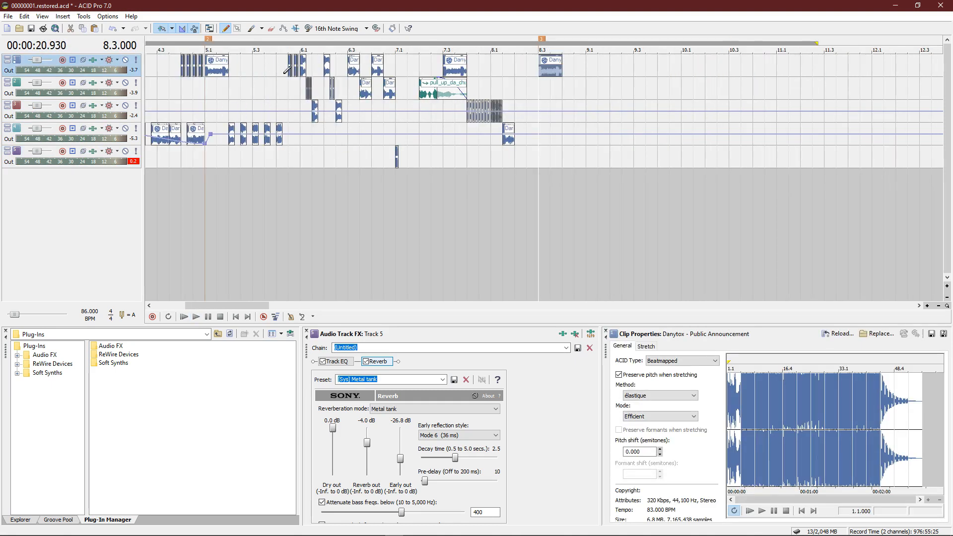
{"action": "left_click", "coordinate": [288, 73]}
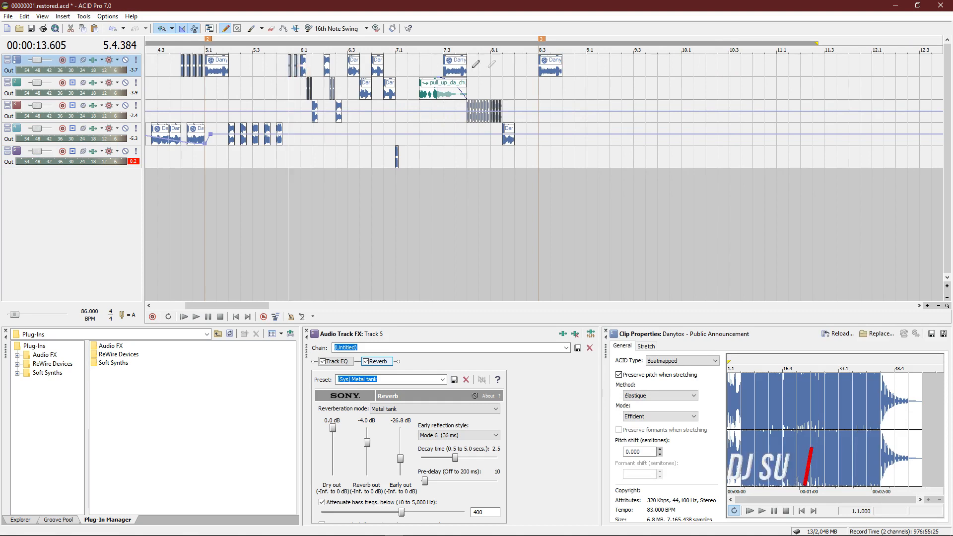
{"action": "left_click", "coordinate": [515, 67]}
{"action": "left_click", "coordinate": [527, 91]}
{"action": "scroll", "coordinate": [533, 92], "scroll_direction": "up", "scroll_amount": 5}
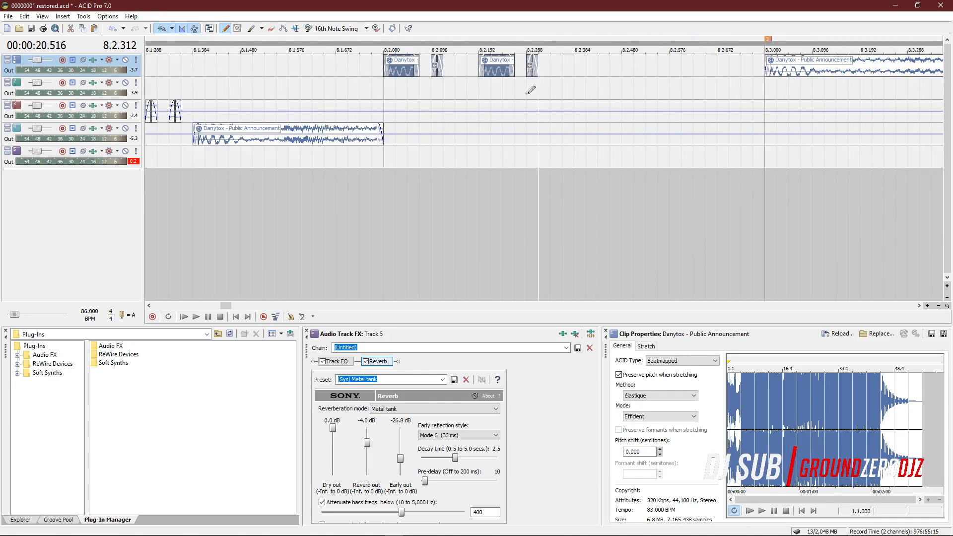
Copy a wide and a narrow track 1 slice to 8.2.384 and 8.2.576, and extend the wide one to about 8.2.500.
{"action": "left_click", "coordinate": [385, 67]}
{"action": "left_click_drag", "start_coordinate": [385, 67], "coordinate": [673, 71]}
{"action": "left_click", "coordinate": [532, 69]}
{"action": "left_click", "coordinate": [610, 68]}
{"action": "left_click_drag", "start_coordinate": [609, 68], "coordinate": [633, 69]}
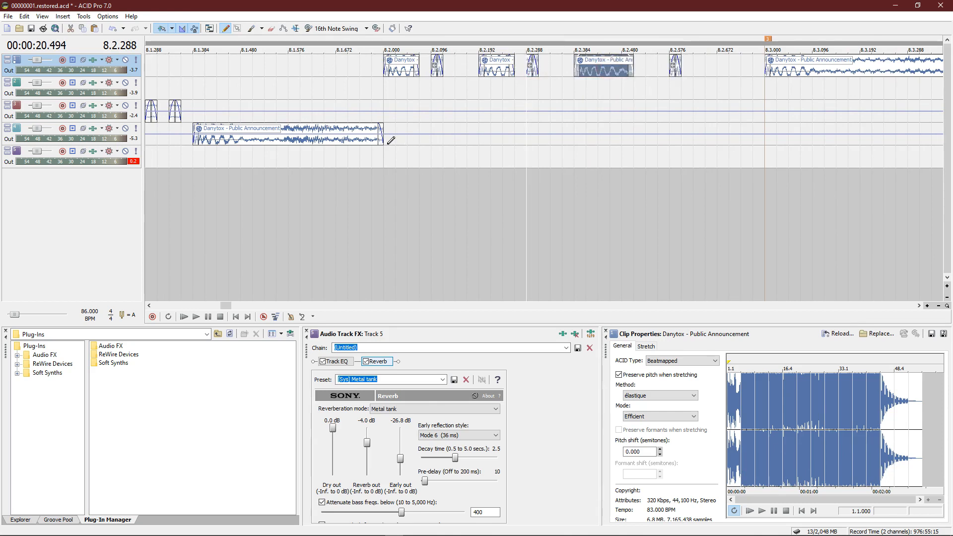
Play the sequence from 7.3.000 through the stutter slices.
{"action": "scroll", "coordinate": [323, 157], "scroll_direction": "down", "scroll_amount": 3}
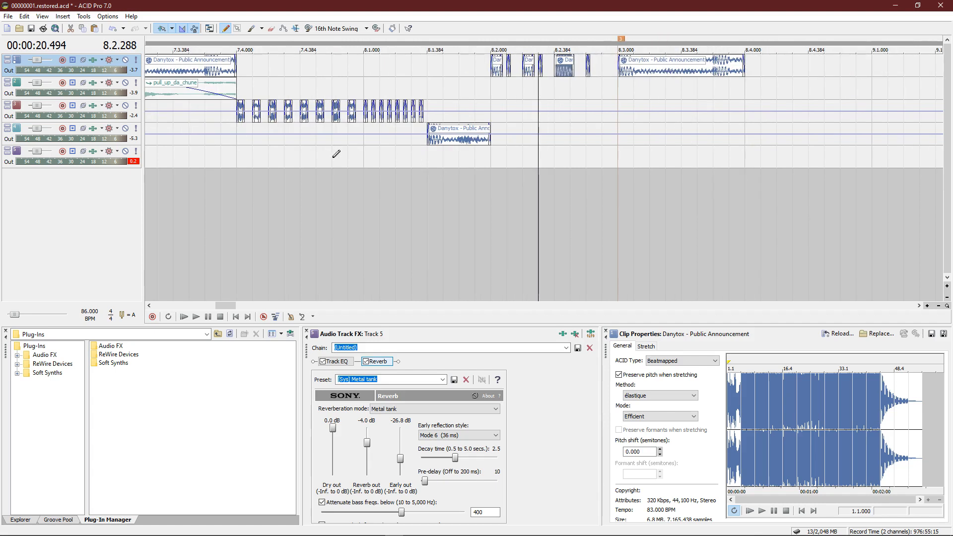
{"action": "scroll", "coordinate": [333, 156], "scroll_direction": "down", "scroll_amount": 1}
{"action": "left_click", "coordinate": [218, 143]}
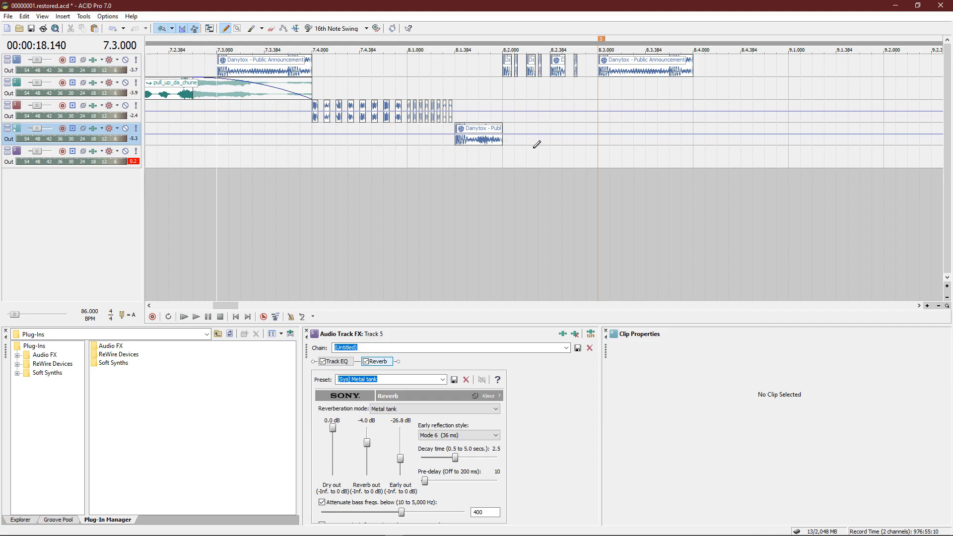
{"action": "key", "text": "space"}
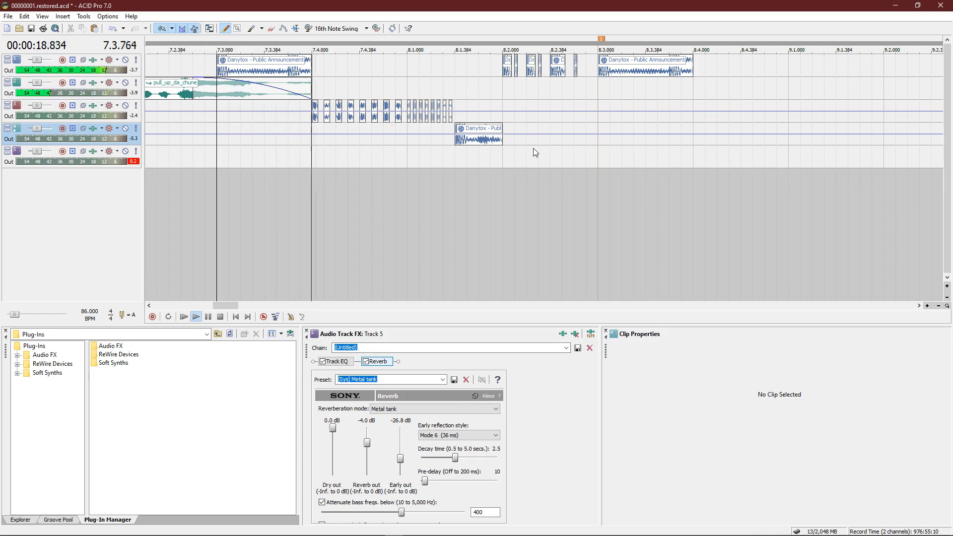
{"action": "key", "text": "space"}
{"action": "key", "text": "space"}
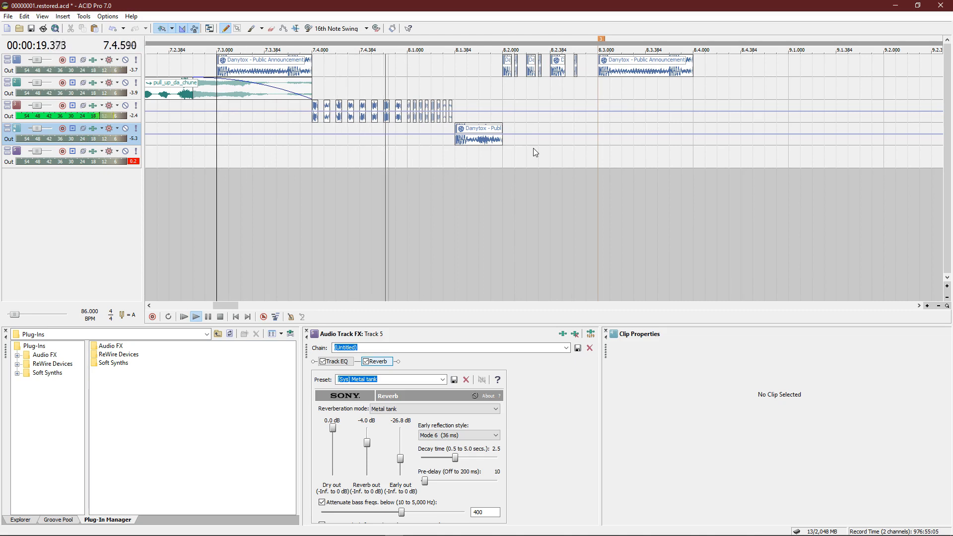
{"action": "key", "text": "space"}
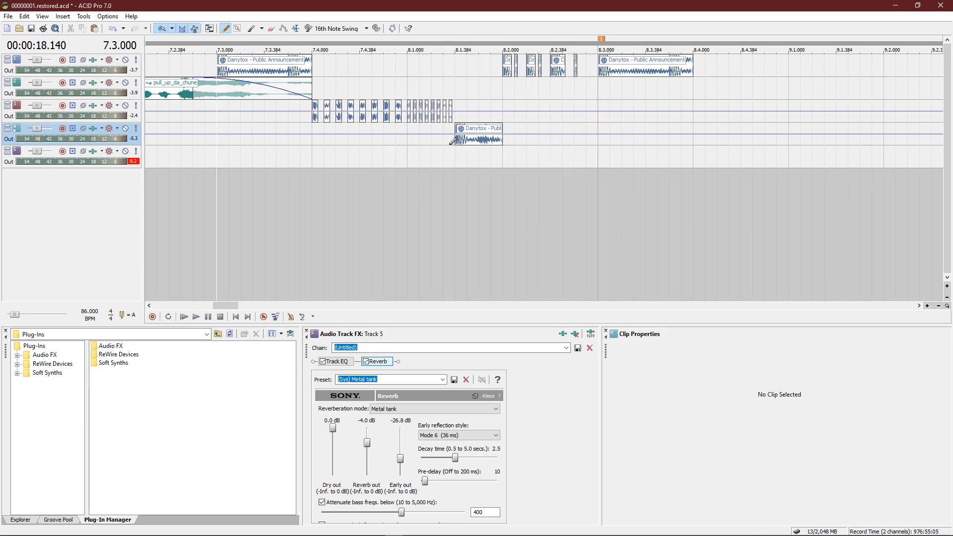
Copy the track 4 clip at 8.1.384 to about 8.2.096 on the same track and save the project.
{"action": "left_click", "coordinate": [469, 140]}
{"action": "left_click_drag", "start_coordinate": [469, 141], "coordinate": [533, 143]}
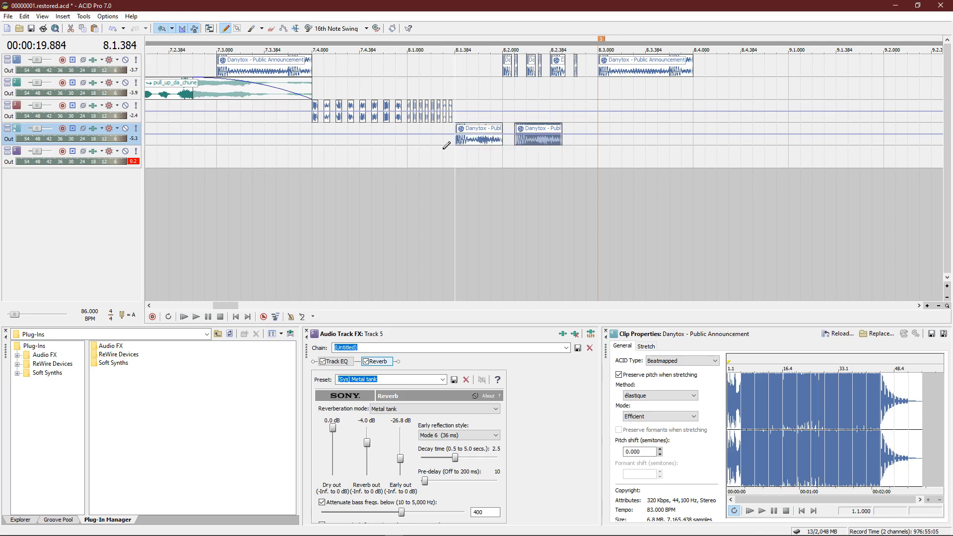
{"action": "key", "text": "ctrl+s"}
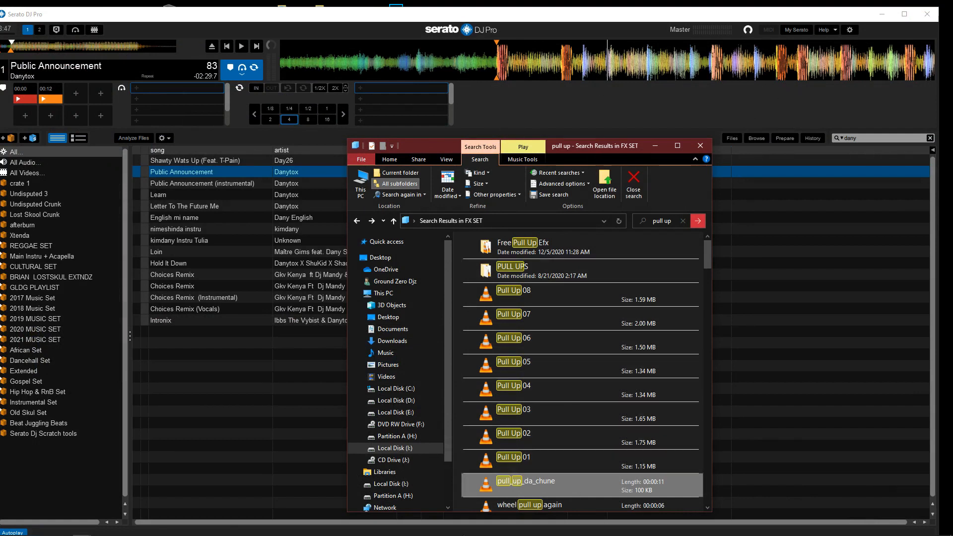
Launch ACID Pro again to return to the 00000001.restored.acd project.
{"action": "key", "text": "super"}
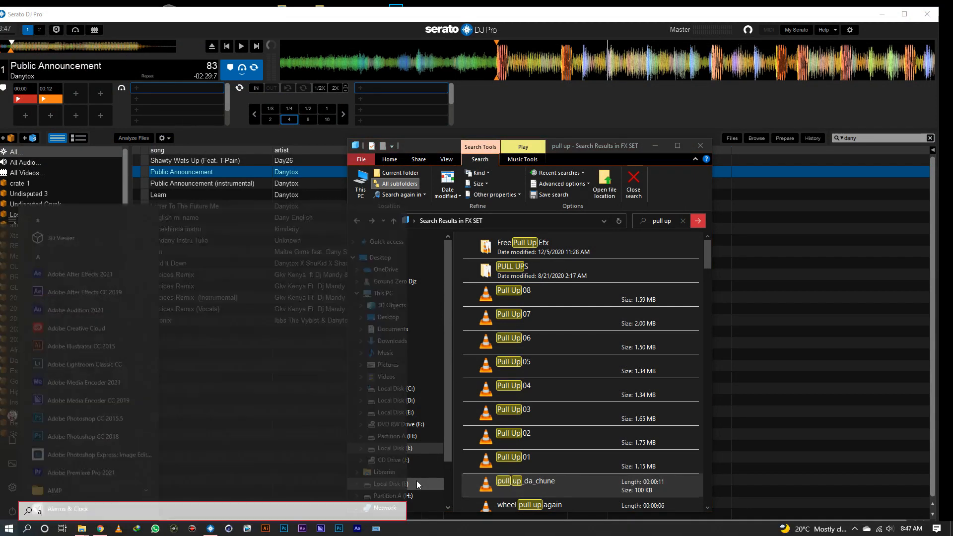
{"action": "type", "text": "ac"}
{"action": "left_click", "coordinate": [68, 255]}
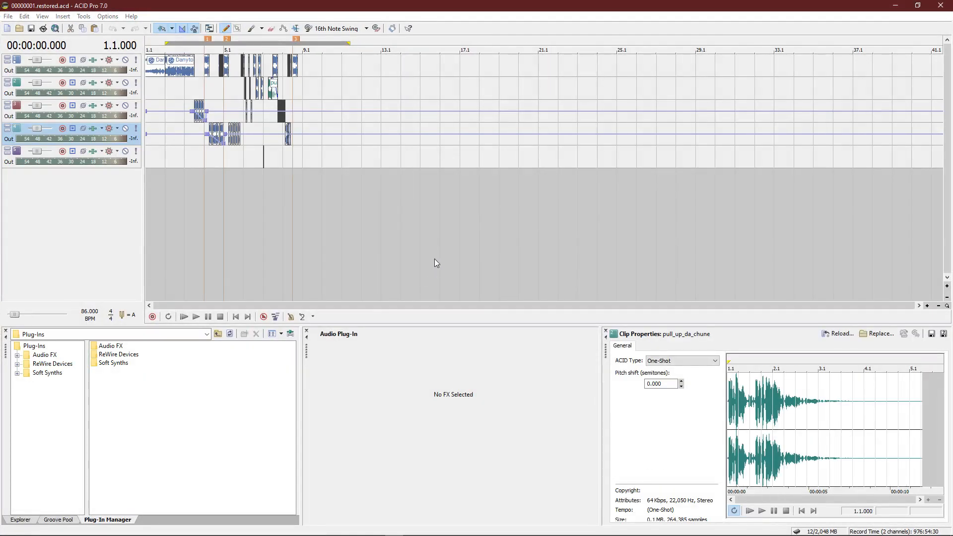
Play the section from 8.1.384 through the two track 4 clips.
{"action": "scroll", "coordinate": [454, 142], "scroll_direction": "up", "scroll_amount": 6}
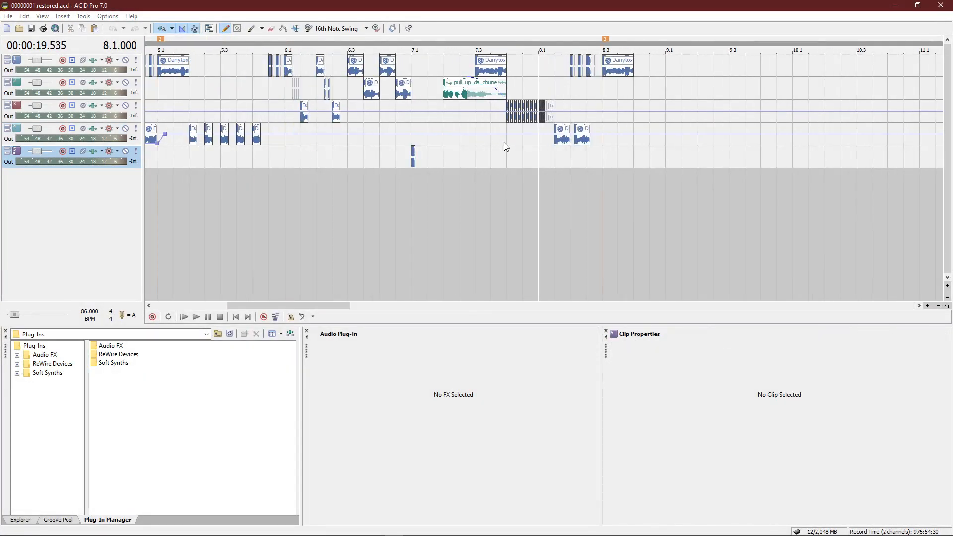
{"action": "left_click", "coordinate": [588, 157]}
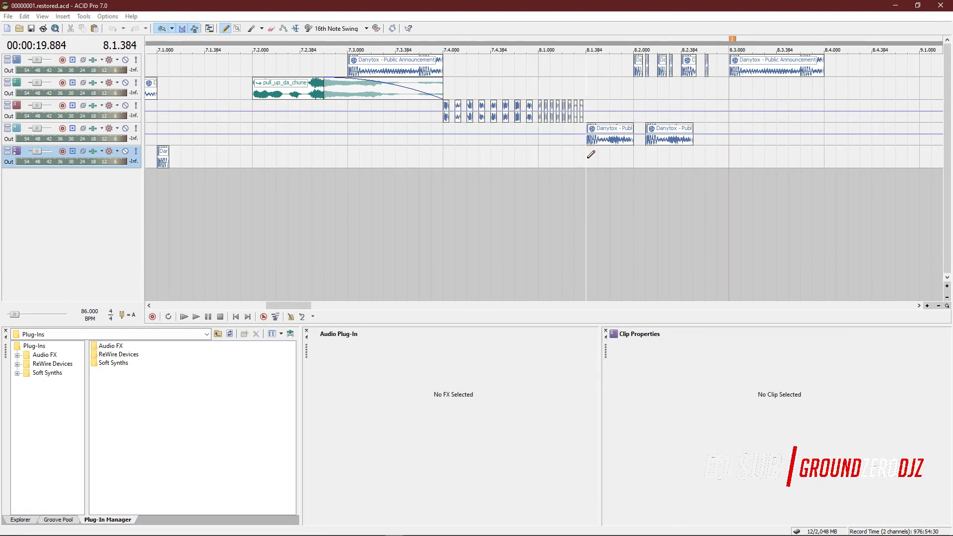
{"action": "scroll", "coordinate": [662, 161], "scroll_direction": "up", "scroll_amount": 1}
{"action": "key", "text": "space"}
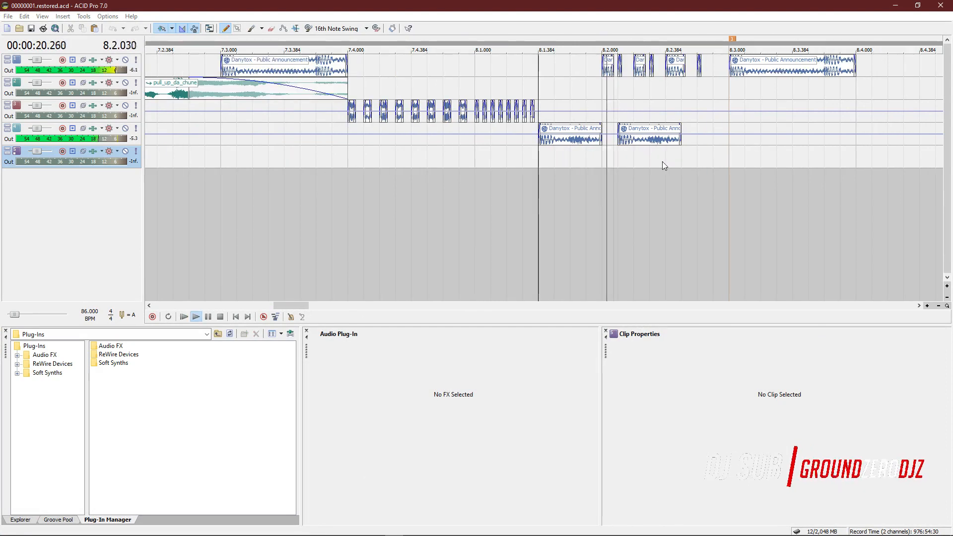
{"action": "key", "text": "space"}
{"action": "key", "text": "space"}
{"action": "key", "text": "space"}
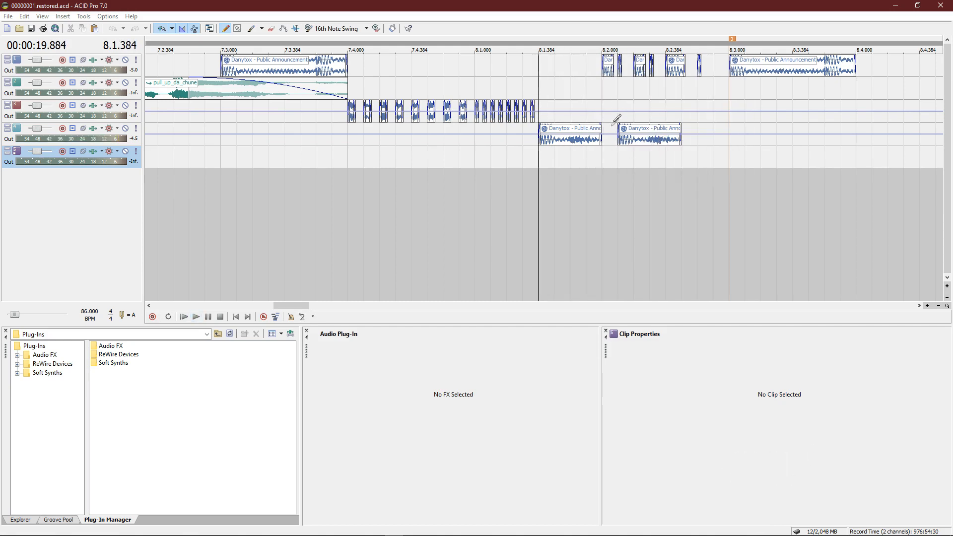
Delete the four track 1 slices between 8.2.000 and 8.2.384.
{"action": "left_click", "coordinate": [602, 65]}
{"action": "left_click", "coordinate": [650, 72], "text": "shift"}
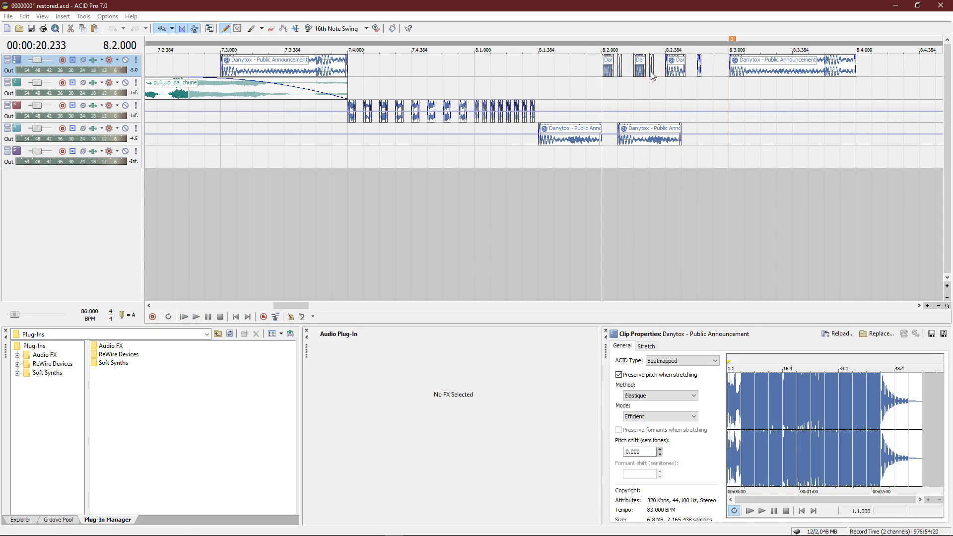
{"action": "key", "text": "Delete"}
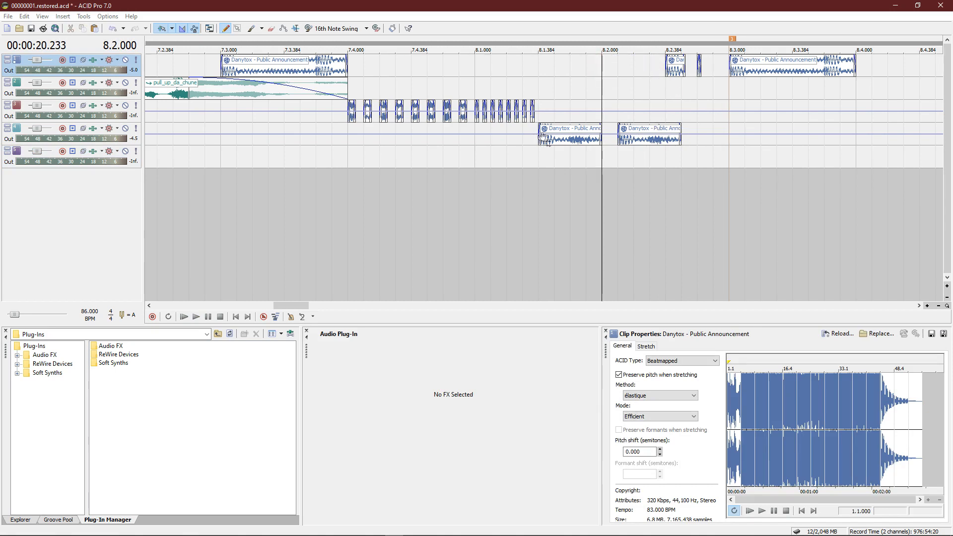
Add two volume envelope points before and two after the last track 4 clips, and lower the 8.2.576 point to -Inf. dB.
{"action": "double_click", "coordinate": [522, 133]}
{"action": "double_click", "coordinate": [506, 133]}
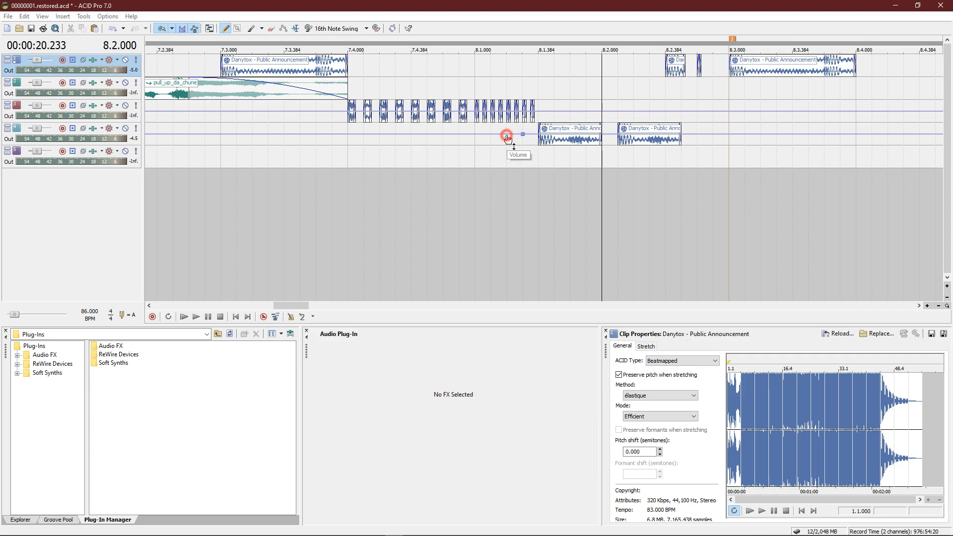
{"action": "double_click", "coordinate": [696, 135]}
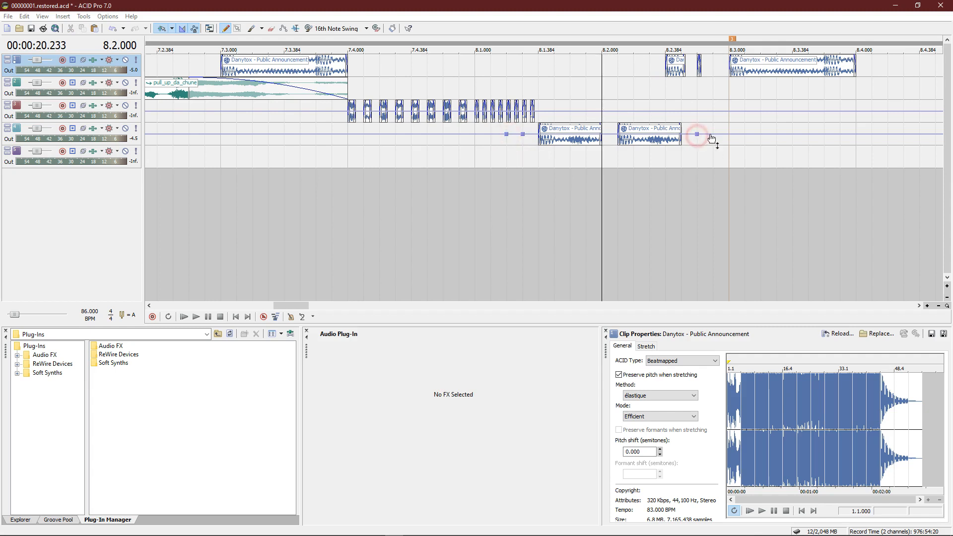
{"action": "double_click", "coordinate": [713, 135]}
{"action": "left_click_drag", "start_coordinate": [697, 135], "coordinate": [697, 151]}
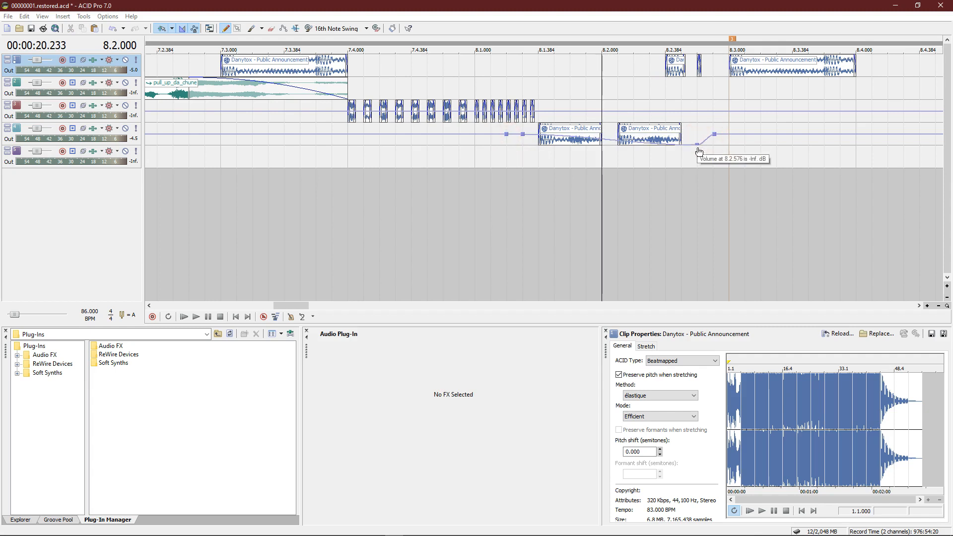
Play the track 4 fade from 8.1.000 and open track 4's Reverb settings.
{"action": "left_click", "coordinate": [474, 158]}
{"action": "key", "text": "space"}
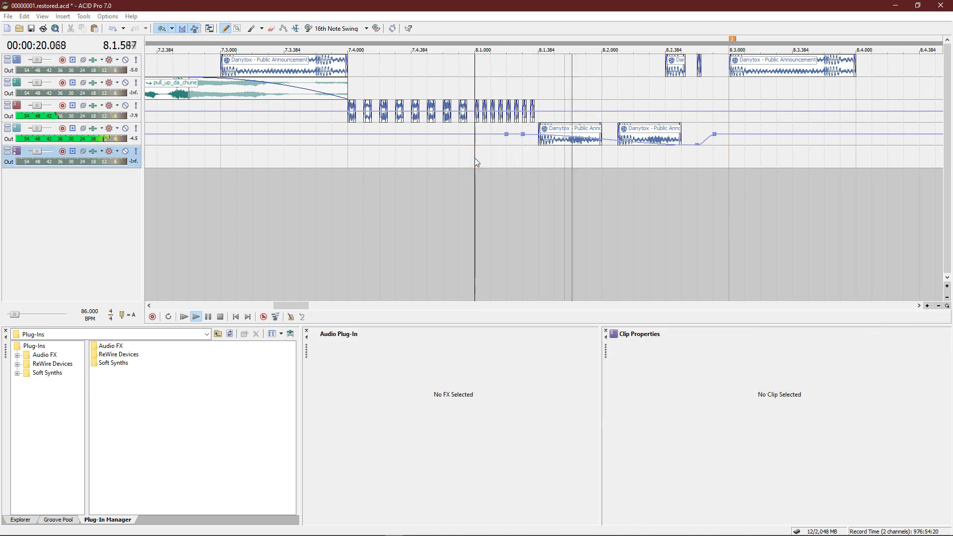
{"action": "key", "text": "space"}
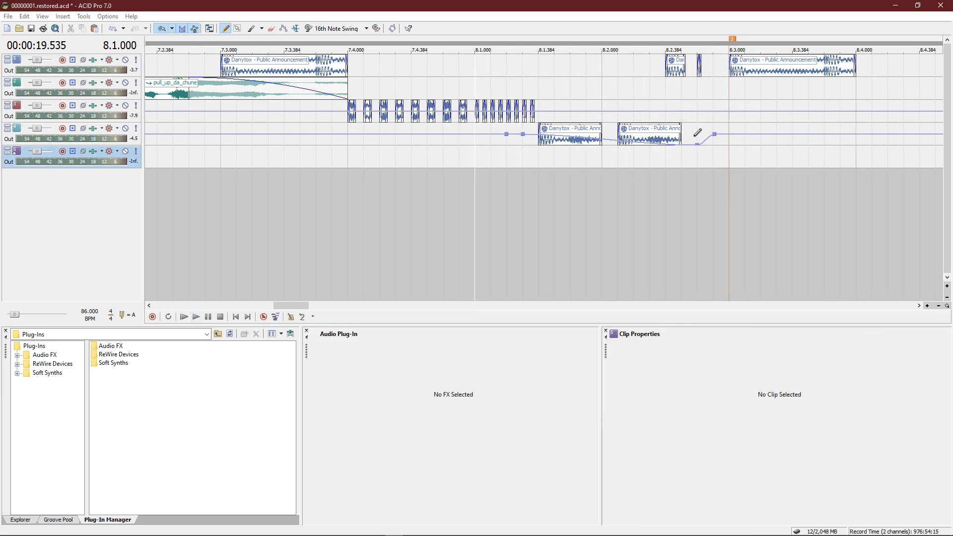
{"action": "key", "text": "space"}
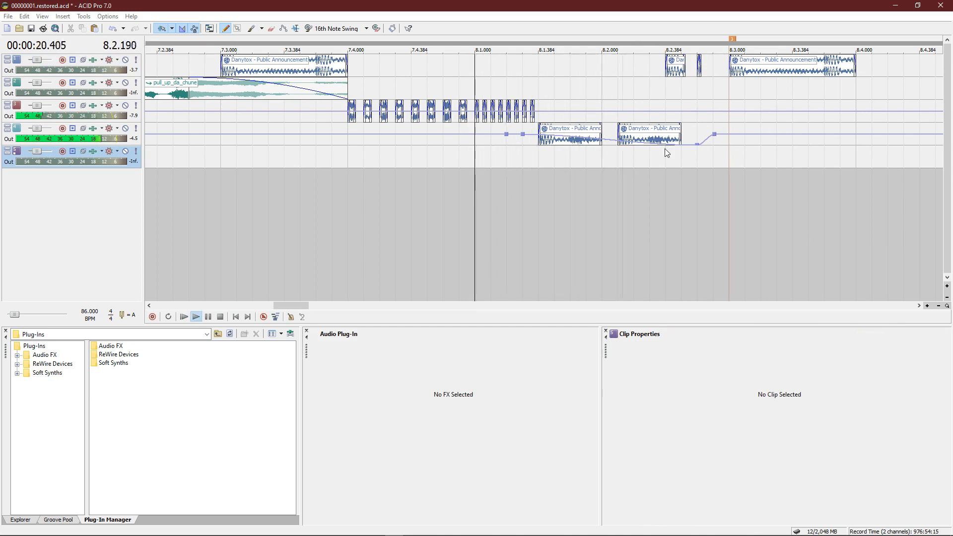
{"action": "key", "text": "space"}
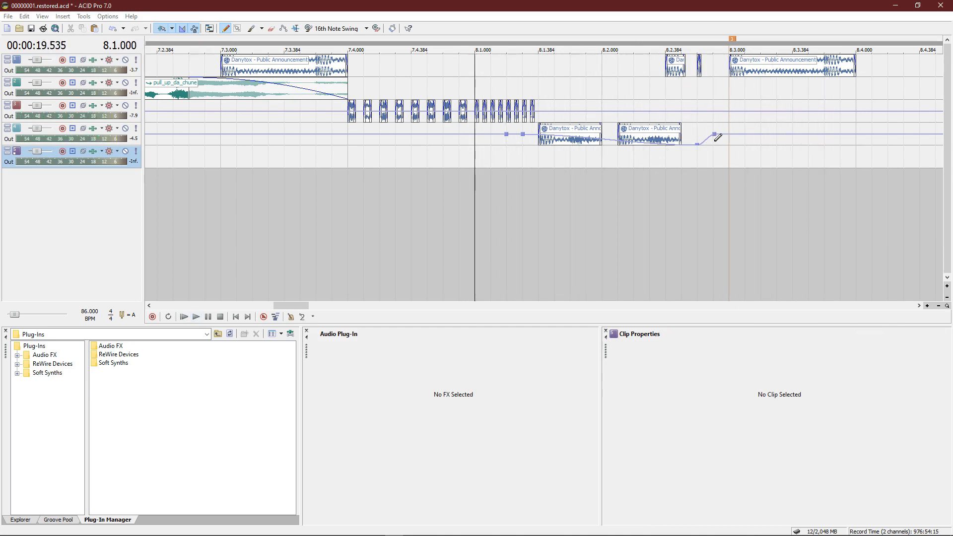
{"action": "scroll", "coordinate": [659, 159], "scroll_direction": "down", "scroll_amount": 1}
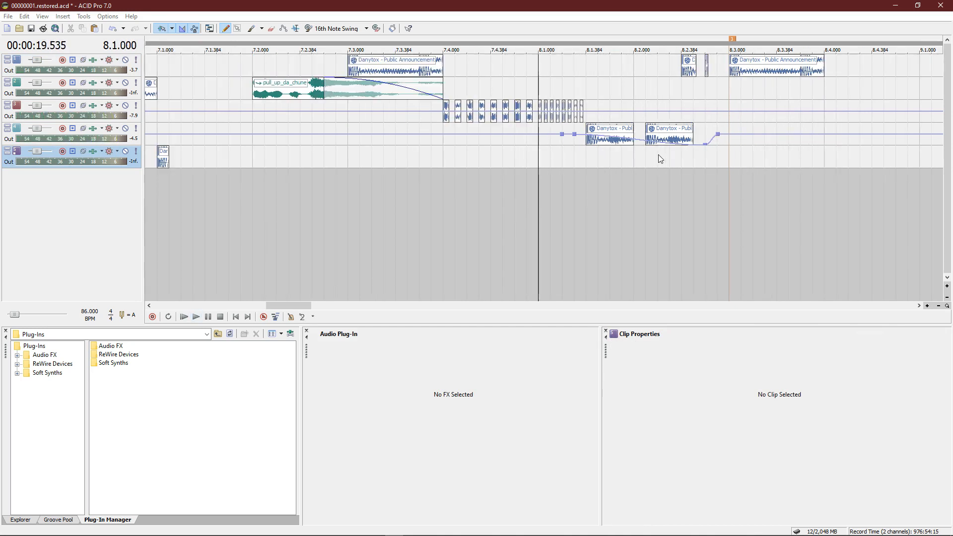
{"action": "left_click", "coordinate": [94, 128]}
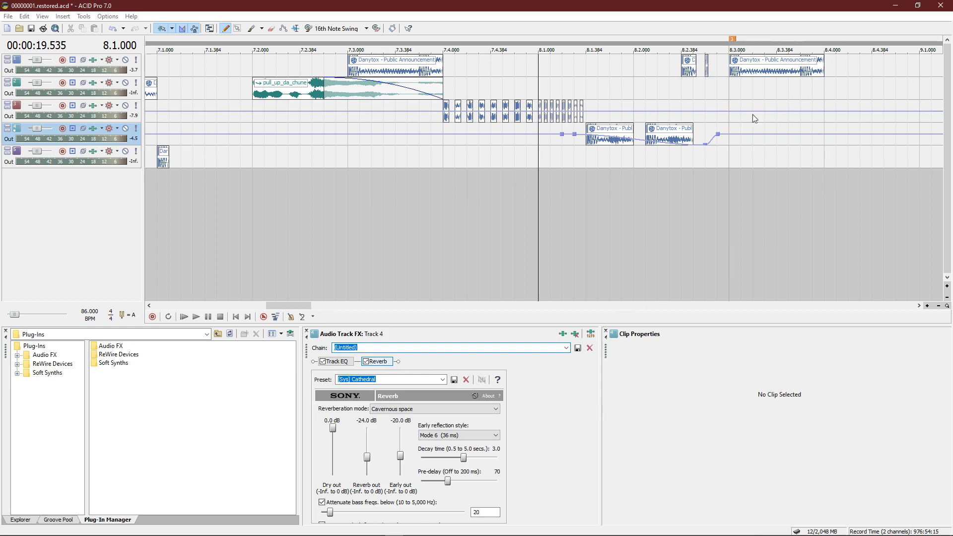
Extend the track 1 clip that starts at 8.3.000 to about 9.2.384.
{"action": "scroll", "coordinate": [752, 114], "scroll_direction": "down", "scroll_amount": 3}
{"action": "left_click_drag", "start_coordinate": [633, 71], "coordinate": [713, 74]}
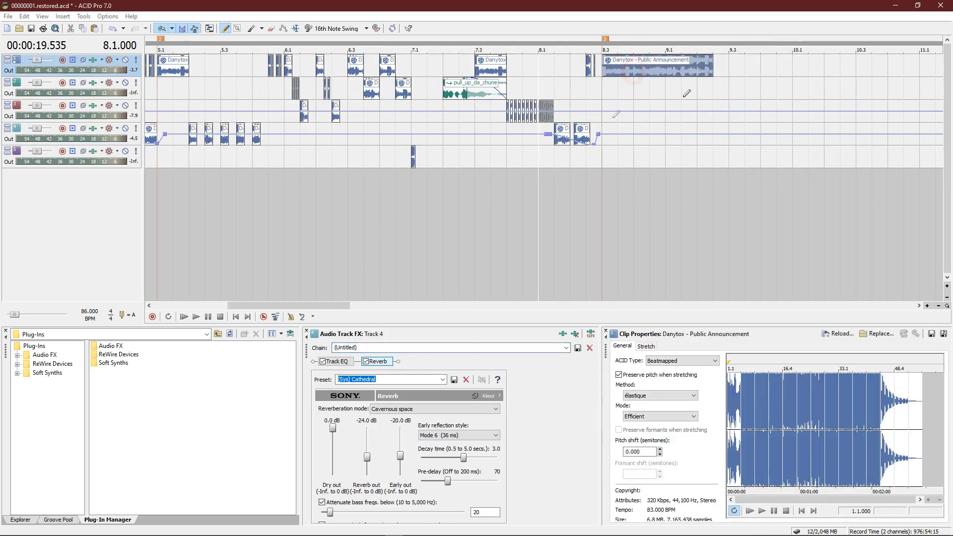
Play the whole arrangement from 2.1.000 past the song restart at 8.3.000.
{"action": "scroll", "coordinate": [511, 112], "scroll_direction": "down", "scroll_amount": 1}
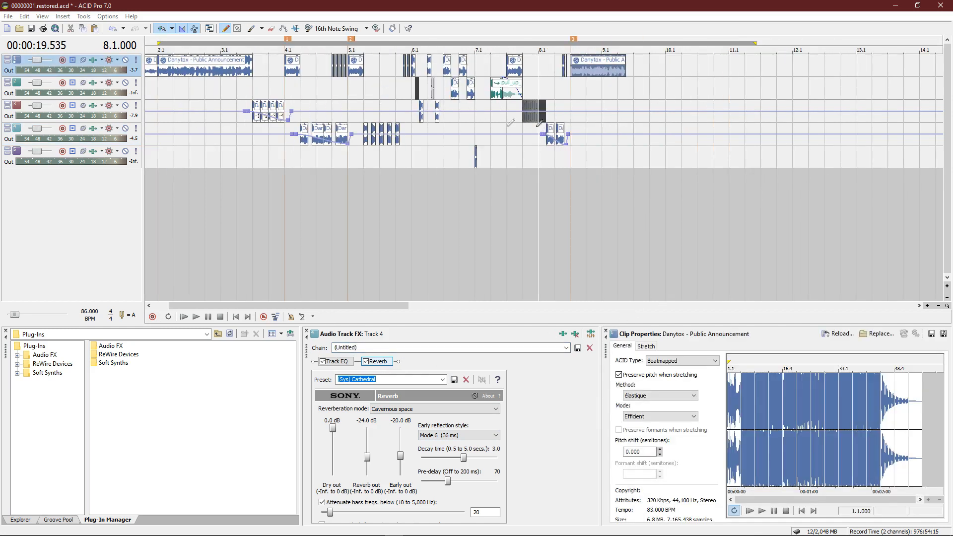
{"action": "left_click", "coordinate": [157, 90]}
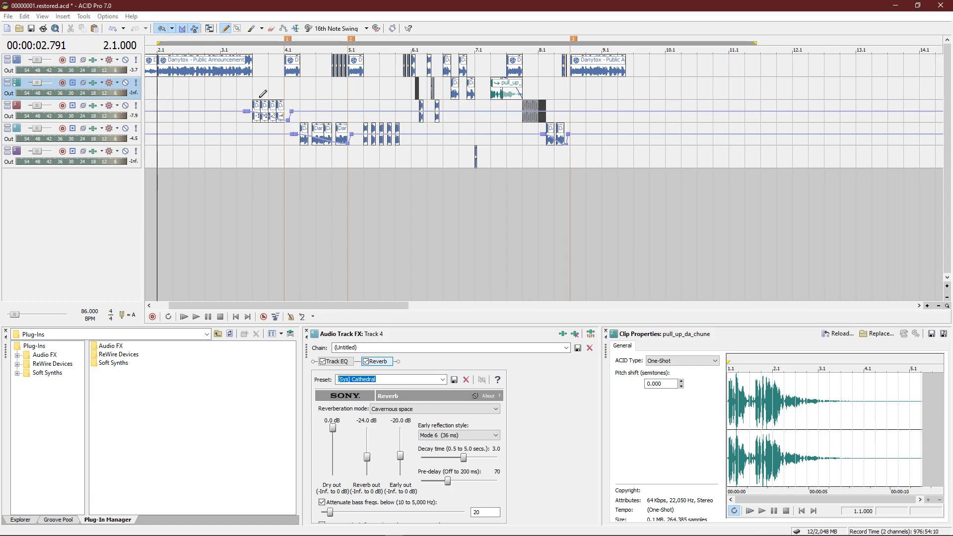
{"action": "key", "text": "space"}
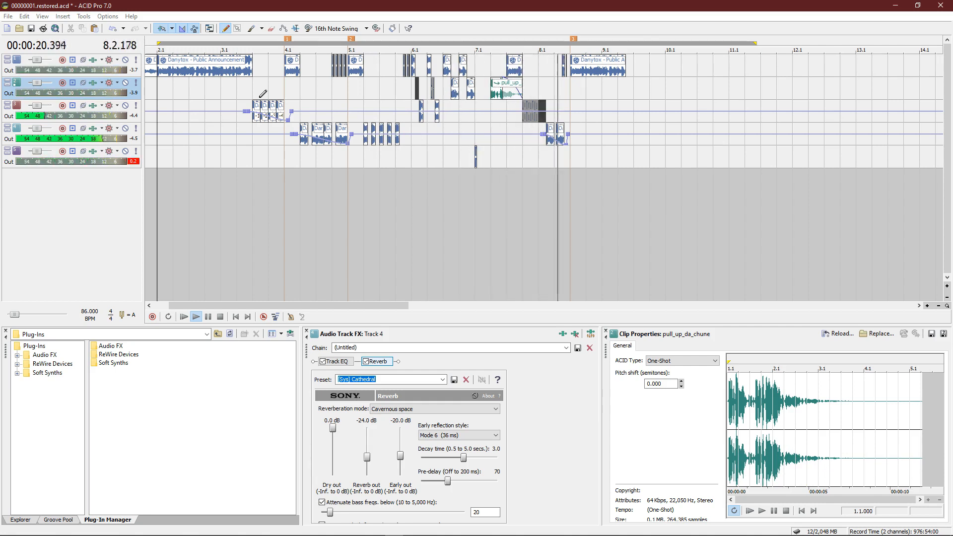
{"action": "left_click", "coordinate": [578, 92]}
{"action": "key", "text": "space"}
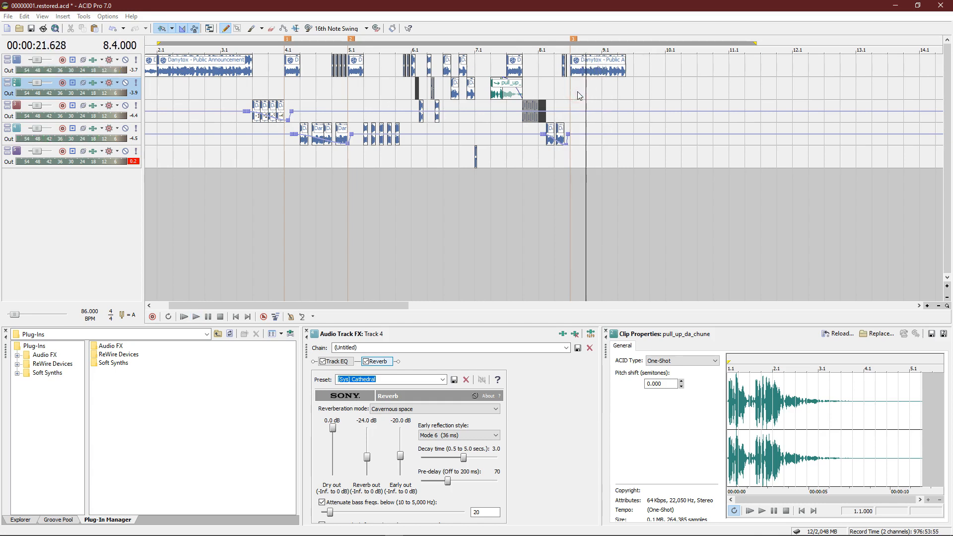
Switch to Chrome and view the YouTube post comments, the GEFFLONG DANCE GALLERY channel and the djcaseuk channel.
{"action": "left_click", "coordinate": [100, 527]}
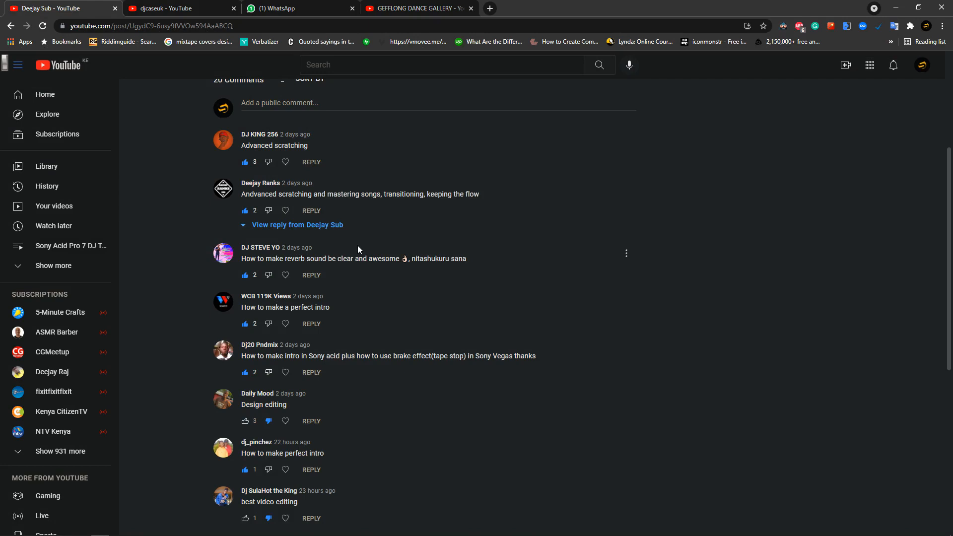
{"action": "left_click", "coordinate": [454, 10]}
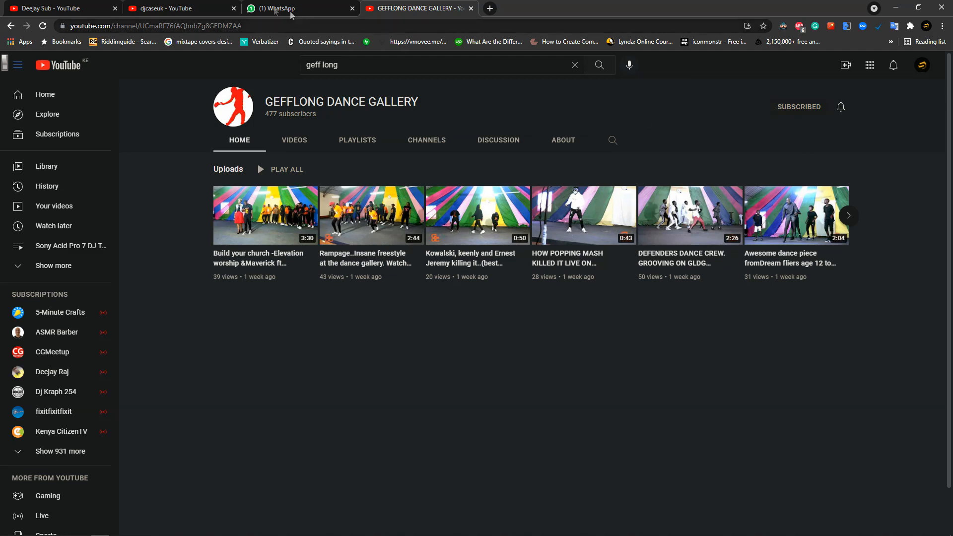
{"action": "left_click", "coordinate": [189, 8]}
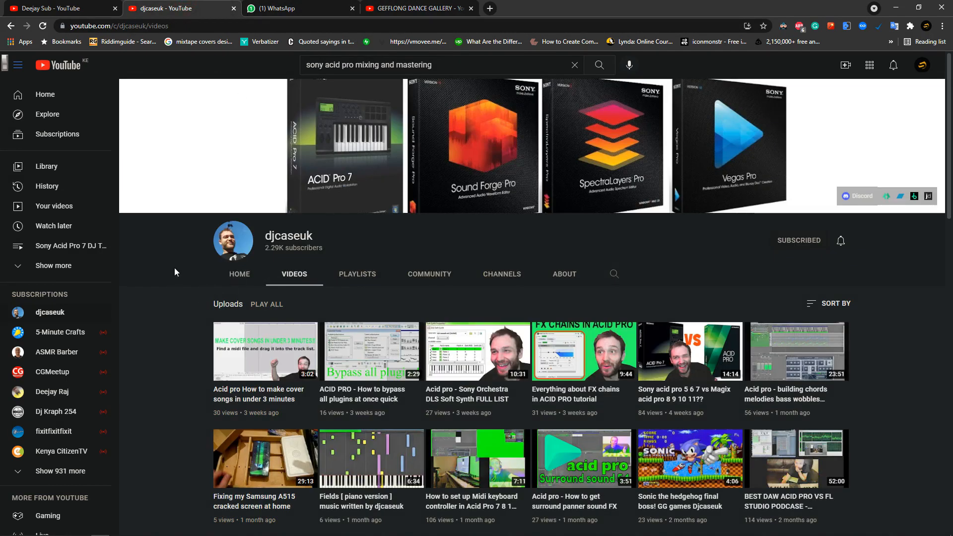